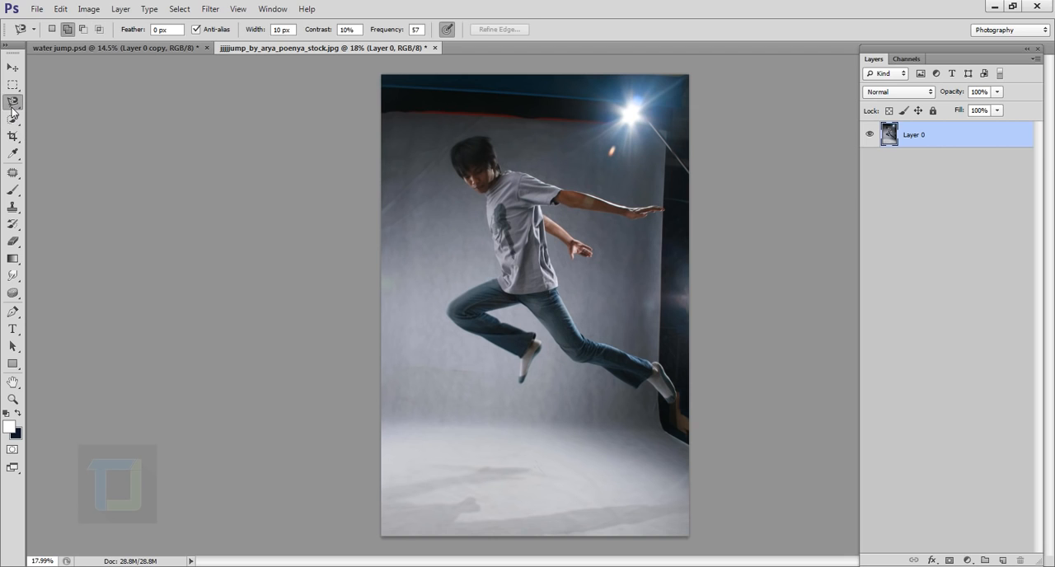
# - Start a Magnetic Lasso outline at the shirt collar and trace the neckline, shoulder, sleeve and back edge of the shirt
pyautogui.click(72, 128)
pyautogui.scroll(5, 540, 216)
pyautogui.moveTo(499, 193)
pyautogui.mouseDown()
pyautogui.moveTo(497, 215)
pyautogui.moveTo(483, 220)
pyautogui.mouseUp()
pyautogui.scroll(-3, 483, 181)
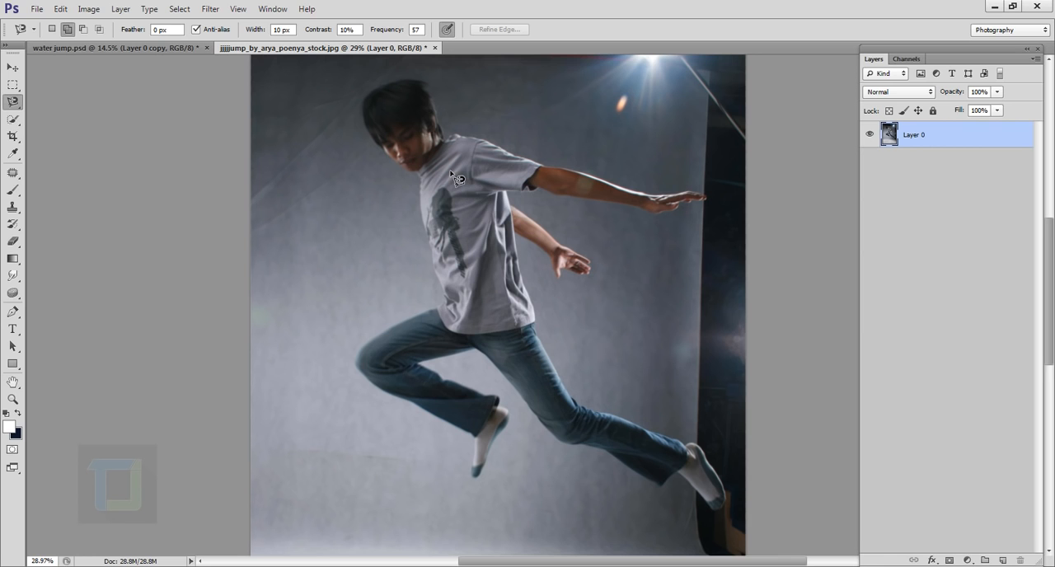
pyautogui.scroll(5, 453, 175)
pyautogui.scroll(4, 371, 328)
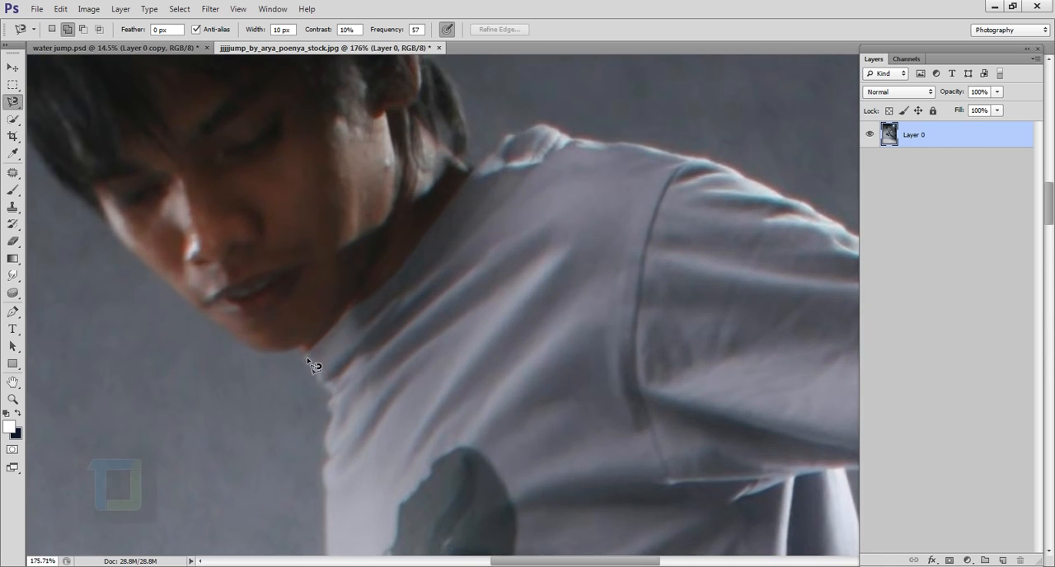
pyautogui.click(303, 354)
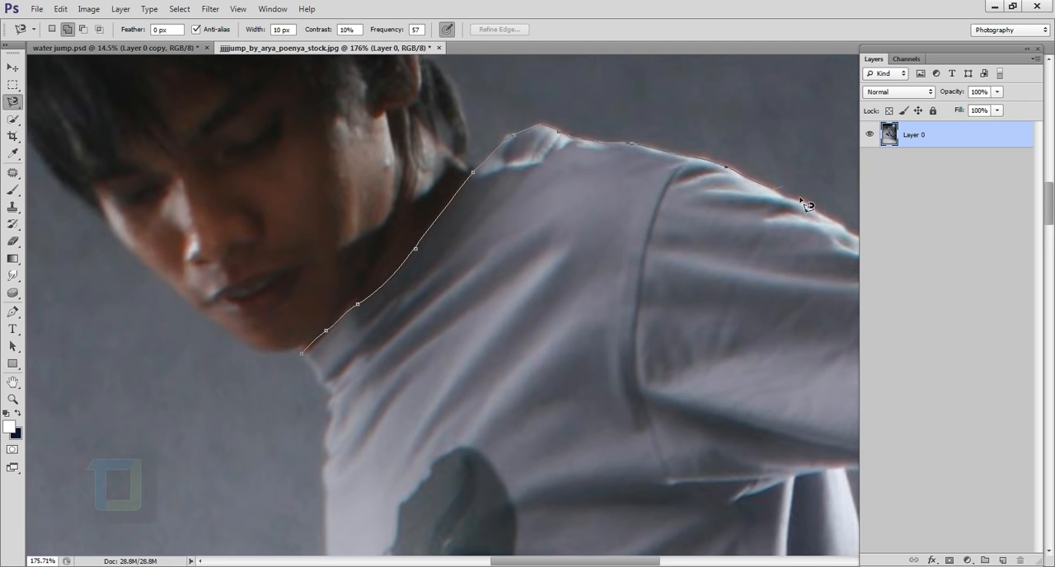
pyautogui.moveTo(849, 243); pyautogui.dragTo(439, 166)
pyautogui.moveTo(423, 393); pyautogui.dragTo(390, 158)
pyautogui.moveTo(455, 447); pyautogui.dragTo(423, 100)
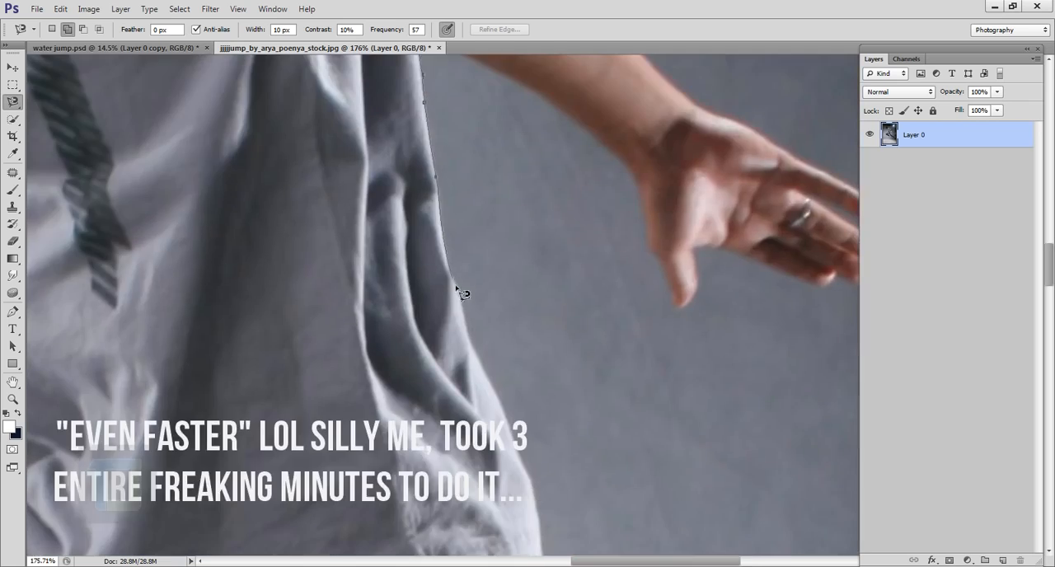
pyautogui.moveTo(528, 483); pyautogui.dragTo(443, 150)
pyautogui.moveTo(509, 383); pyautogui.dragTo(441, 212)
# - Continue the Magnetic Lasso outline around both legs of the jeans, leaving out the feet
pyautogui.scroll(-3, 476, 279)
pyautogui.moveTo(651, 476)
pyautogui.mouseDown()
pyautogui.moveTo(547, 236)
pyautogui.moveTo(375, 136)
pyautogui.mouseUp()
pyautogui.click(585, 401)
pyautogui.moveTo(169, 161); pyautogui.dragTo(572, 502)
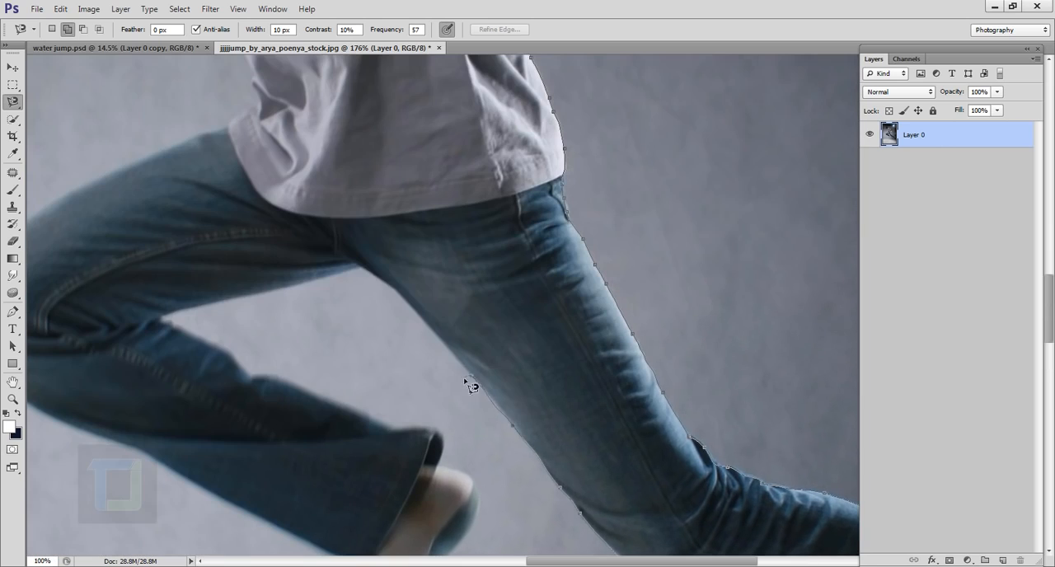
pyautogui.click(164, 324)
pyautogui.moveTo(461, 424); pyautogui.dragTo(457, 372)
pyautogui.moveTo(57, 368); pyautogui.dragTo(414, 344)
pyautogui.moveTo(476, 196); pyautogui.dragTo(425, 437)
pyautogui.scroll(2, 537, 294)
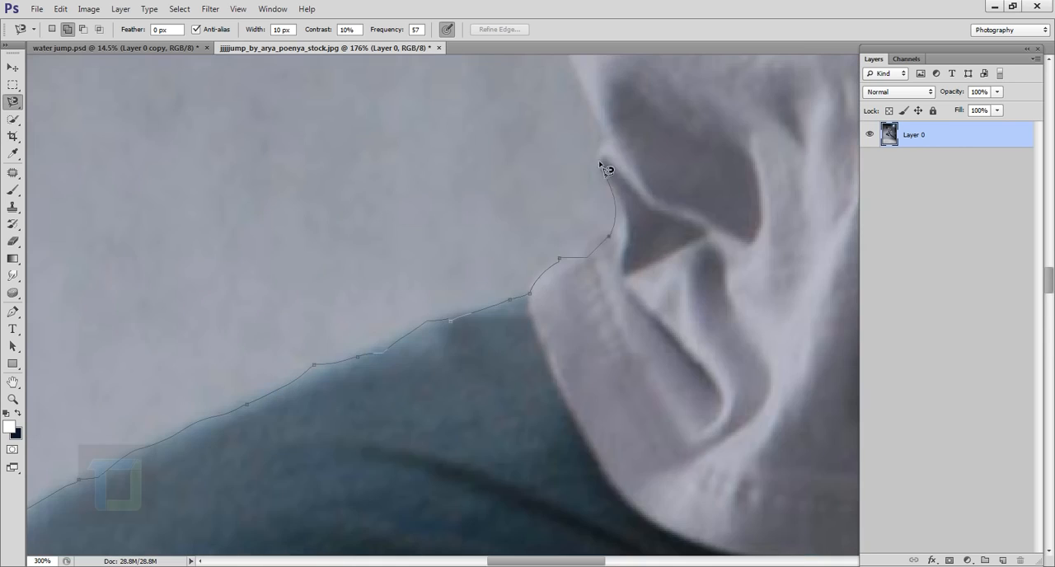
# - Trace the front edge of the shirt up to the collar and close the selection around the clothes
pyautogui.moveTo(608, 195); pyautogui.dragTo(631, 378)
pyautogui.scroll(-2, 544, 168)
pyautogui.moveTo(554, 198); pyautogui.dragTo(564, 450)
pyautogui.moveTo(505, 124); pyautogui.dragTo(561, 344)
pyautogui.click(546, 284)
pyautogui.scroll(-4, 546, 284)
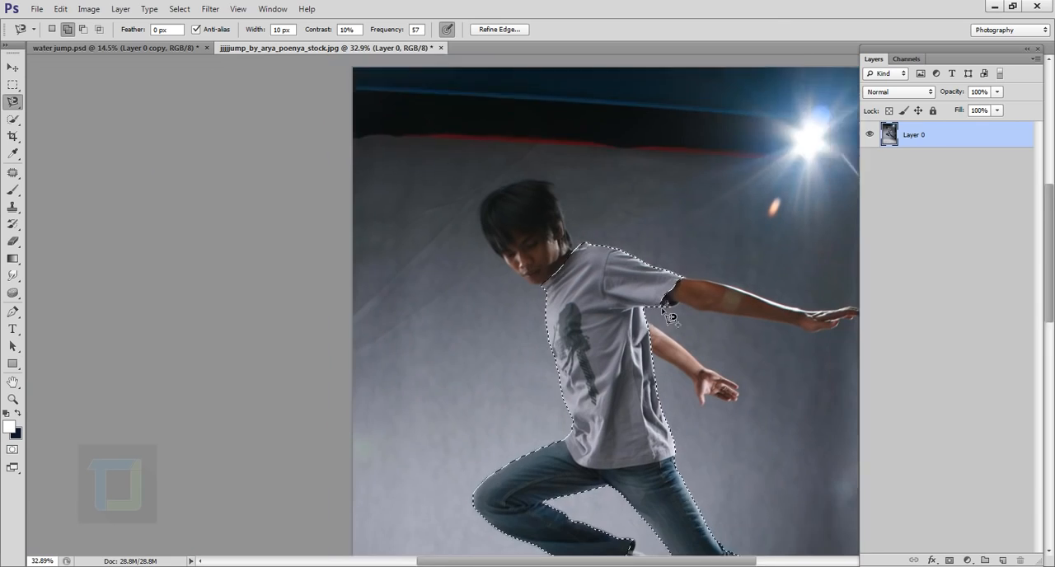
# - Refine the selection edge with Smooth 11, Feather 3.3 px, Contrast 58% and Shift Edge -14%
pyautogui.moveTo(734, 392); pyautogui.dragTo(625, 279)
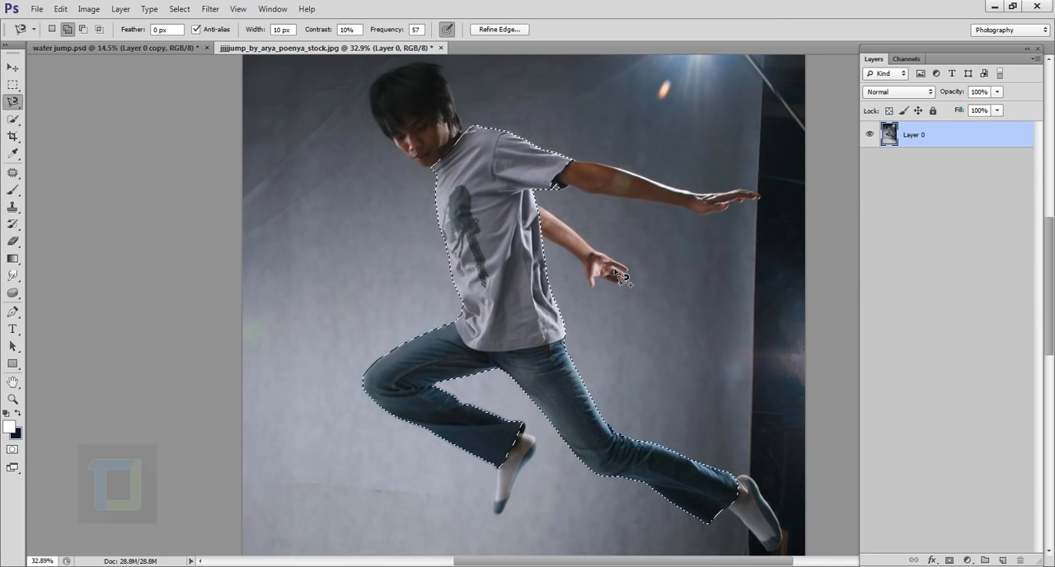
pyautogui.click(500, 30)
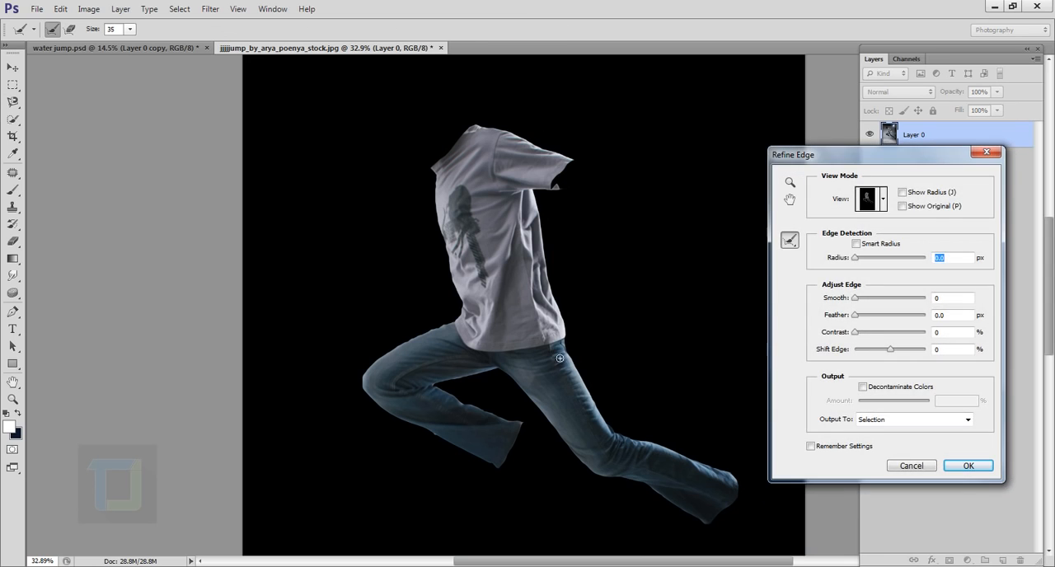
pyautogui.moveTo(858, 303); pyautogui.dragTo(867, 303)
pyautogui.moveTo(422, 340); pyautogui.dragTo(541, 357)
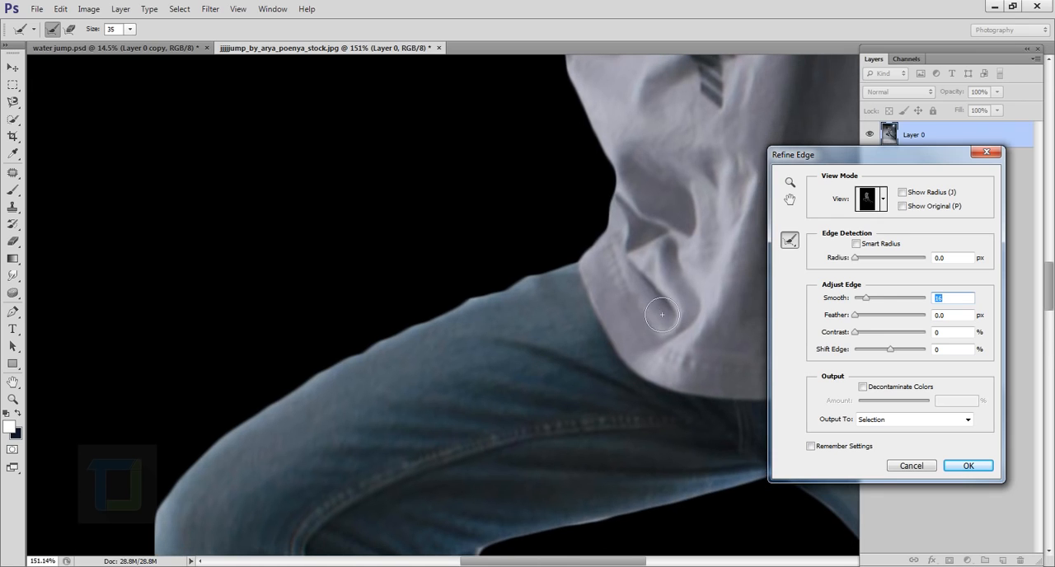
pyautogui.moveTo(855, 321); pyautogui.dragTo(897, 341)
pyautogui.moveTo(867, 302); pyautogui.dragTo(864, 305)
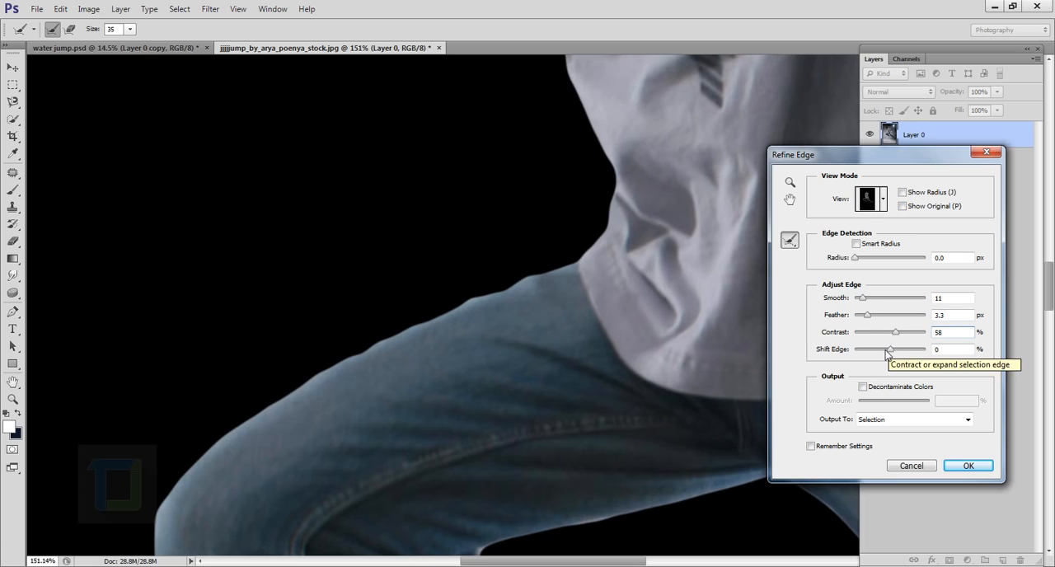
pyautogui.moveTo(890, 351); pyautogui.dragTo(885, 353)
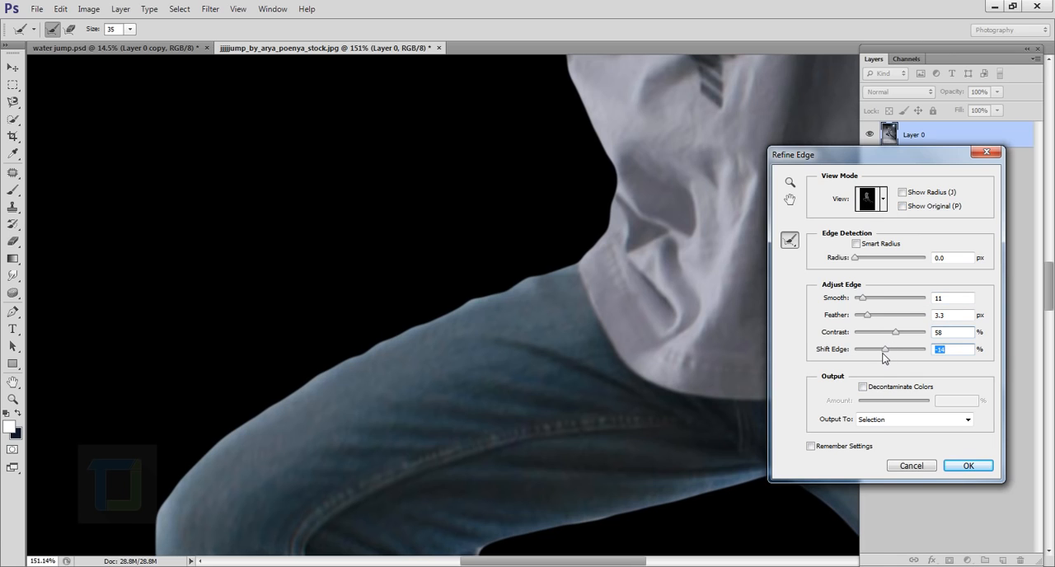
pyautogui.click(967, 465)
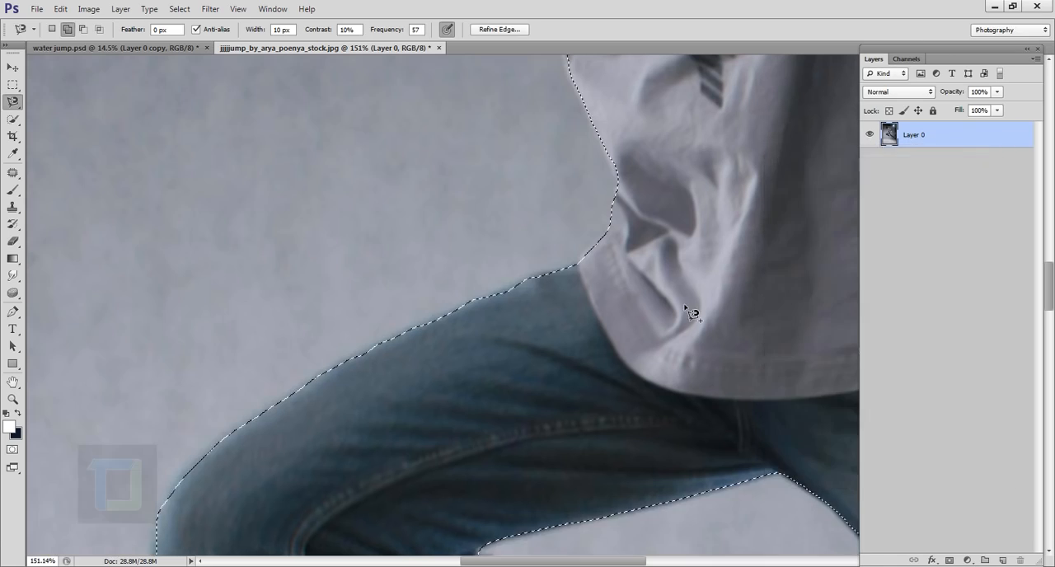
# - Mask Layer 0 with the selection so that only the shirt and jeans remain
pyautogui.scroll(-8, 577, 291)
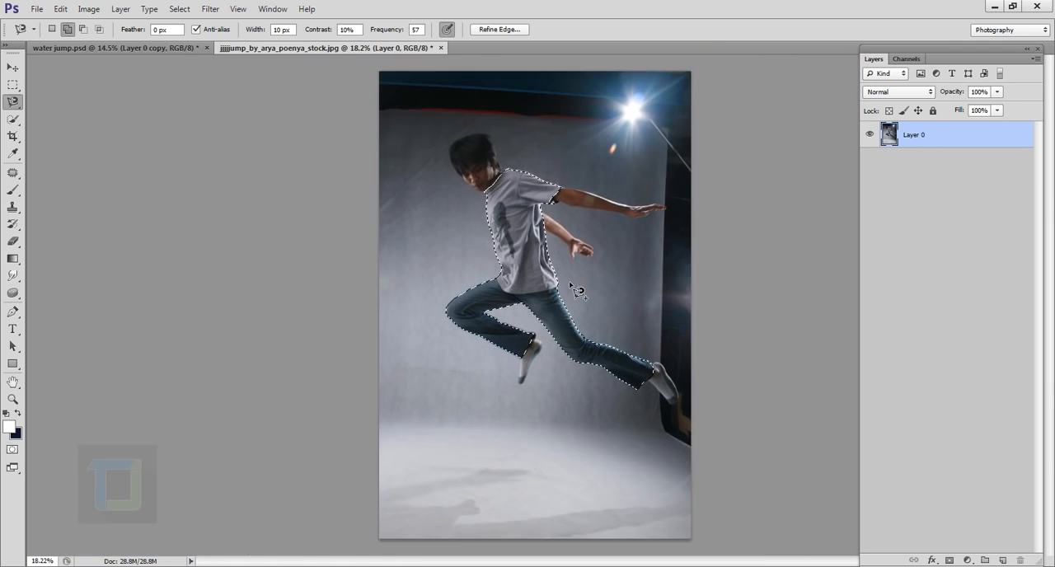
pyautogui.click(950, 560)
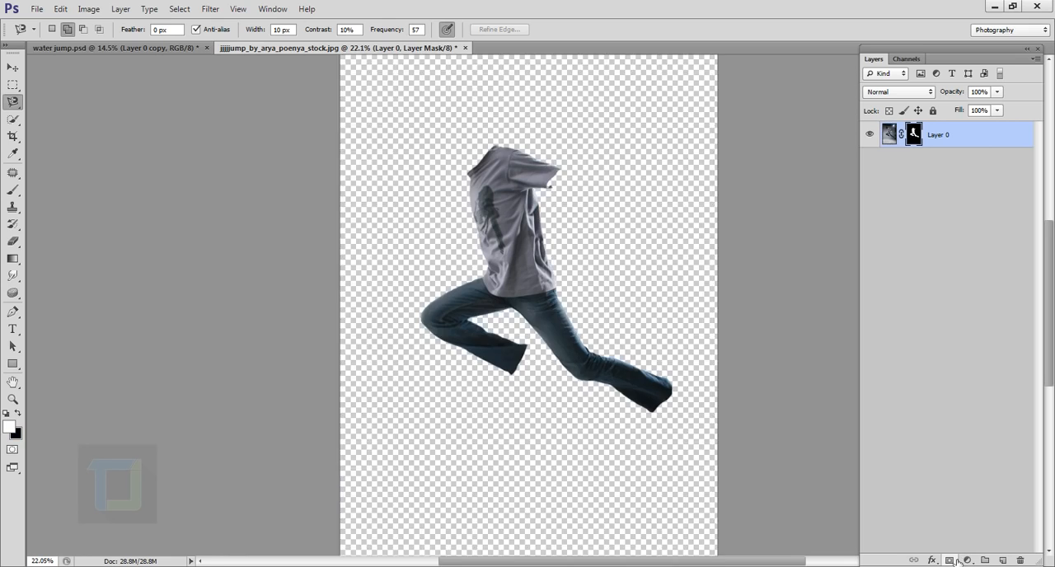
pyautogui.scroll(-1, 535, 305)
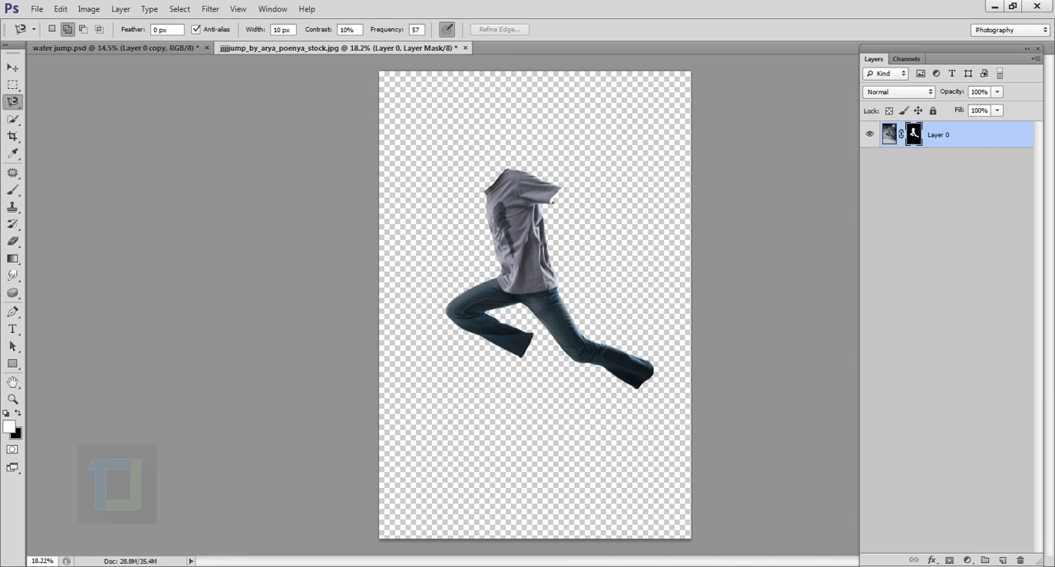
# - Add a Gradient fill layer and base its gradient on the Black, White preset
pyautogui.click(967, 561)
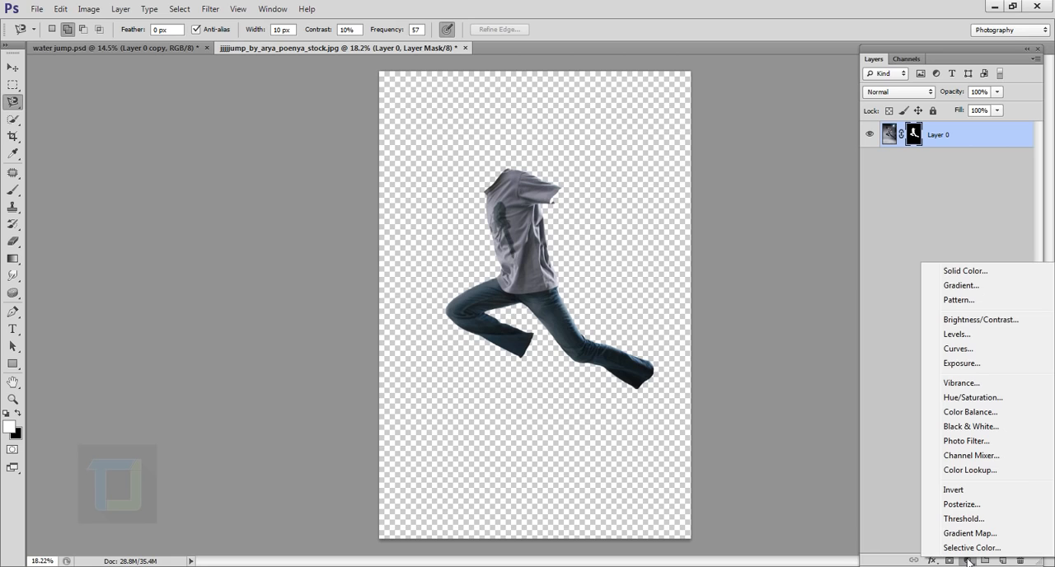
pyautogui.click(953, 285)
pyautogui.click(925, 235)
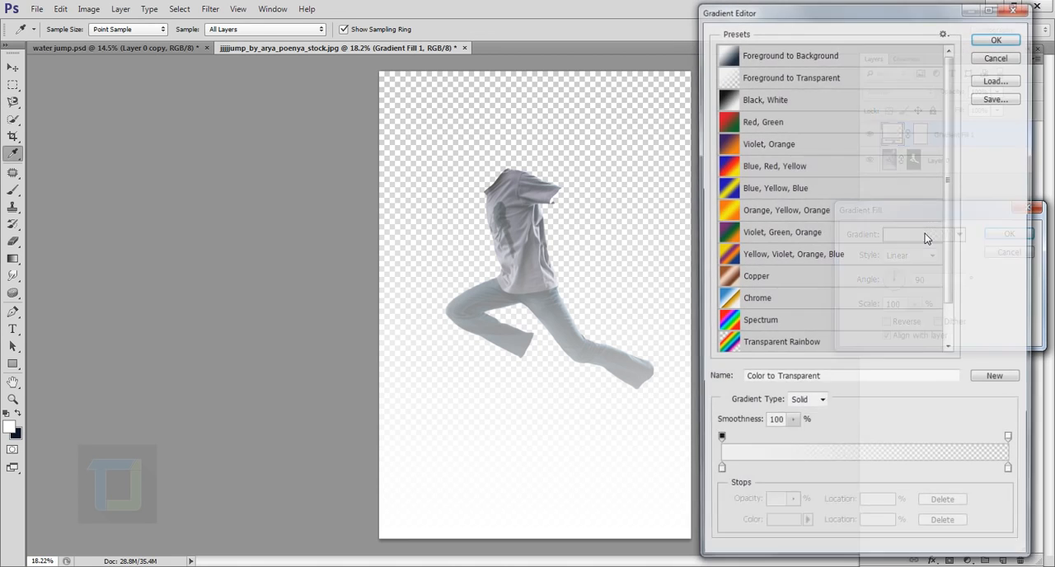
pyautogui.click(767, 99)
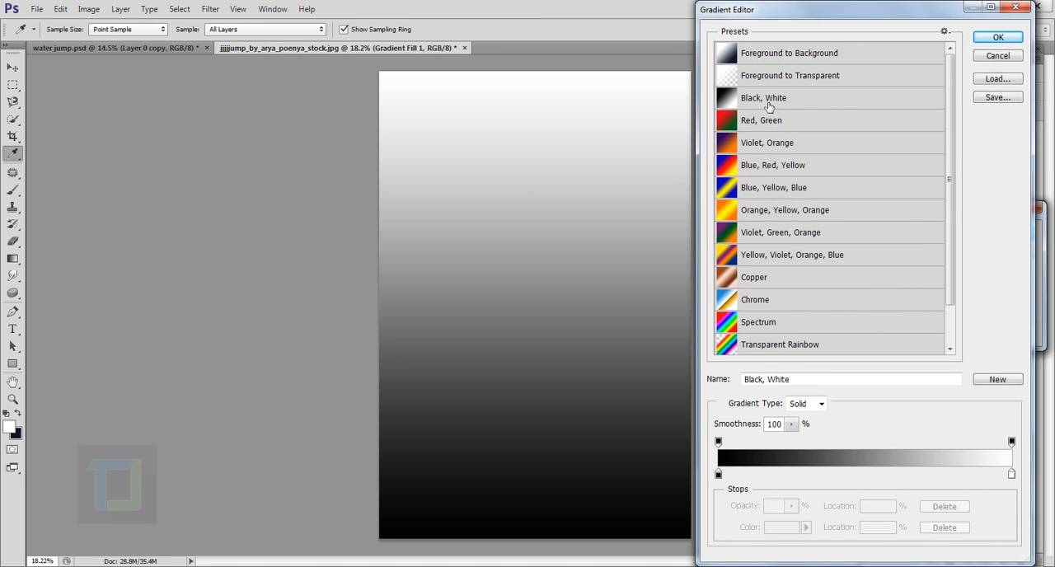
# - Set the gradient's white colour stop to dark teal 003b31
pyautogui.click(1013, 475)
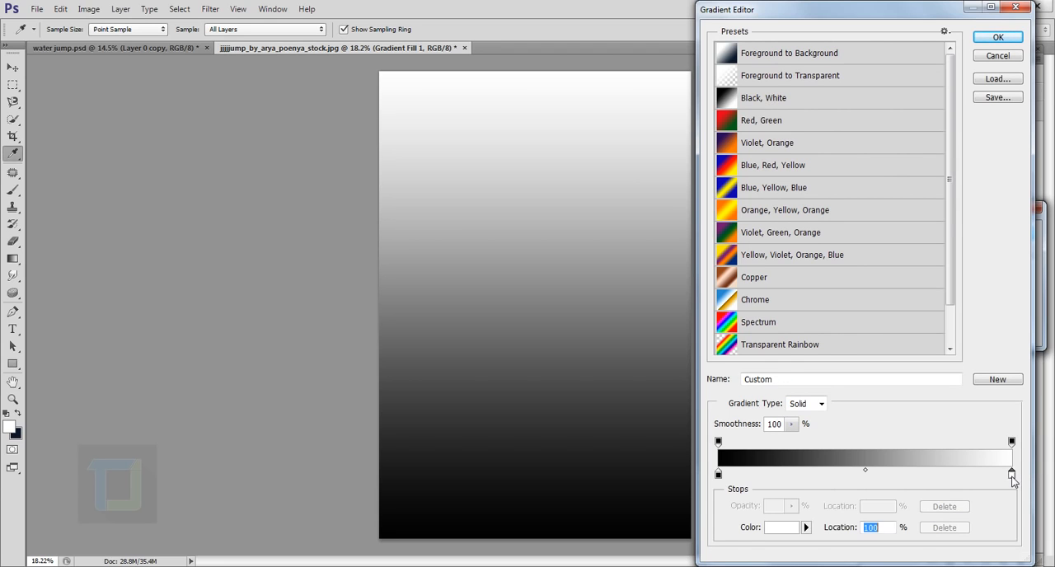
pyautogui.click(782, 530)
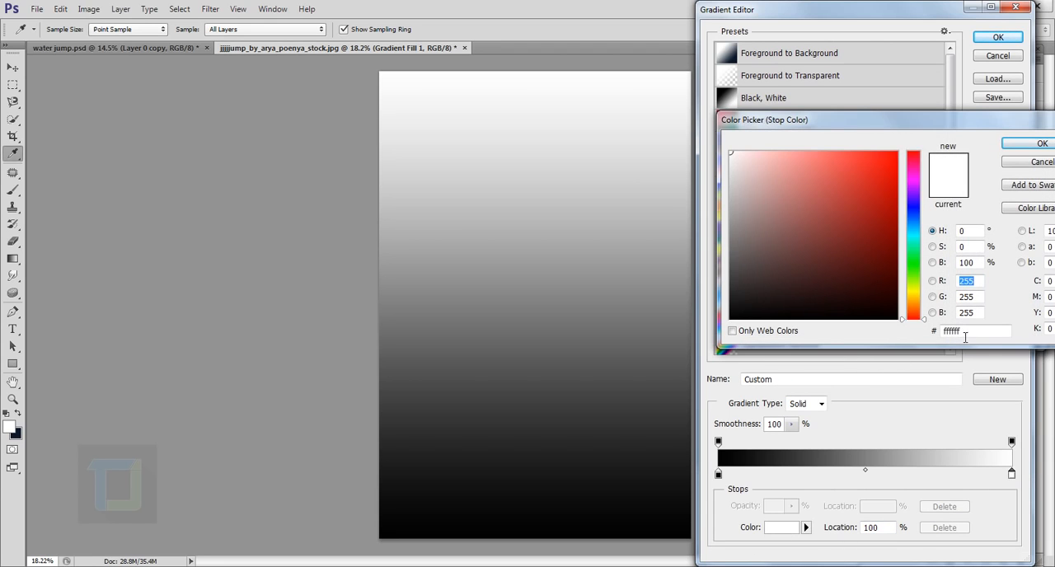
pyautogui.doubleClick(970, 330)
pyautogui.write('00')
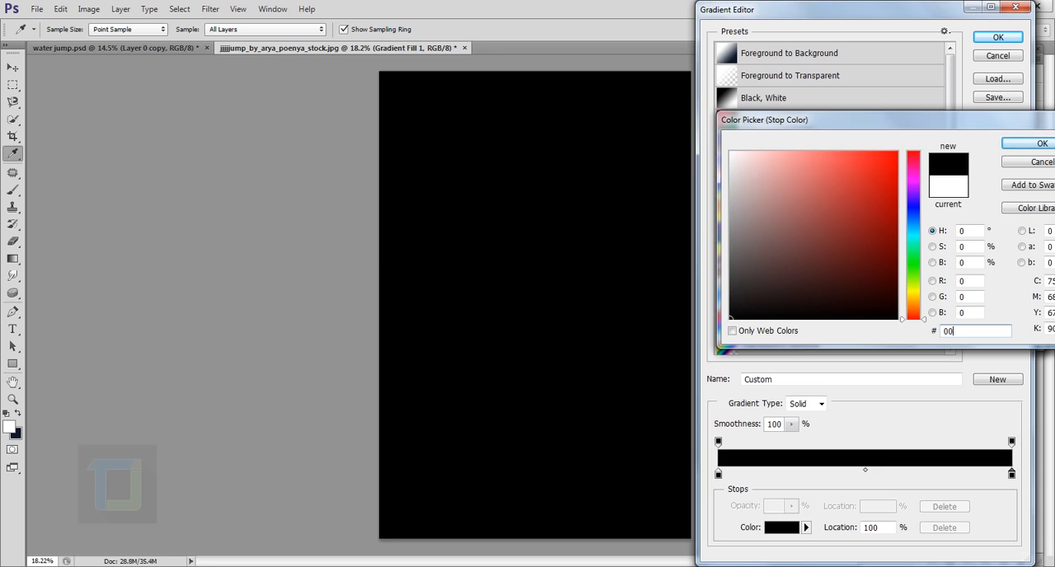
pyautogui.write('3b31')
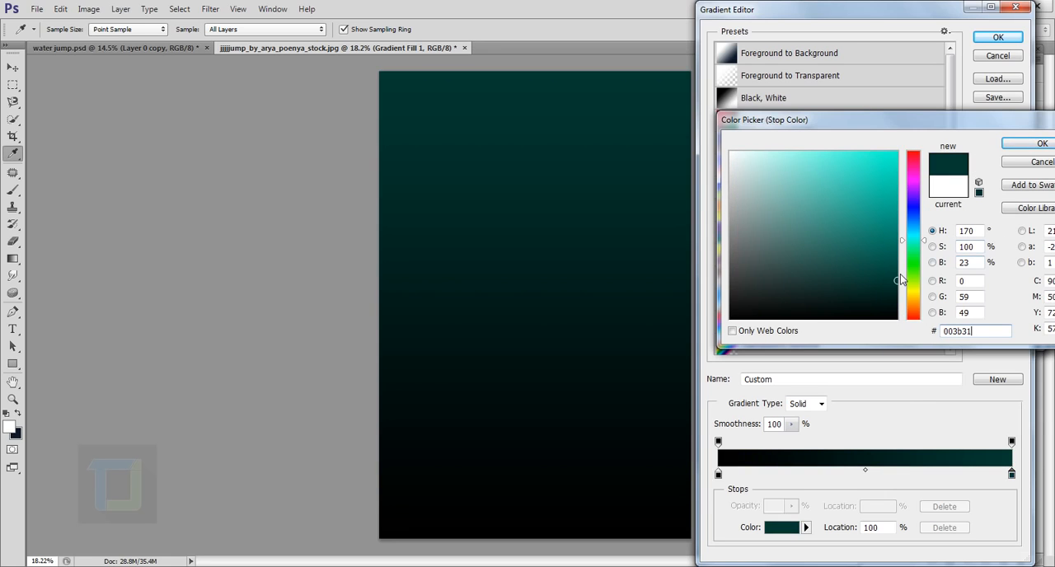
pyautogui.click(1042, 144)
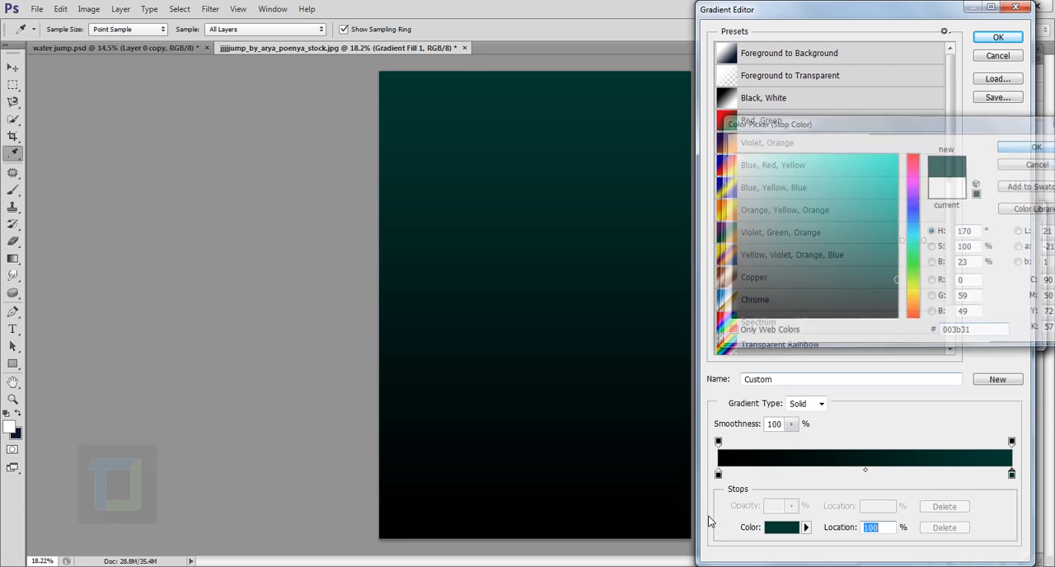
# - Change the gradient's black colour stop to near-black 070707 and accept the edited gradient
pyautogui.click(718, 475)
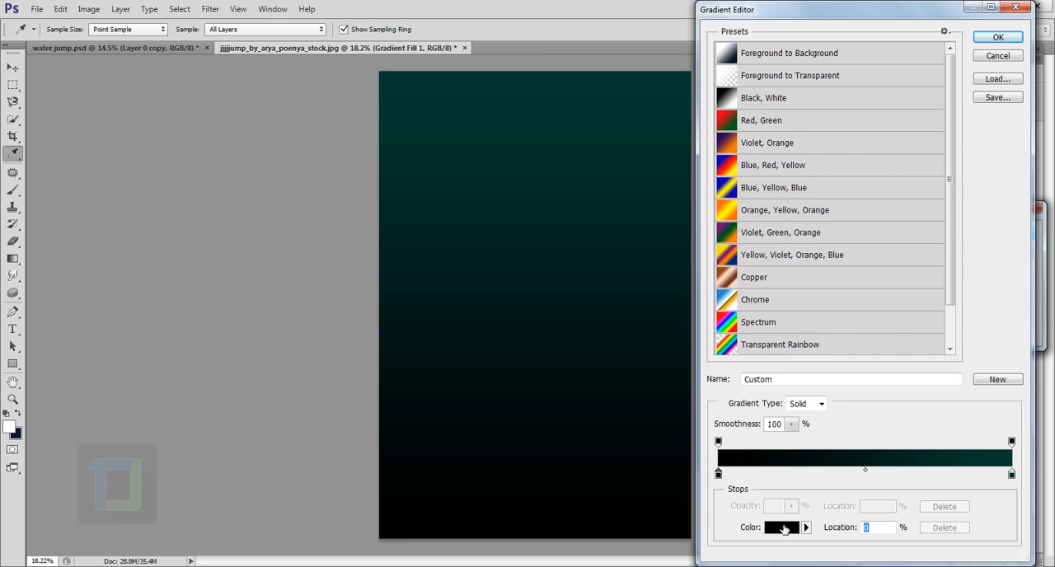
pyautogui.click(782, 528)
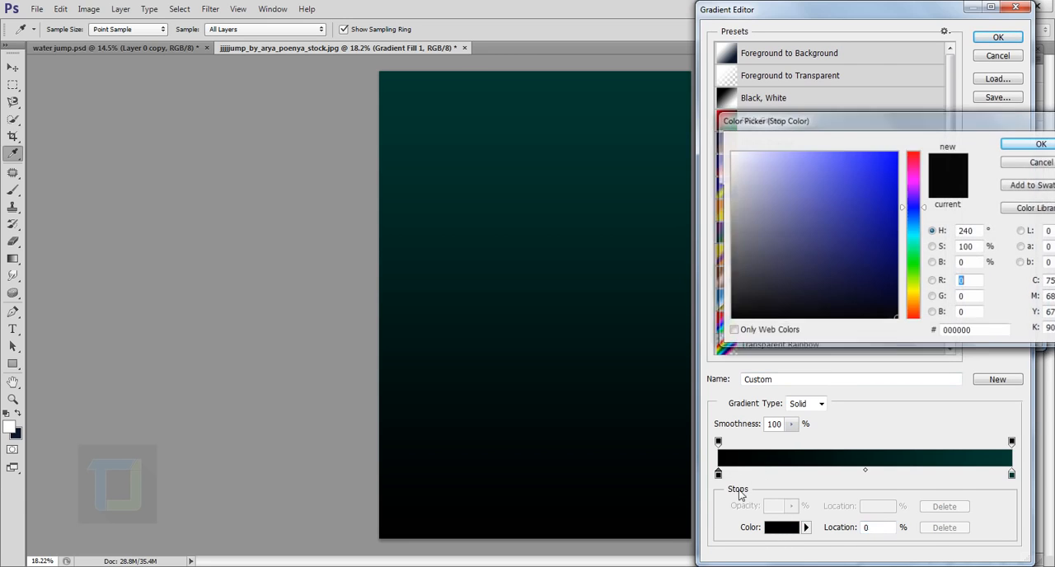
pyautogui.click(734, 313)
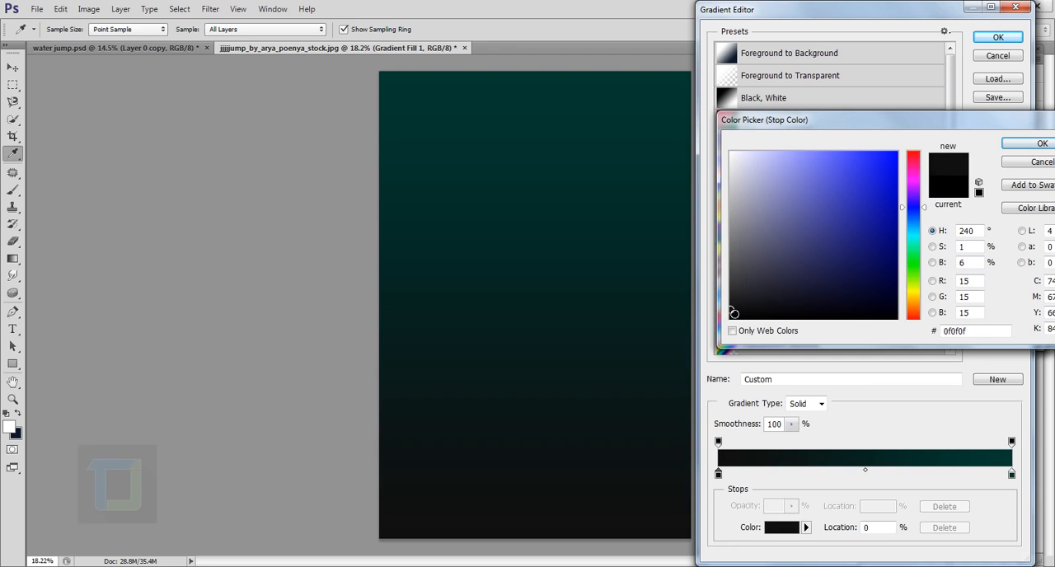
pyautogui.moveTo(734, 316); pyautogui.dragTo(729, 316)
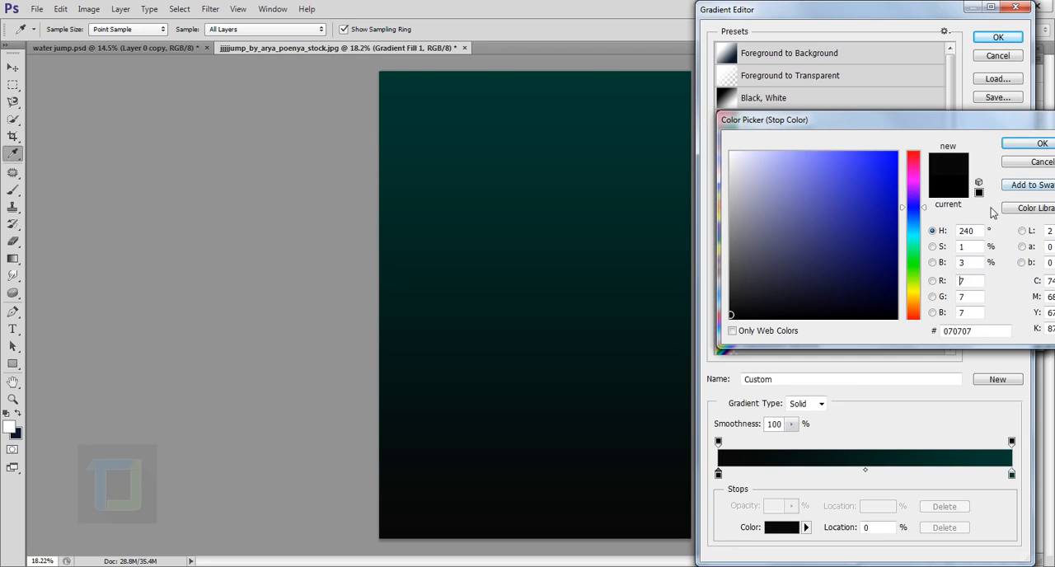
pyautogui.click(1041, 144)
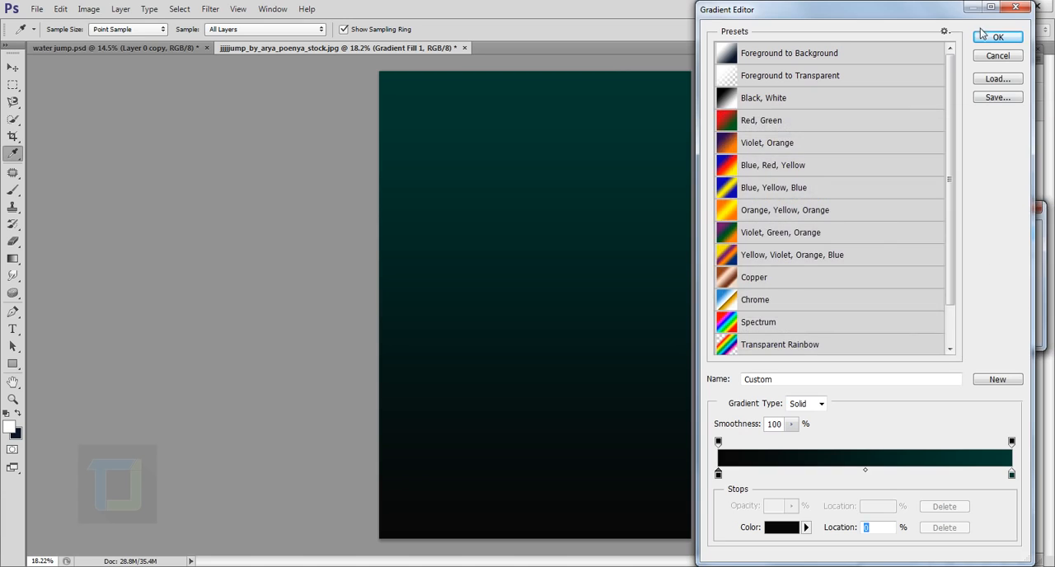
pyautogui.click(993, 40)
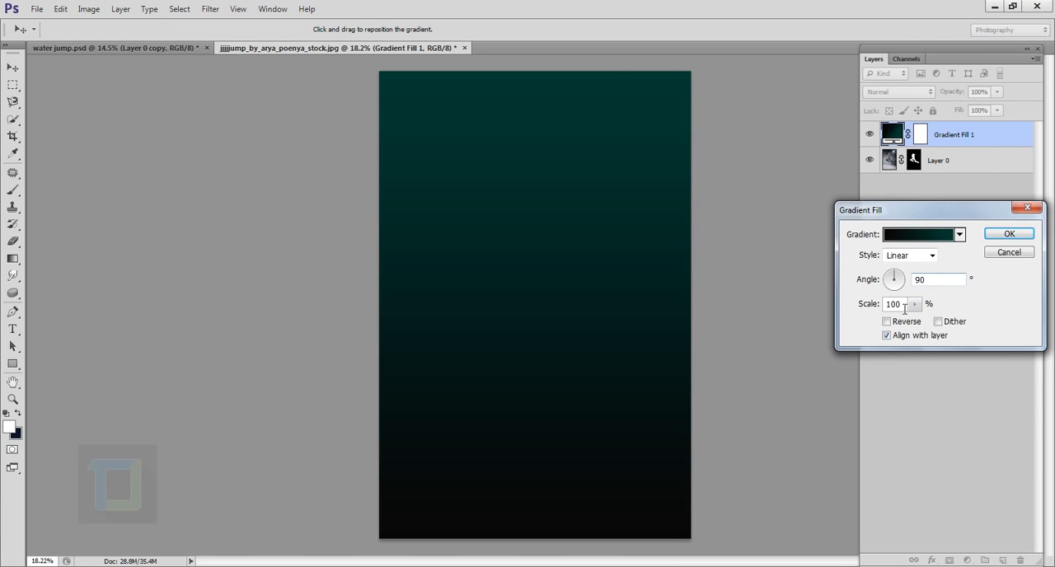
# - Set the gradient fill's scale to 123% and place the fill layer below Layer 0
pyautogui.moveTo(907, 308); pyautogui.dragTo(847, 309)
pyautogui.write('123')
pyautogui.click(1011, 234)
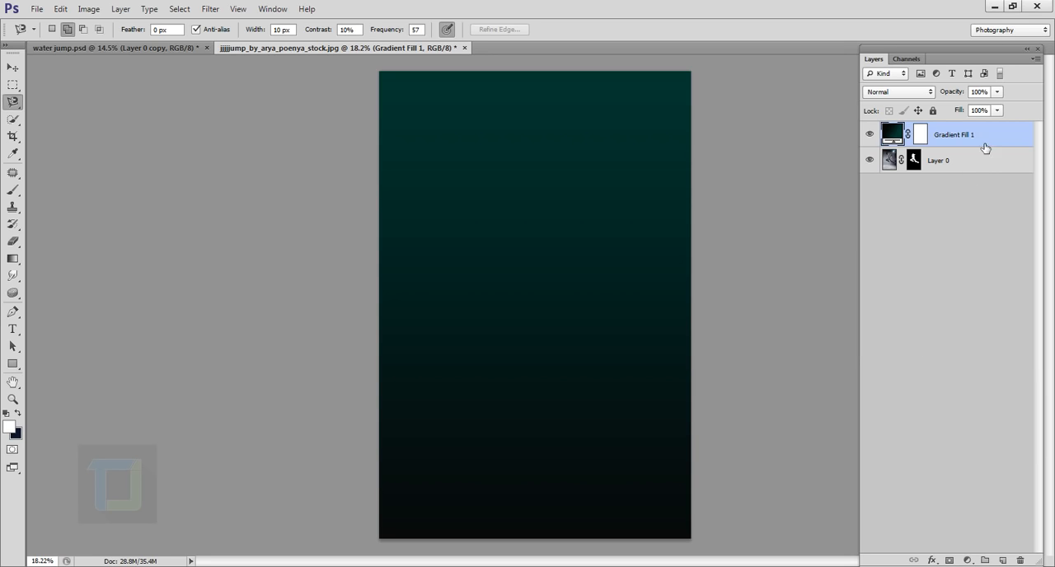
pyautogui.moveTo(963, 135); pyautogui.dragTo(957, 177)
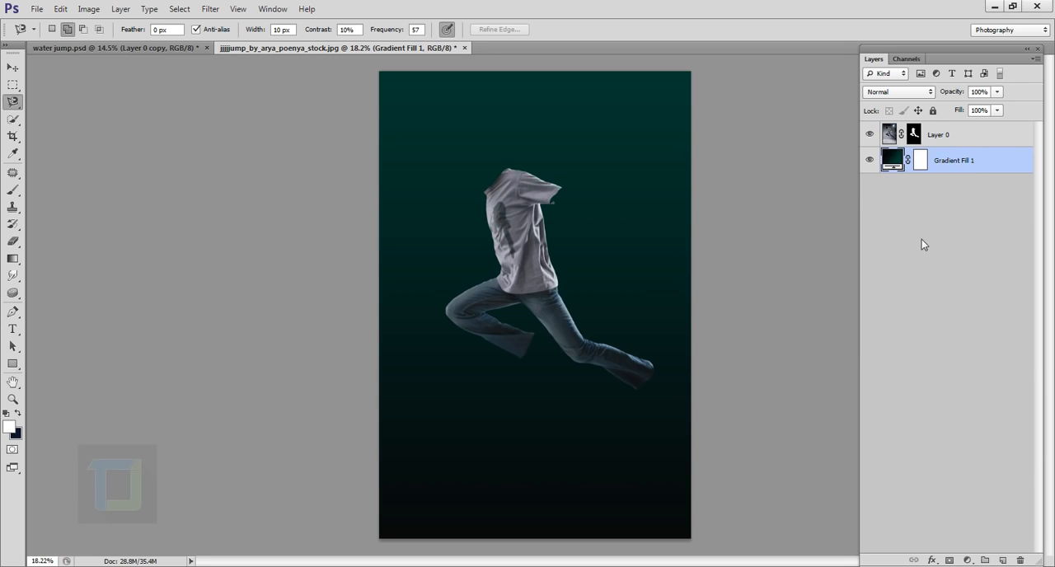
# - Move the cut-out clothes on Layer 0 slightly down the canvas
pyautogui.click(931, 132)
pyautogui.click(12, 67)
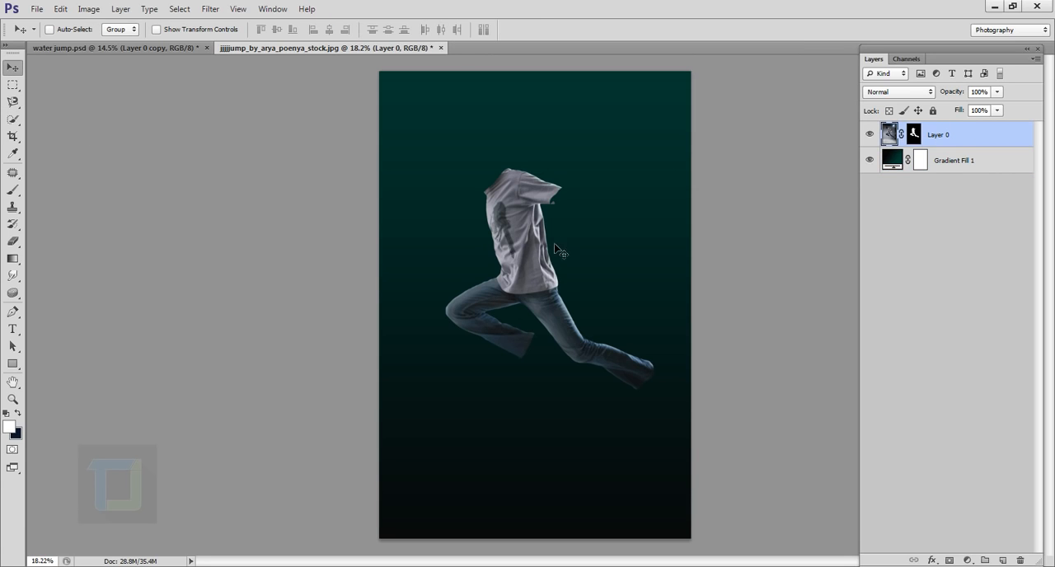
pyautogui.moveTo(537, 253); pyautogui.dragTo(536, 279)
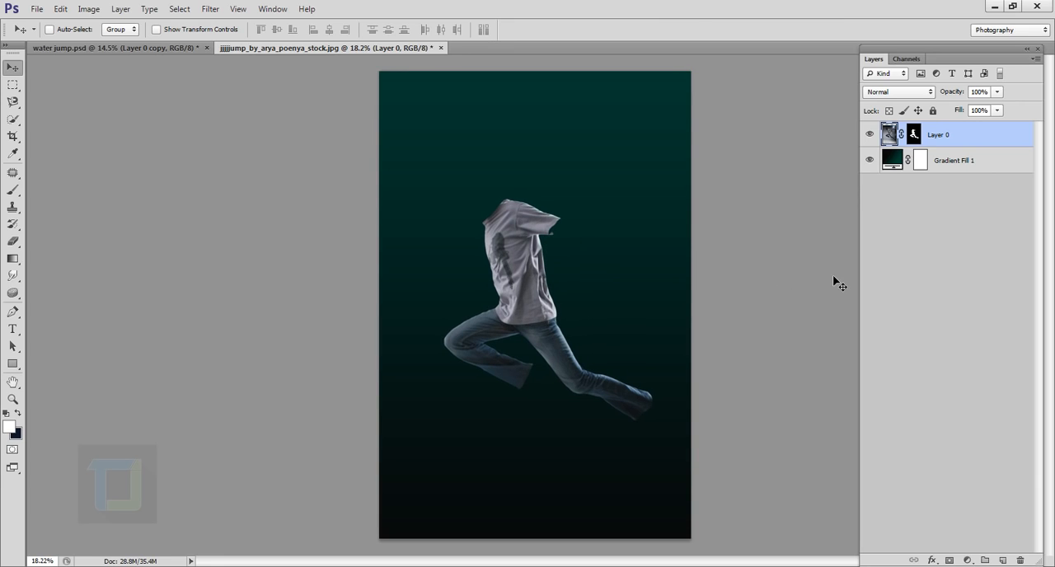
pyautogui.scroll(-2, 665, 239)
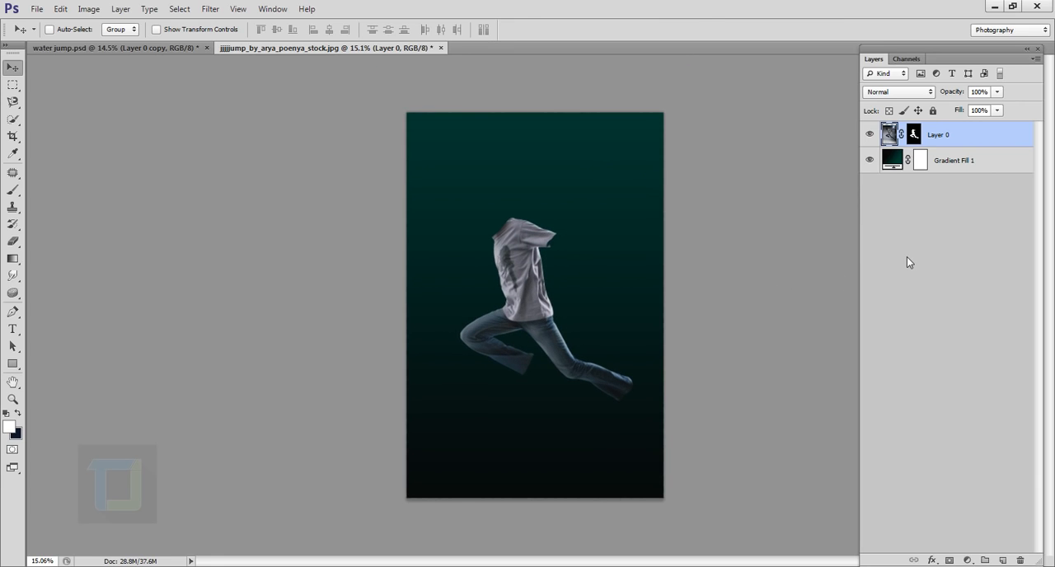
# - Nudge the cut-out clothes on Layer 0 slightly up and to the right on the canvas
pyautogui.press('Up')
pyautogui.press('Up')
pyautogui.press('Up')
pyautogui.press('Up')
pyautogui.press('Up')
pyautogui.press('Up')
pyautogui.press('Up')
pyautogui.press('Up')
pyautogui.press('Up')
pyautogui.press('Up')
pyautogui.press('Up')
pyautogui.press('Up')
pyautogui.press('Up')
pyautogui.press('Up')
pyautogui.press('Up')
pyautogui.press('Up')
pyautogui.press('Up')
pyautogui.press('Up')
pyautogui.press('Up')
pyautogui.press('Up')
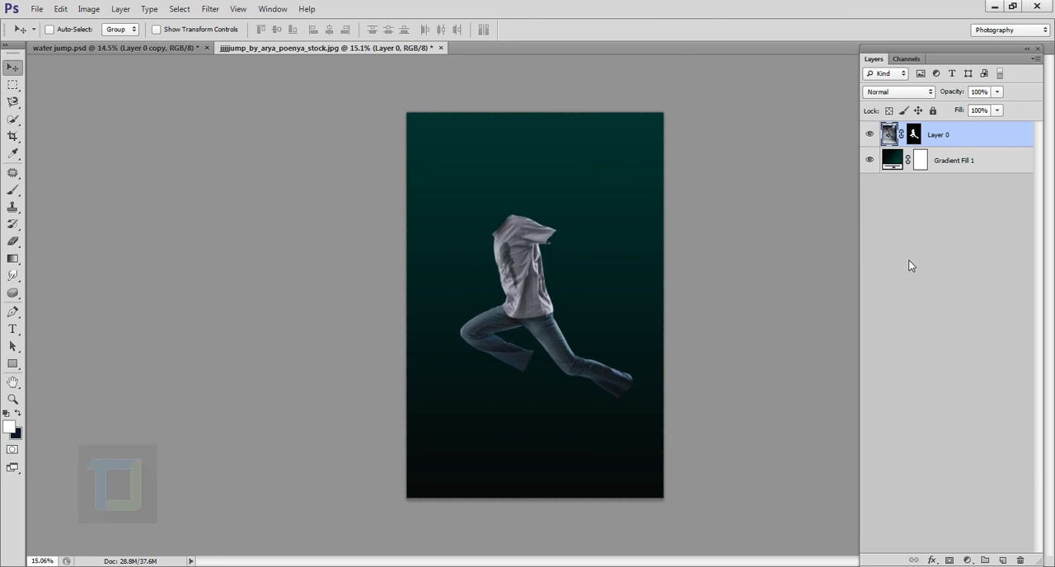
pyautogui.scroll(1, 714, 251)
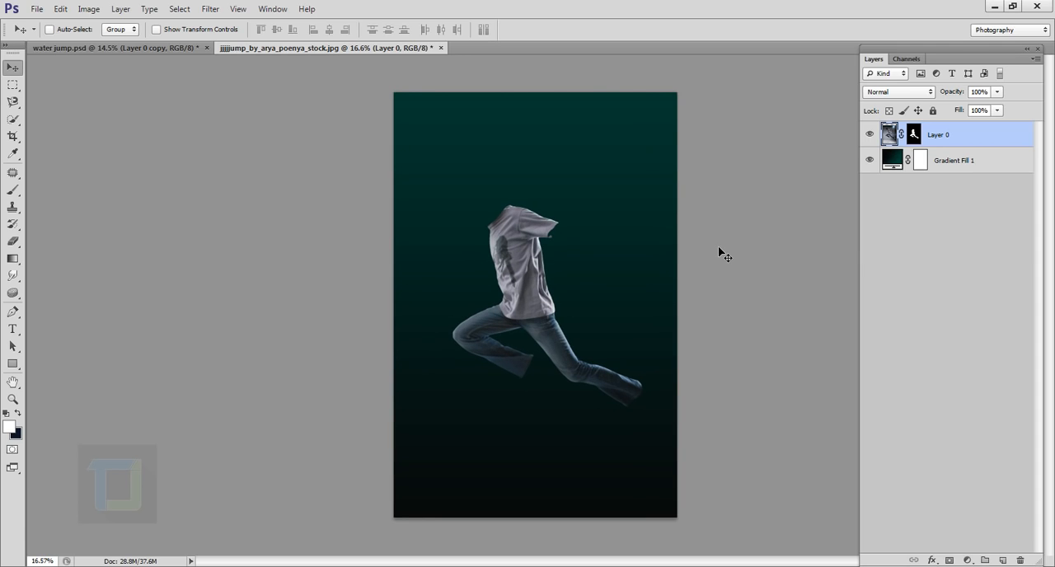
pyautogui.press('Right')
pyautogui.press('Right')
pyautogui.press('Right')
pyautogui.press('Right')
pyautogui.press('Right')
pyautogui.press('Right')
pyautogui.press('Right')
pyautogui.press('Right')
pyautogui.press('Right')
pyautogui.press('Right')
pyautogui.press('Right')
pyautogui.press('Right')
pyautogui.press('Right')
pyautogui.press('Right')
pyautogui.press('Right')
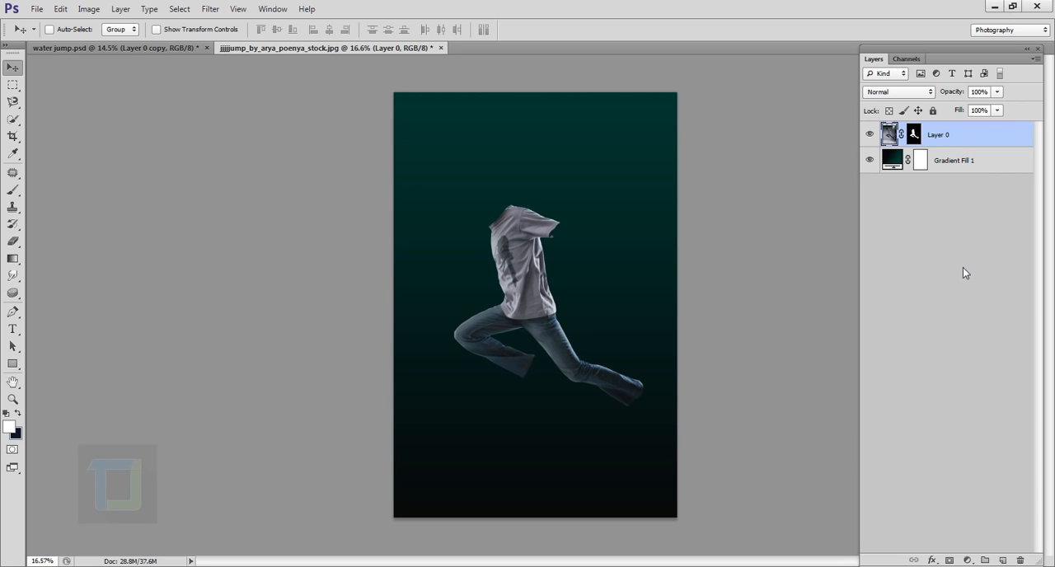
# - Place the image texture_42_by_xnienke-d4qtsbi.jpg from the Water jump folder into the document
pyautogui.click(37, 9)
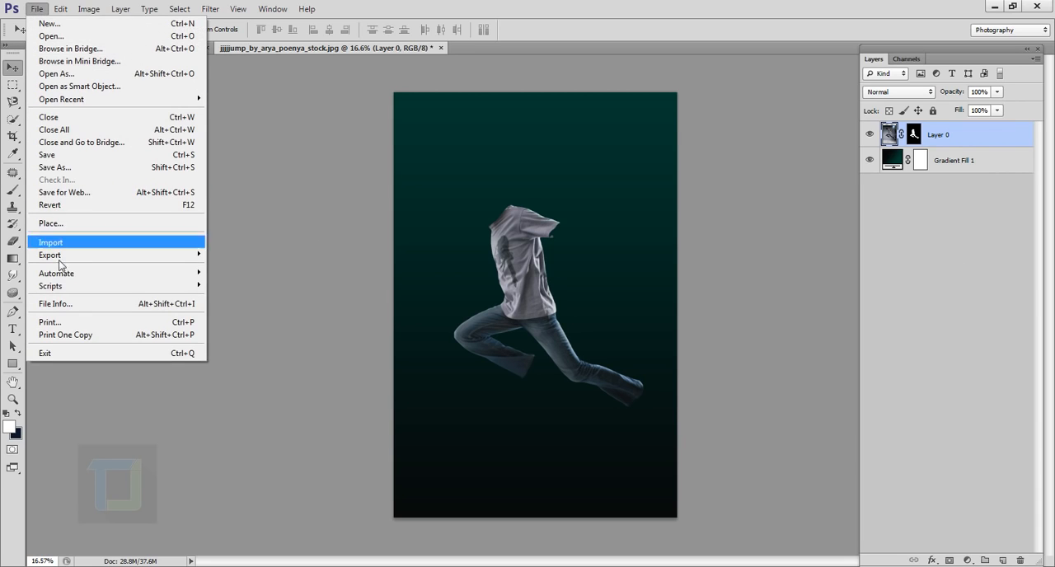
pyautogui.click(59, 225)
pyautogui.click(584, 132)
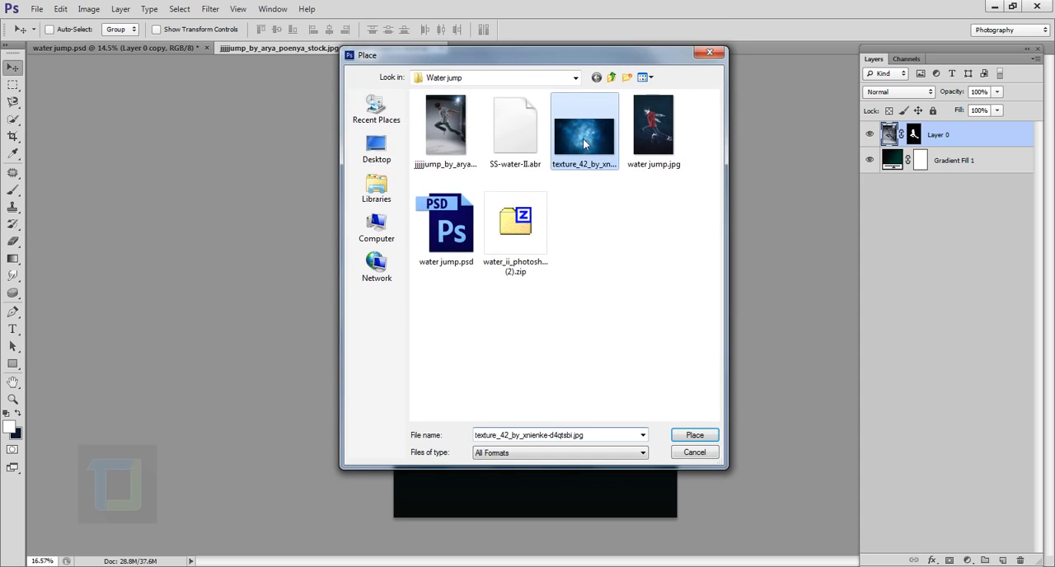
pyautogui.click(695, 435)
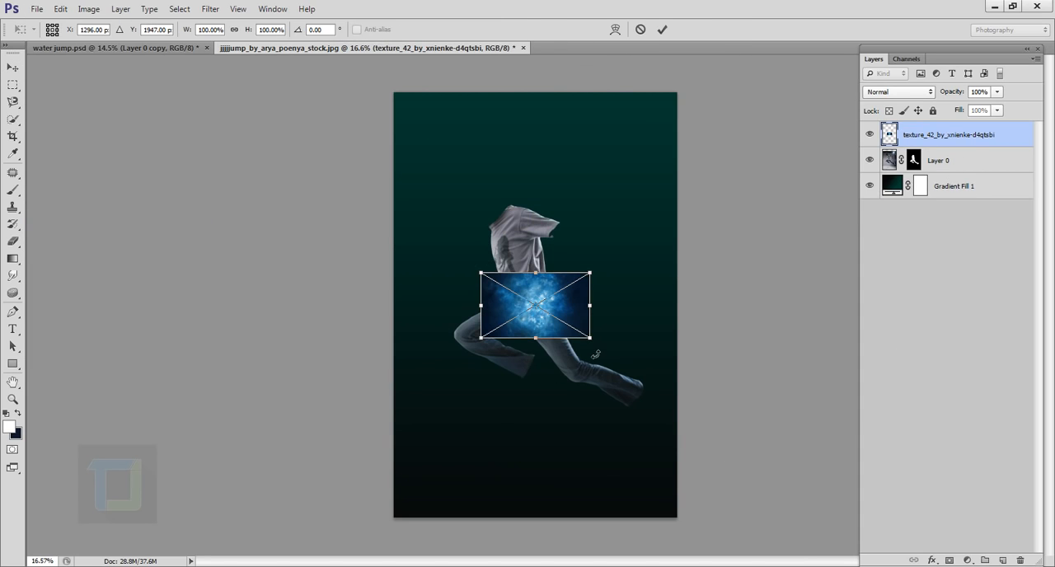
# - Rotate the placed blue texture 90 degrees, enlarge it until it covers the whole canvas, and accept the placement
pyautogui.moveTo(593, 348); pyautogui.dragTo(453, 465)
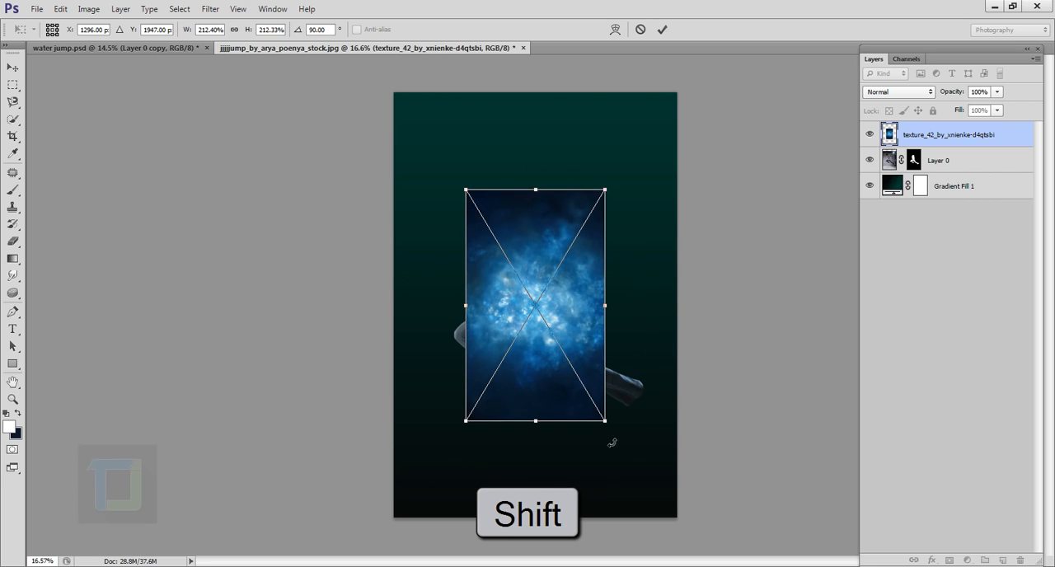
pyautogui.moveTo(606, 423); pyautogui.dragTo(755, 531)
pyautogui.moveTo(643, 411); pyautogui.dragTo(588, 328)
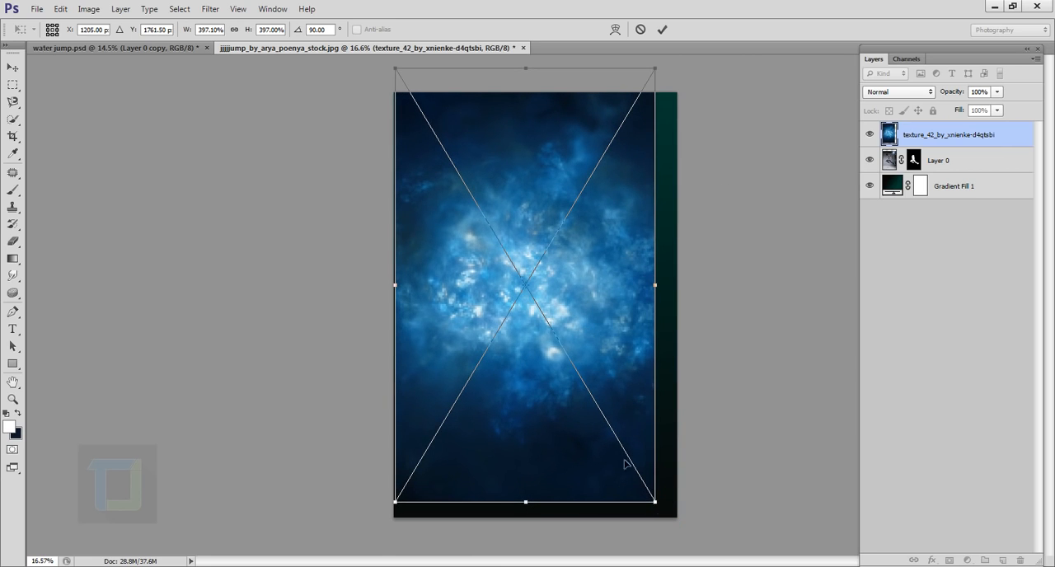
pyautogui.moveTo(656, 501); pyautogui.dragTo(718, 544)
pyautogui.moveTo(649, 386); pyautogui.dragTo(643, 381)
pyautogui.click(662, 31)
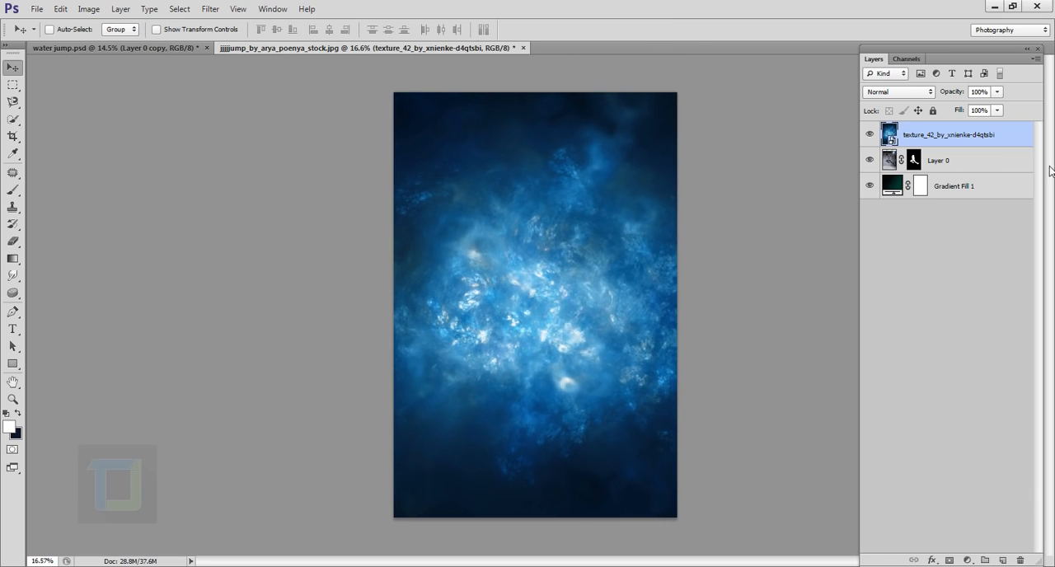
# - Put the texture layer below Layer 0 and blend it in Soft Light mode at 62% opacity
pyautogui.moveTo(958, 142); pyautogui.dragTo(956, 175)
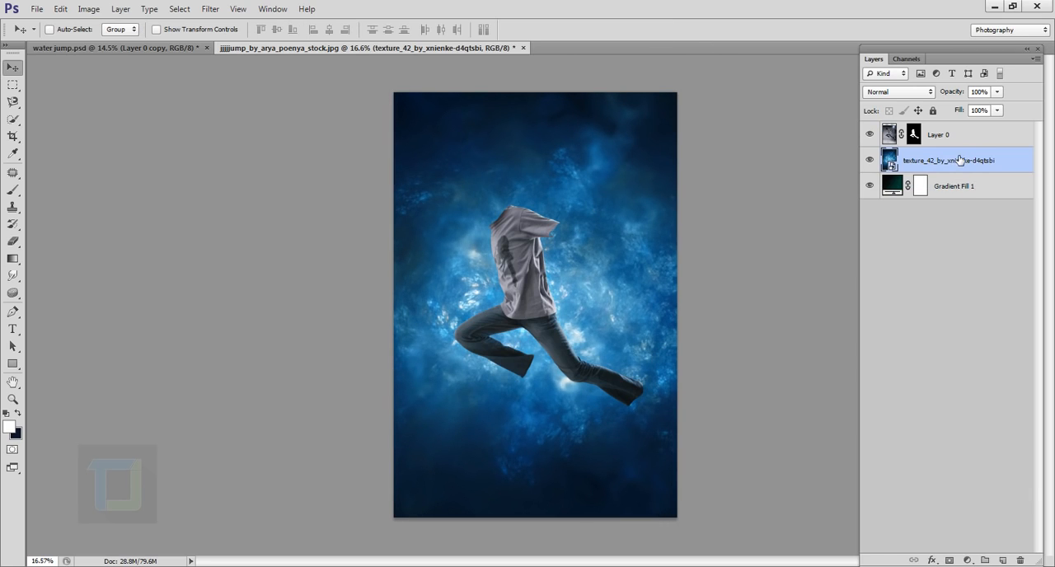
pyautogui.click(897, 92)
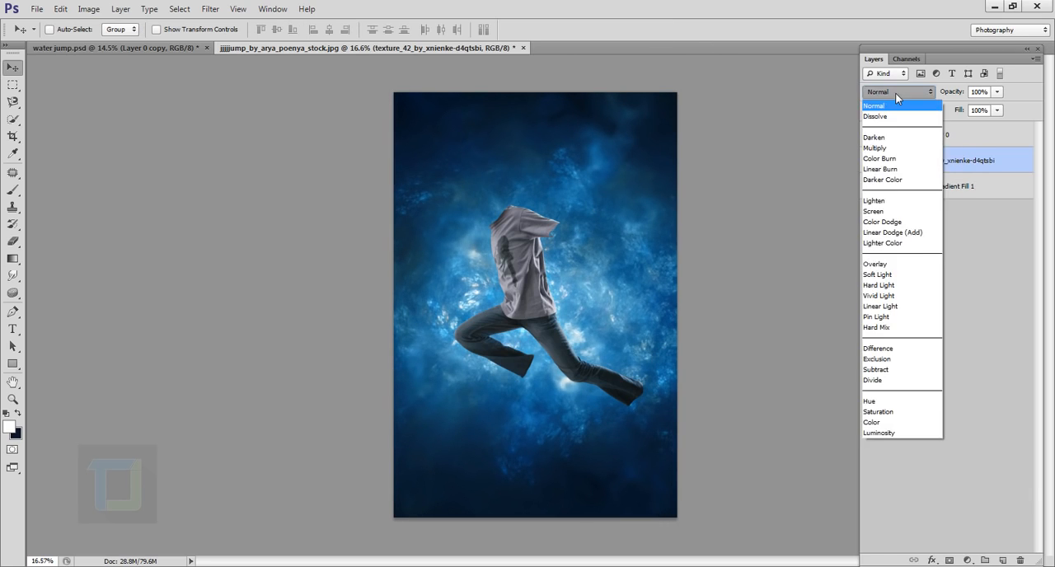
pyautogui.click(879, 276)
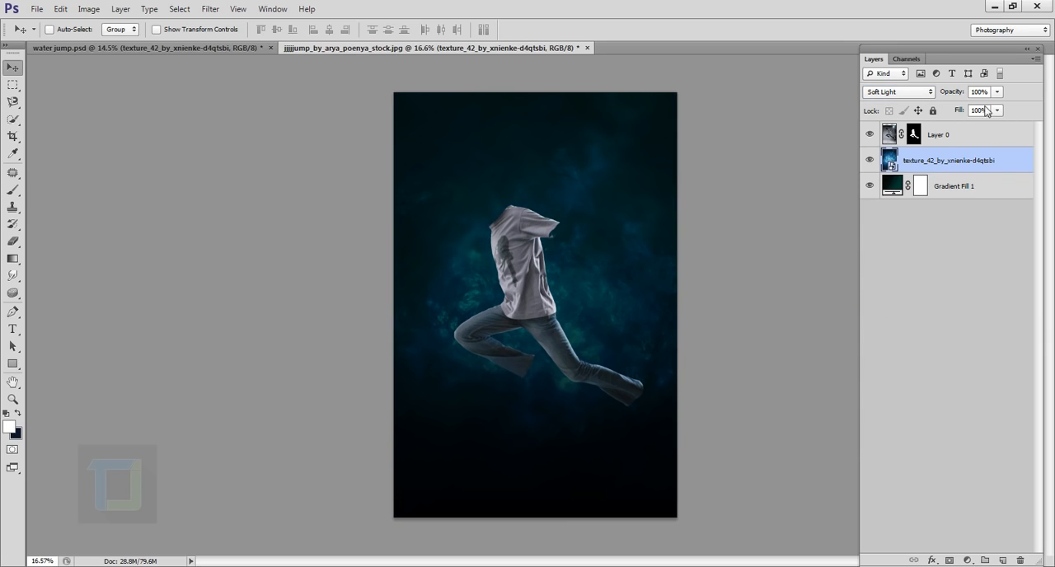
pyautogui.moveTo(997, 92); pyautogui.dragTo(973, 109)
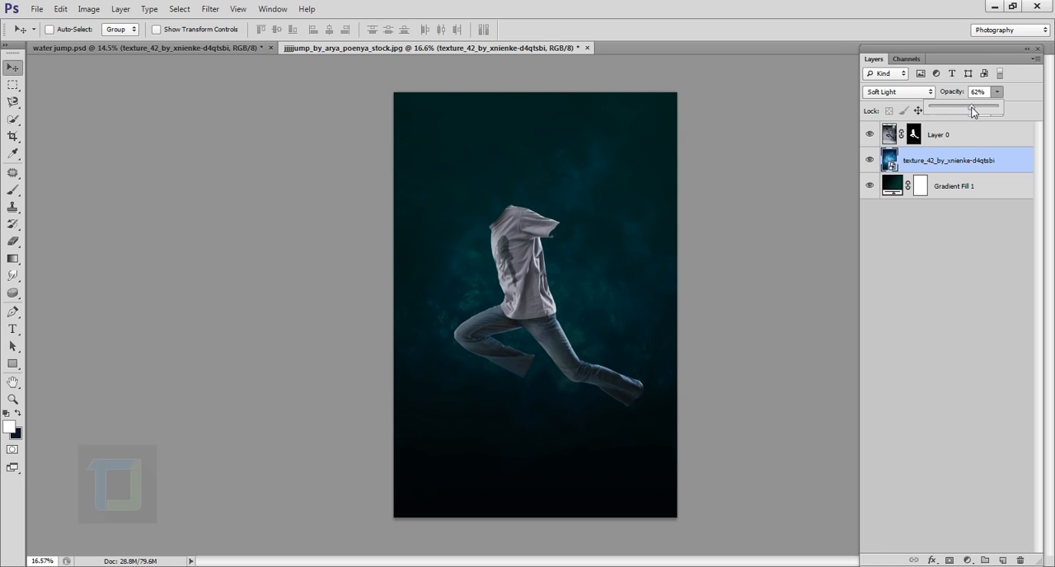
pyautogui.click(989, 177)
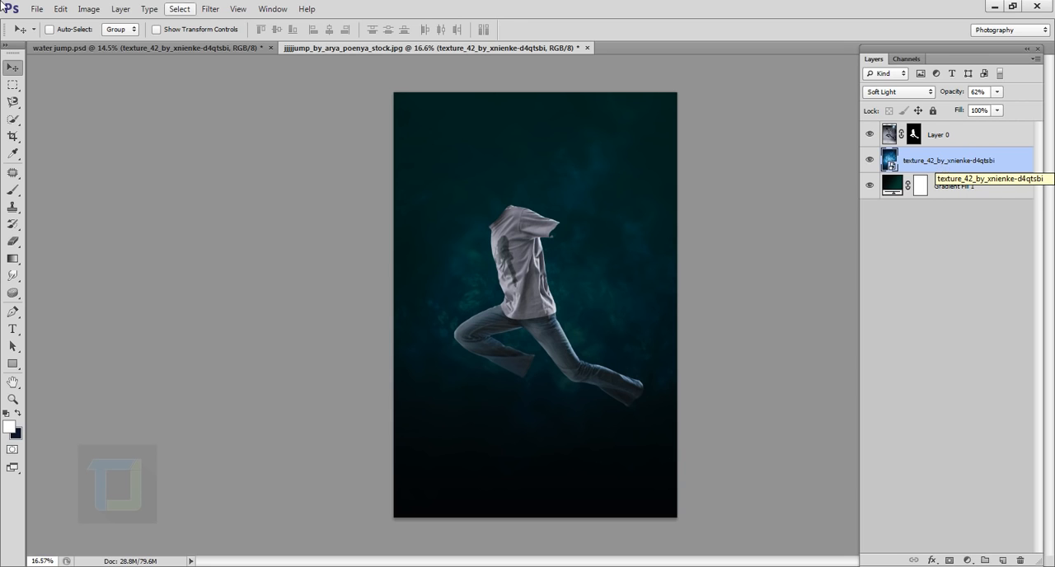
# - Open the water stock file hg_water_stock_2__by_hybridgothica-d5lwikc.psd from the Water jump folder
pyautogui.click(37, 8)
pyautogui.click(50, 38)
pyautogui.click(449, 132)
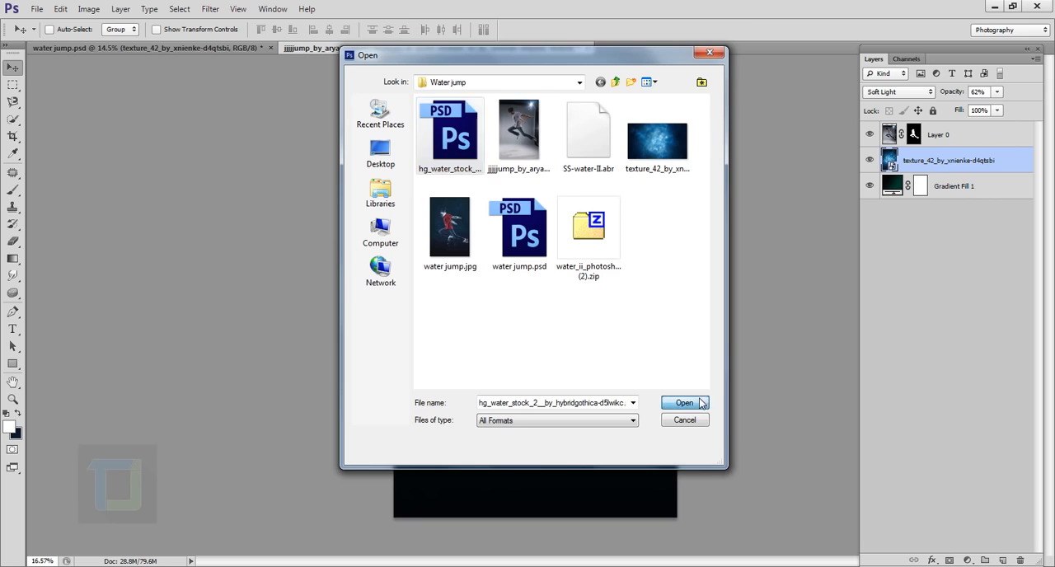
pyautogui.click(700, 402)
# - Make the water stock layers 1, 2 and 3 visible and select layer 2
pyautogui.moveTo(872, 158); pyautogui.dragTo(873, 130)
pyautogui.click(871, 158)
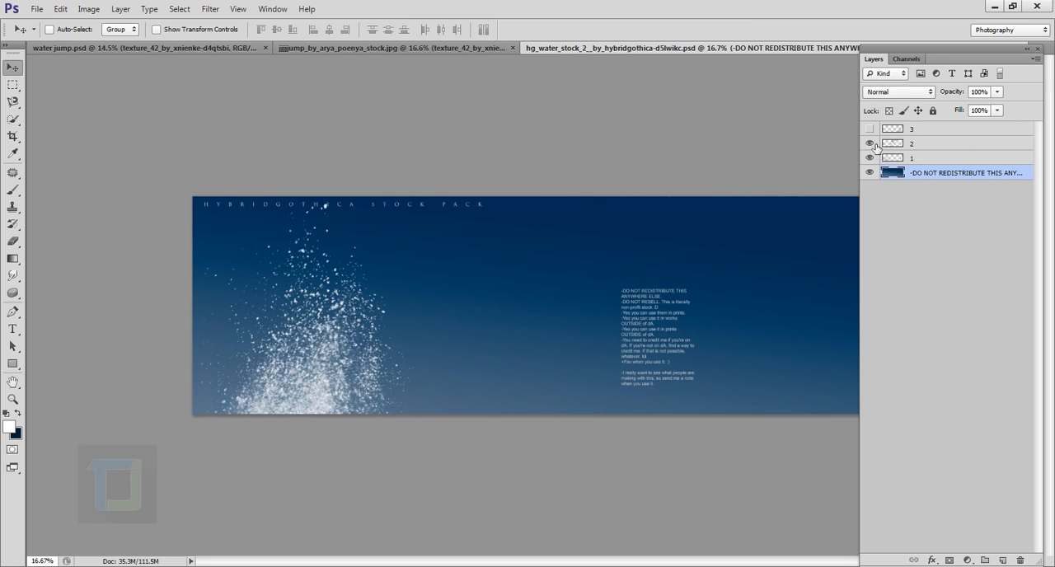
pyautogui.click(870, 128)
pyautogui.click(922, 146)
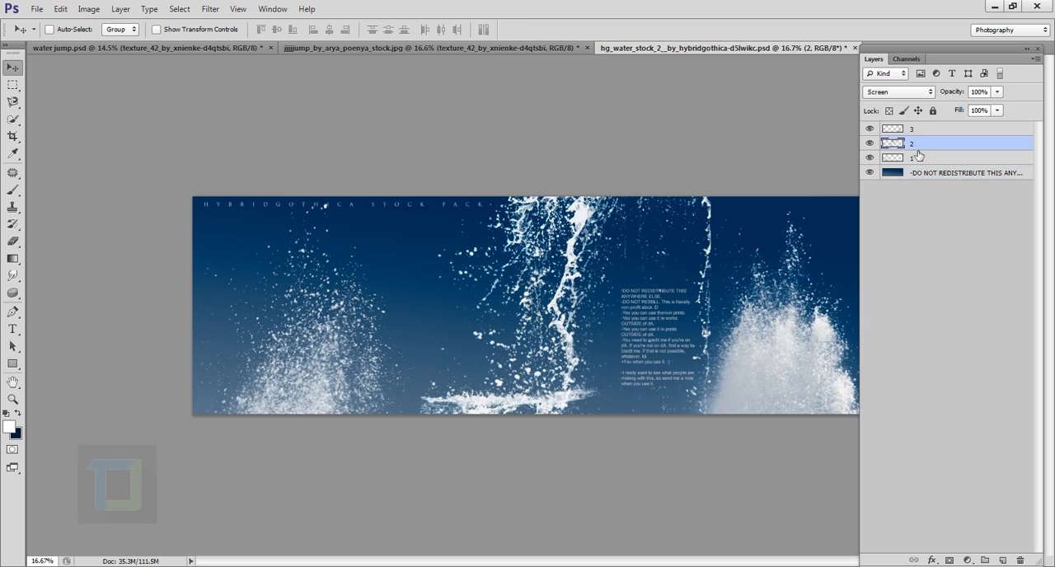
pyautogui.click(872, 145)
pyautogui.click(872, 144)
# - Copy the entire contents of water layer 2 and paste them into the jumping-man document above the texture layer
pyautogui.hotkey('ctrl', 'a')
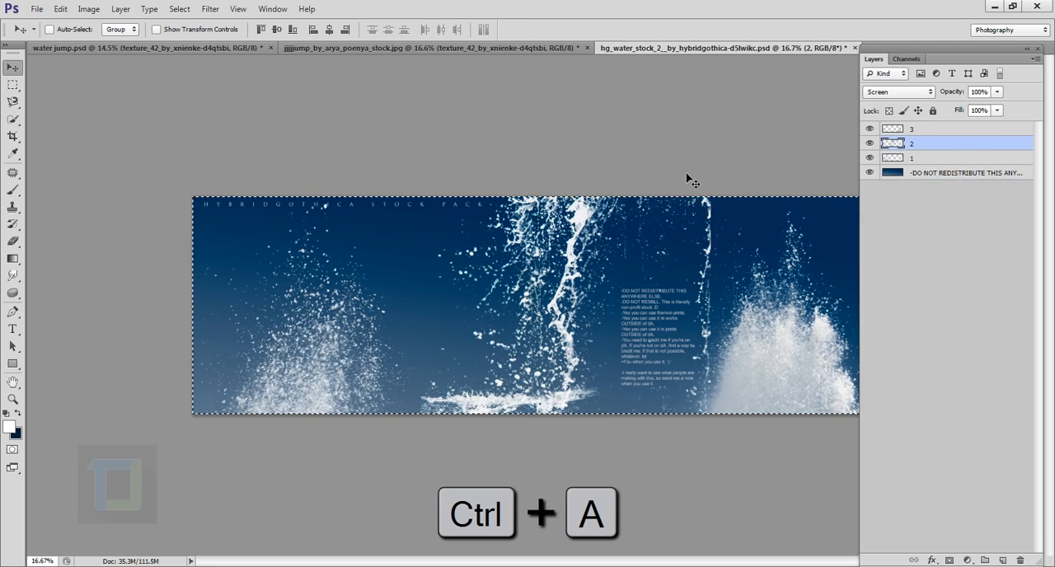
pyautogui.hotkey('ctrl', 'c')
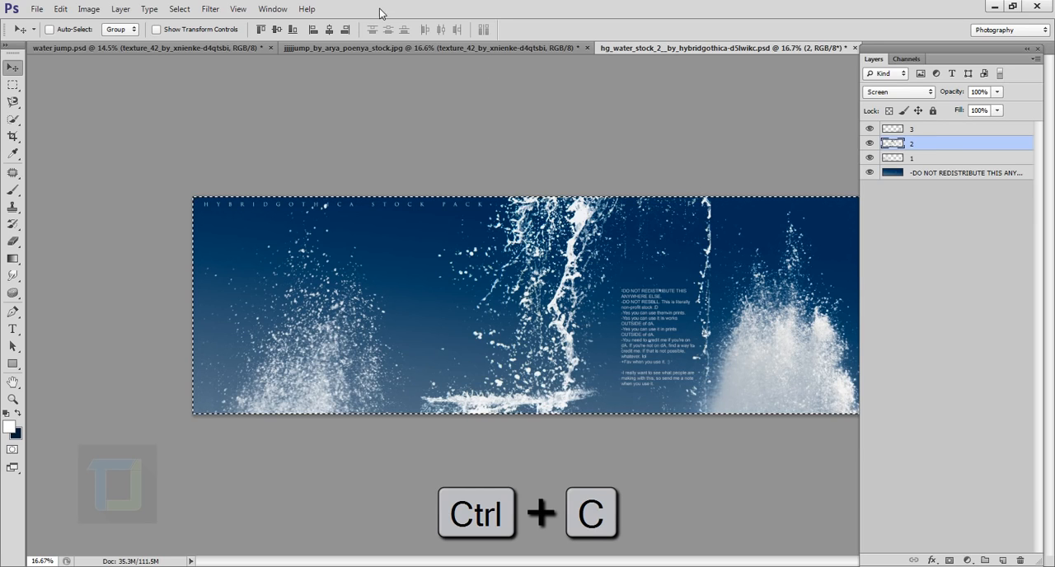
pyautogui.click(377, 48)
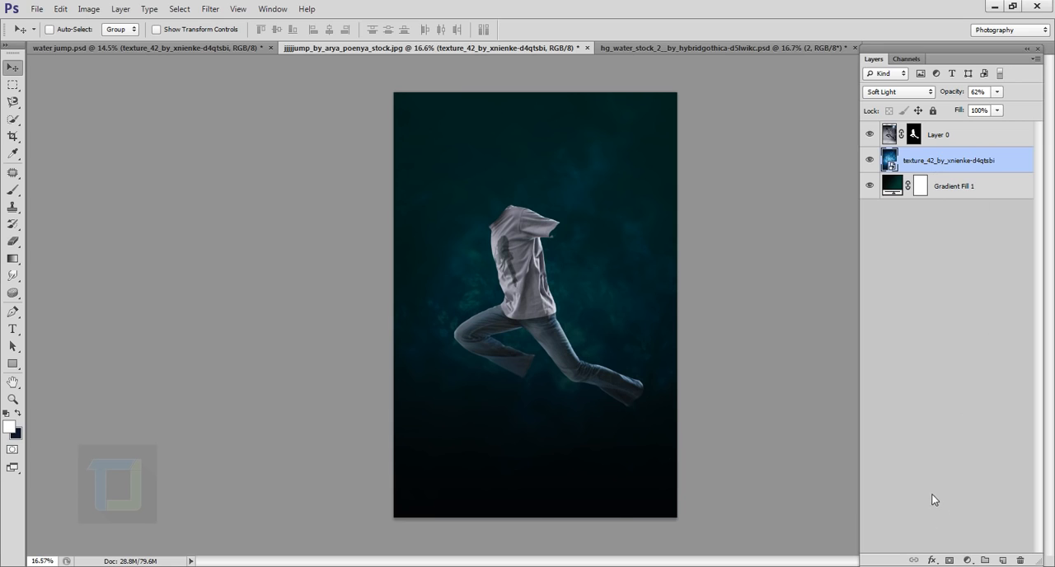
pyautogui.hotkey('ctrl', 'v')
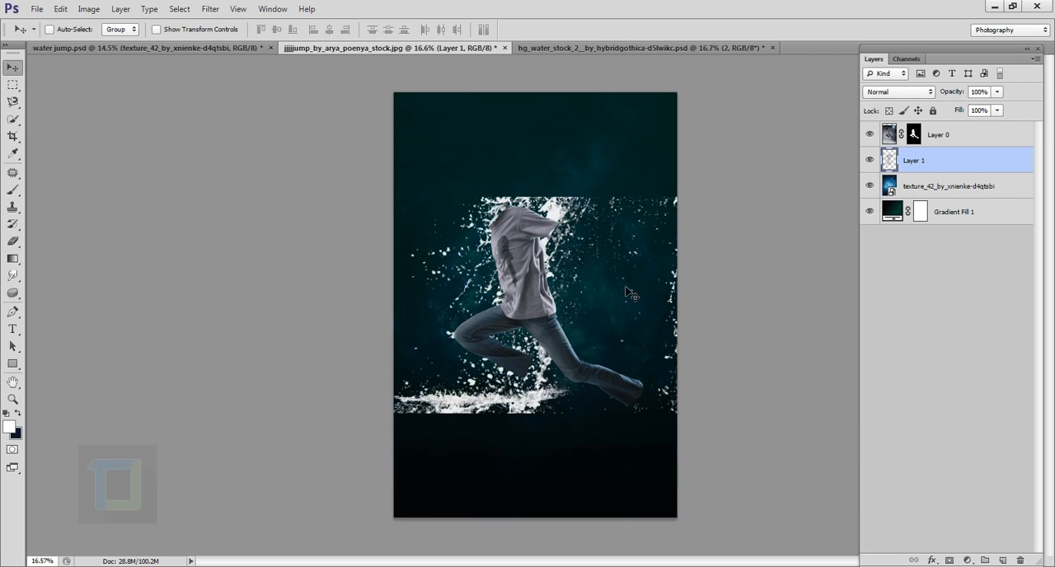
# - Scale the pasted water splash to about 53%, rotate it about -90 degrees and position it at the shirt's right-hand sleeve
pyautogui.hotkey('ctrl', 't')
pyautogui.moveTo(771, 186); pyautogui.dragTo(554, 76)
pyautogui.moveTo(590, 119); pyautogui.dragTo(460, 121)
pyautogui.moveTo(468, 123); pyautogui.dragTo(531, 296)
pyautogui.moveTo(600, 415); pyautogui.dragTo(600, 239)
pyautogui.scroll(3, 593, 175)
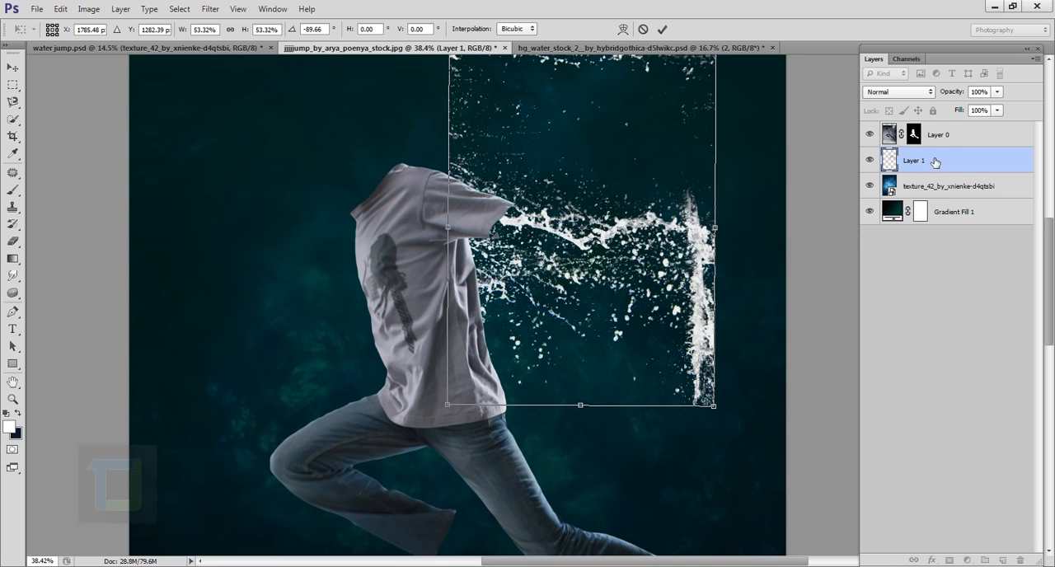
# - Reduce the water splash to about 38.5%, align its stream with the sleeve opening and accept the transformation
pyautogui.scroll(2, 531, 214)
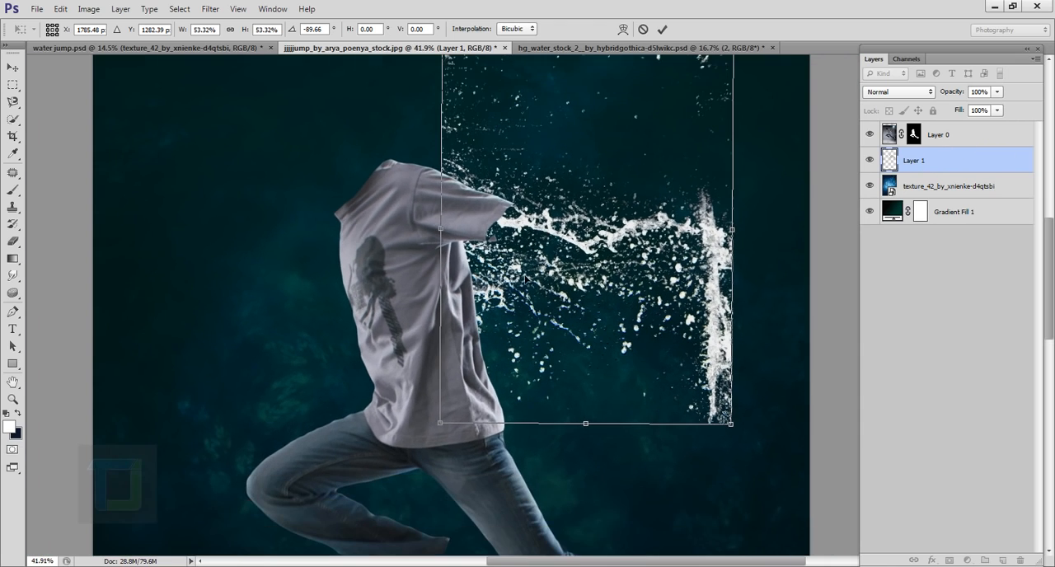
pyautogui.moveTo(448, 432); pyautogui.dragTo(533, 361)
pyautogui.moveTo(586, 146); pyautogui.dragTo(576, 202)
pyautogui.moveTo(499, 396); pyautogui.dragTo(519, 376)
pyautogui.moveTo(576, 287); pyautogui.dragTo(555, 292)
pyautogui.scroll(2, 560, 230)
pyautogui.moveTo(582, 231); pyautogui.dragTo(584, 227)
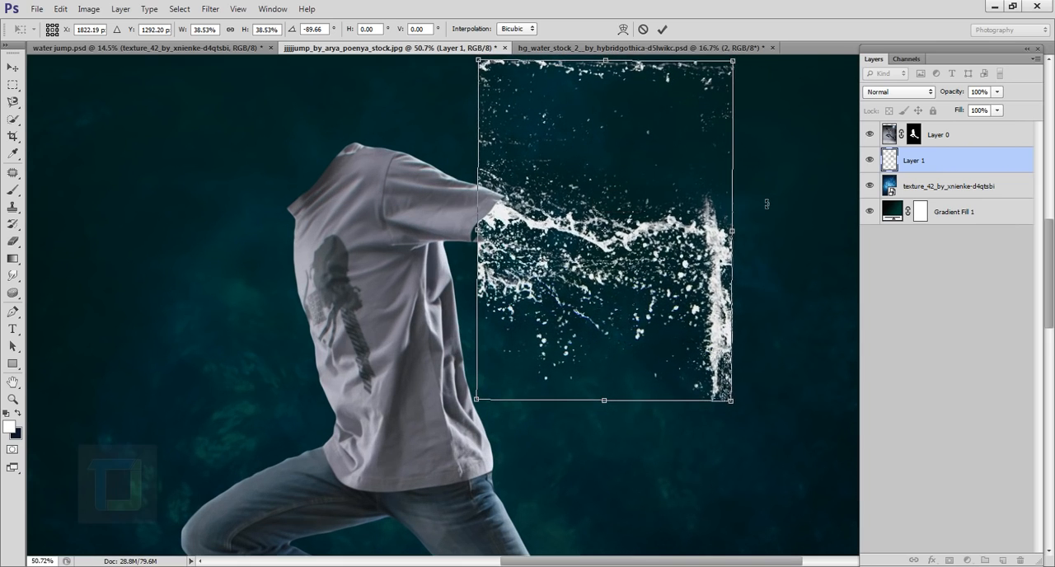
pyautogui.click(662, 29)
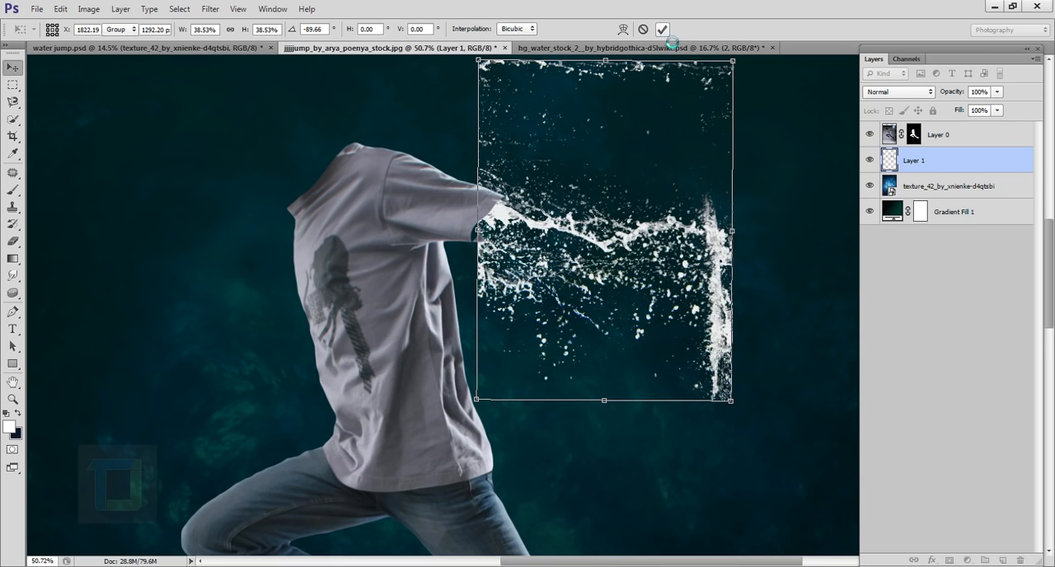
# - Erase the splash's upper droplets and vertical end column on Layer 1 with a 125 px eraser at 80% hardness
pyautogui.scroll(-2, 767, 217)
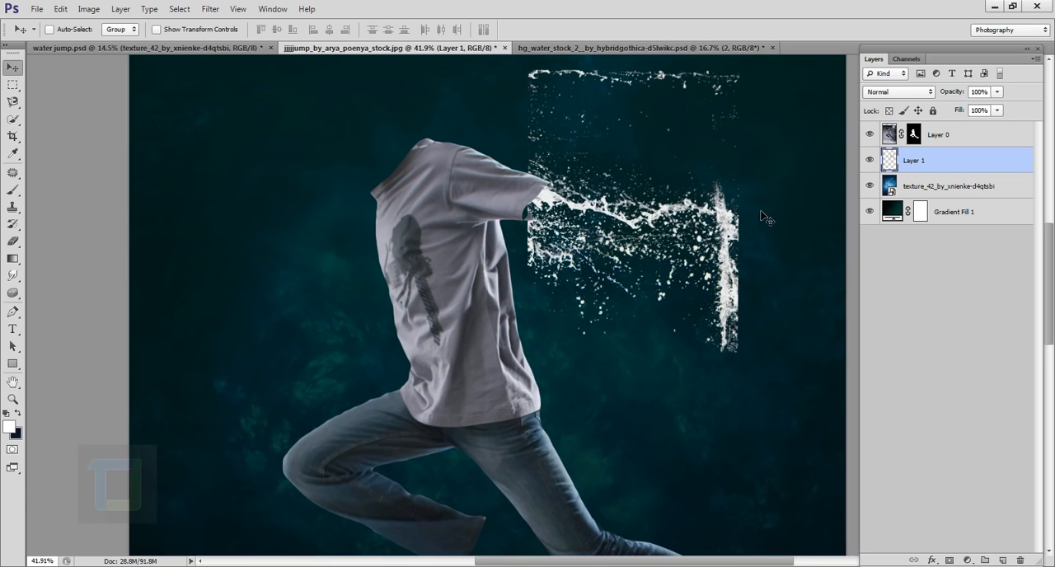
pyautogui.click(12, 241)
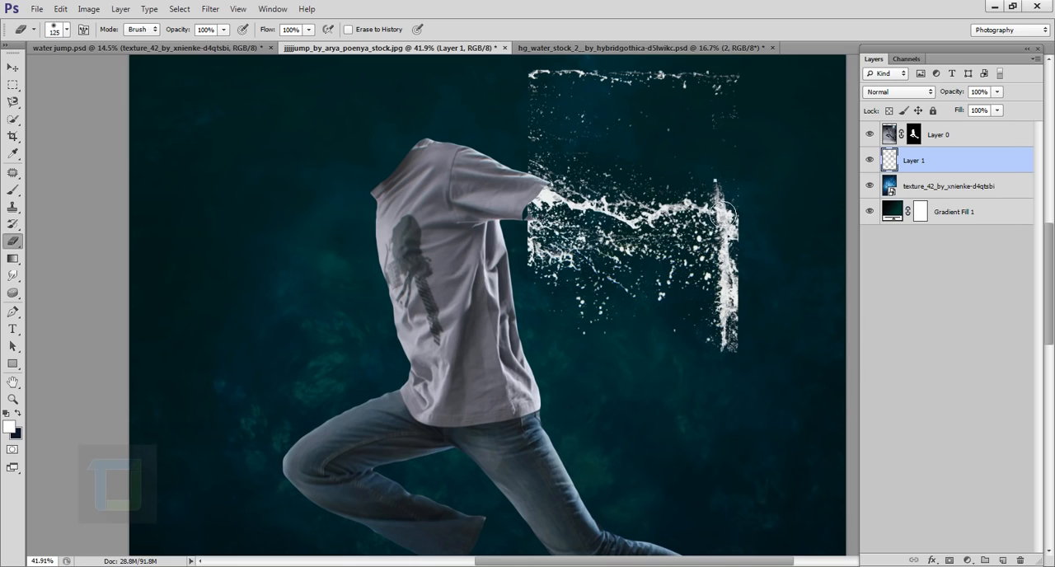
pyautogui.rightClick(722, 215)
pyautogui.moveTo(798, 239); pyautogui.dragTo(839, 246)
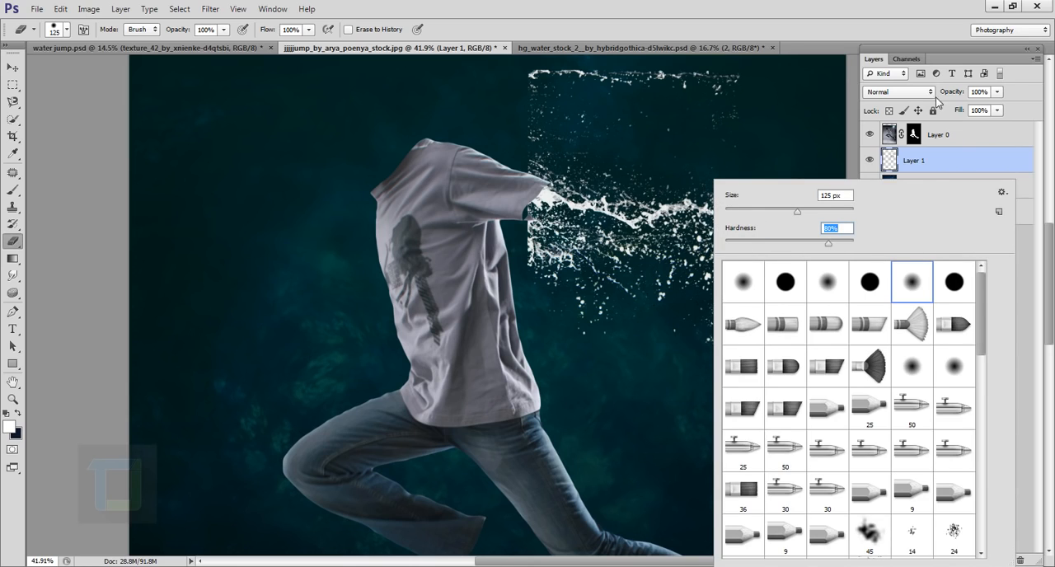
pyautogui.click(963, 159)
pyautogui.moveTo(647, 112); pyautogui.dragTo(638, 181)
pyautogui.moveTo(523, 145)
pyautogui.mouseDown()
pyautogui.moveTo(549, 146)
pyautogui.moveTo(559, 208)
pyautogui.moveTo(508, 215)
pyautogui.mouseUp()
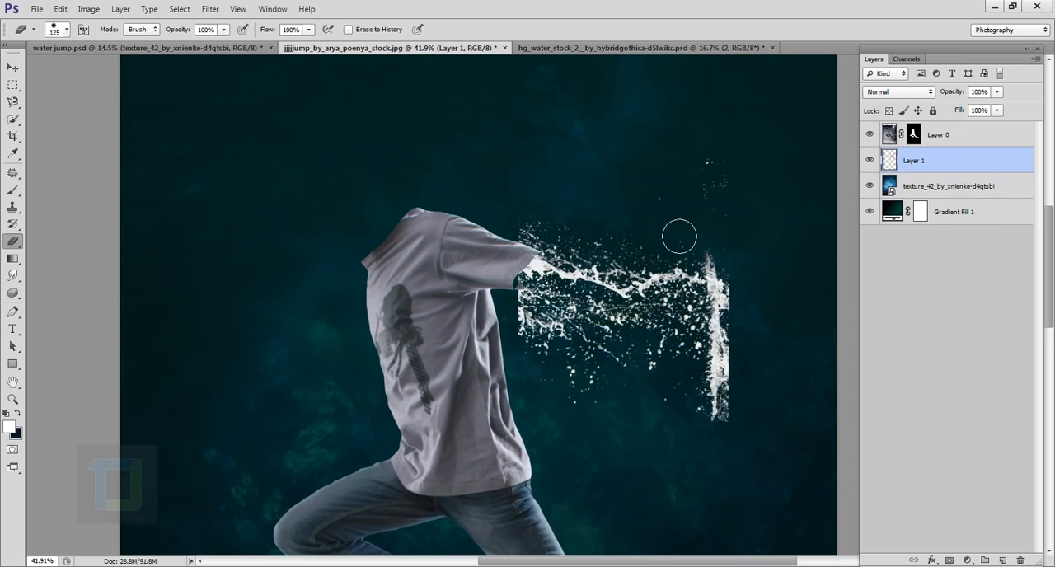
pyautogui.moveTo(725, 210)
pyautogui.mouseDown()
pyautogui.moveTo(657, 183)
pyautogui.moveTo(538, 226)
pyautogui.moveTo(700, 192)
pyautogui.moveTo(588, 452)
pyautogui.moveTo(598, 421)
pyautogui.moveTo(760, 342)
pyautogui.moveTo(723, 266)
pyautogui.moveTo(700, 374)
pyautogui.mouseUp()
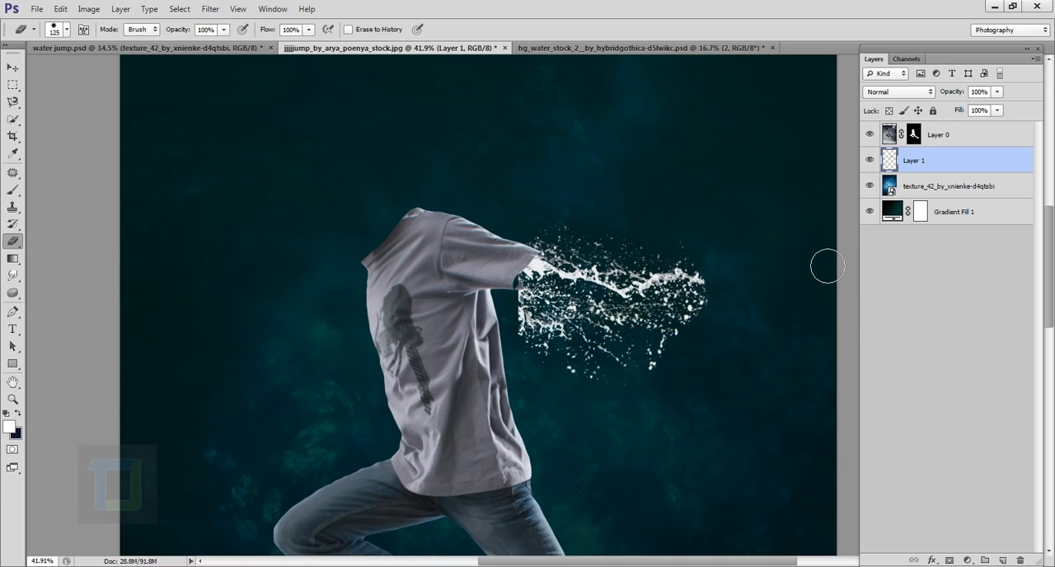
# - Soften the eraser to 44% hardness and erase the splash's lower droplets and far end, leaving a short burst at the sleeve
pyautogui.rightClick(776, 206)
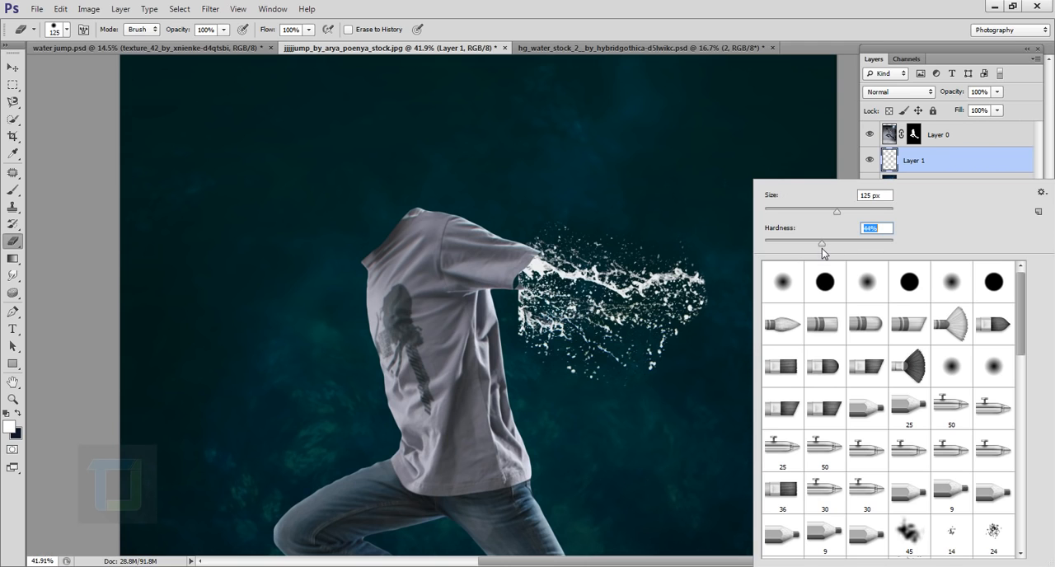
pyautogui.click(1013, 160)
pyautogui.scroll(3, 674, 420)
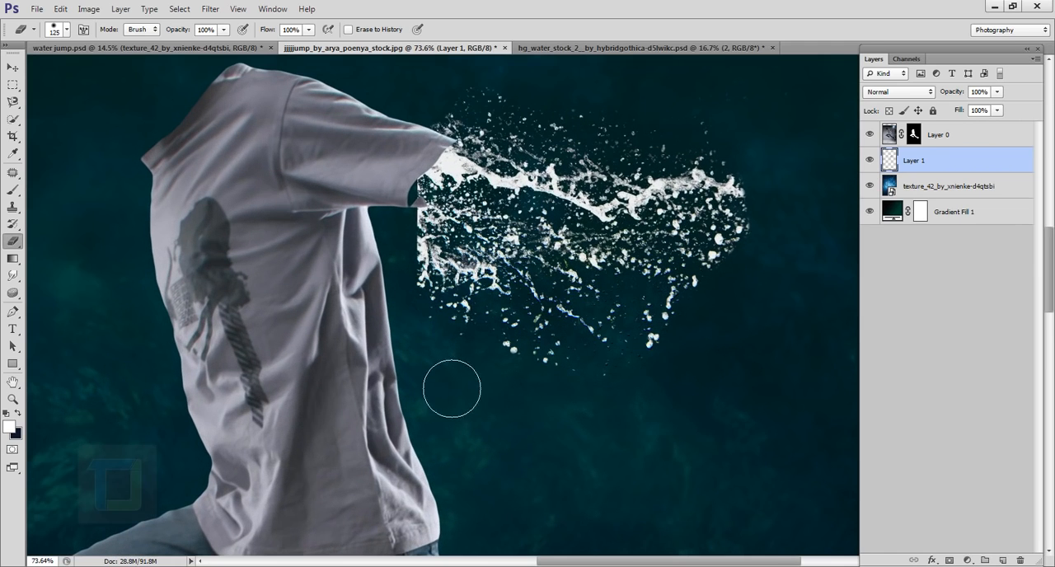
pyautogui.moveTo(496, 342)
pyautogui.mouseDown()
pyautogui.moveTo(446, 264)
pyautogui.moveTo(536, 341)
pyautogui.moveTo(682, 153)
pyautogui.mouseUp()
pyautogui.scroll(-2, 679, 231)
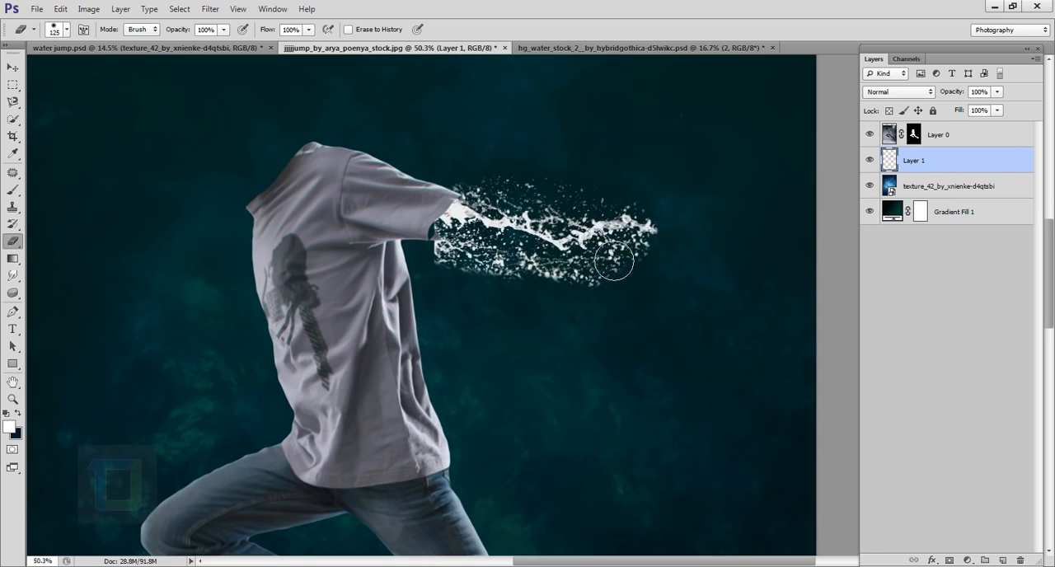
pyautogui.moveTo(611, 289); pyautogui.dragTo(514, 301)
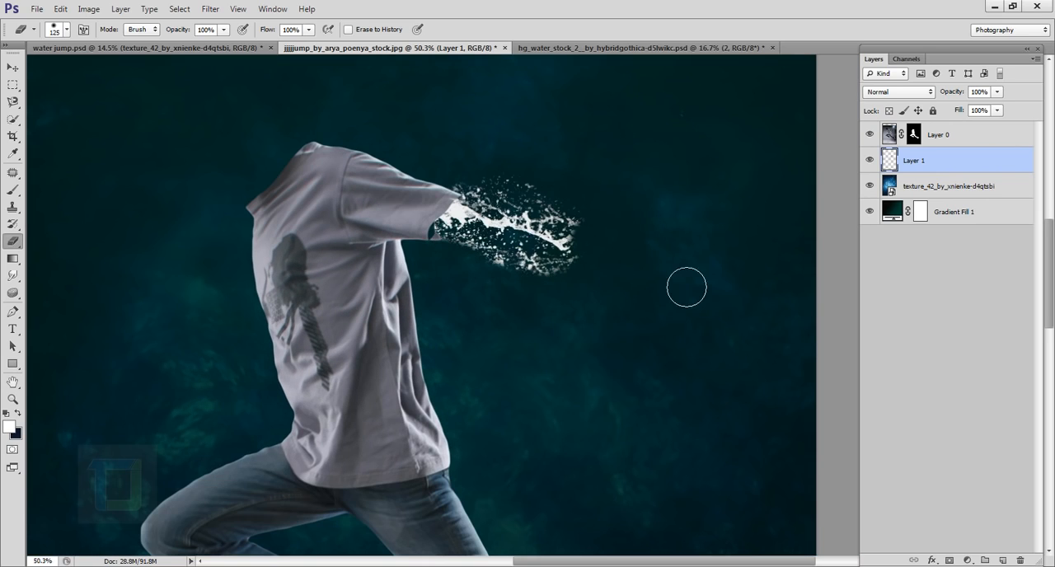
# - Switch the eraser to the 59 px spatter brush tip and resize it to 125 px
pyautogui.click(66, 29)
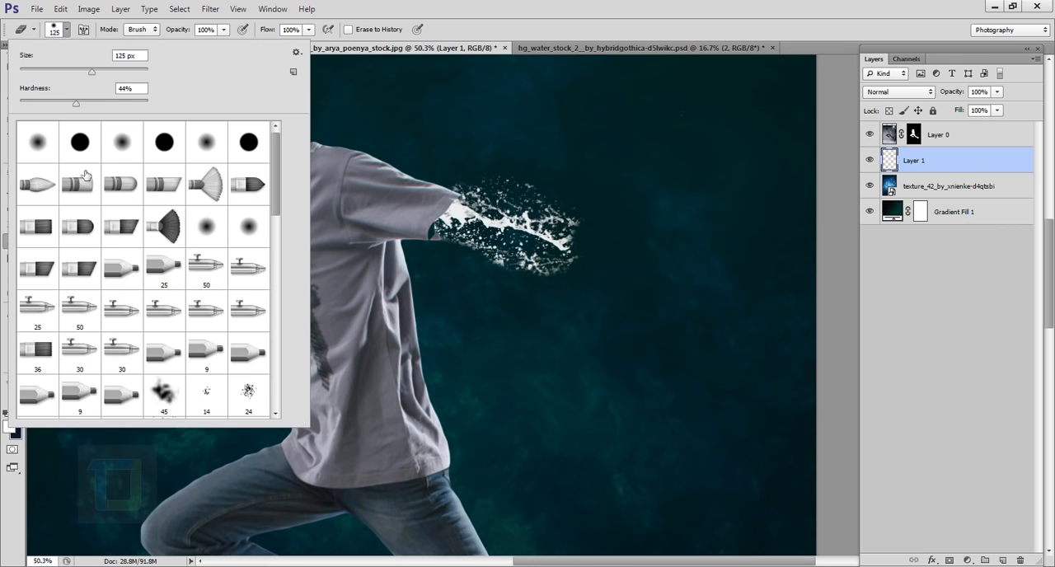
pyautogui.scroll(-3, 131, 259)
pyautogui.click(164, 312)
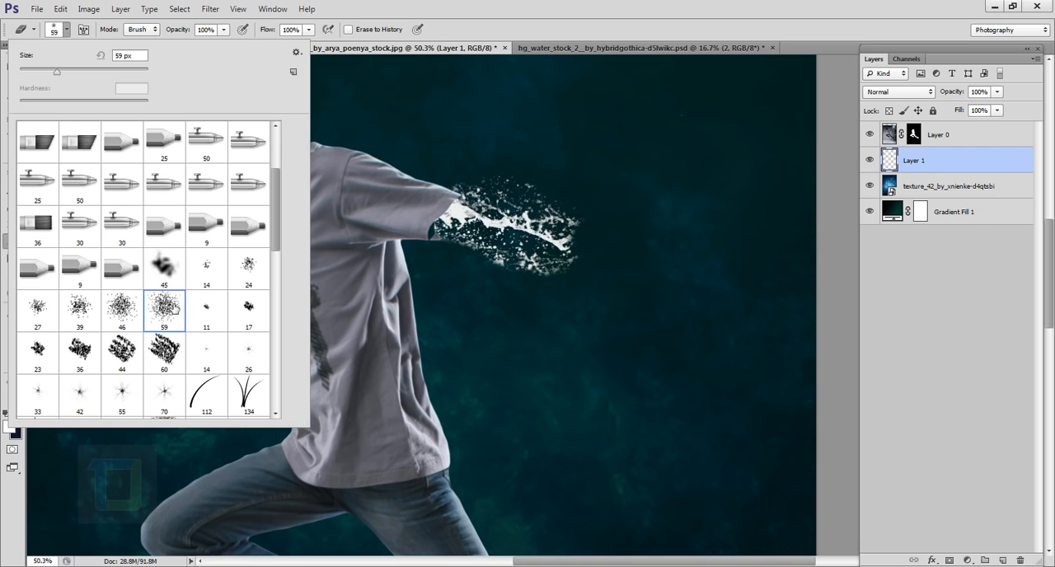
pyautogui.click(547, 279)
pyautogui.scroll(4, 547, 283)
pyautogui.press(']')
pyautogui.press(']')
pyautogui.press(']')
pyautogui.press(']')
pyautogui.press(']')
pyautogui.press(']')
pyautogui.press(']')
pyautogui.press(']')
pyautogui.press(']')
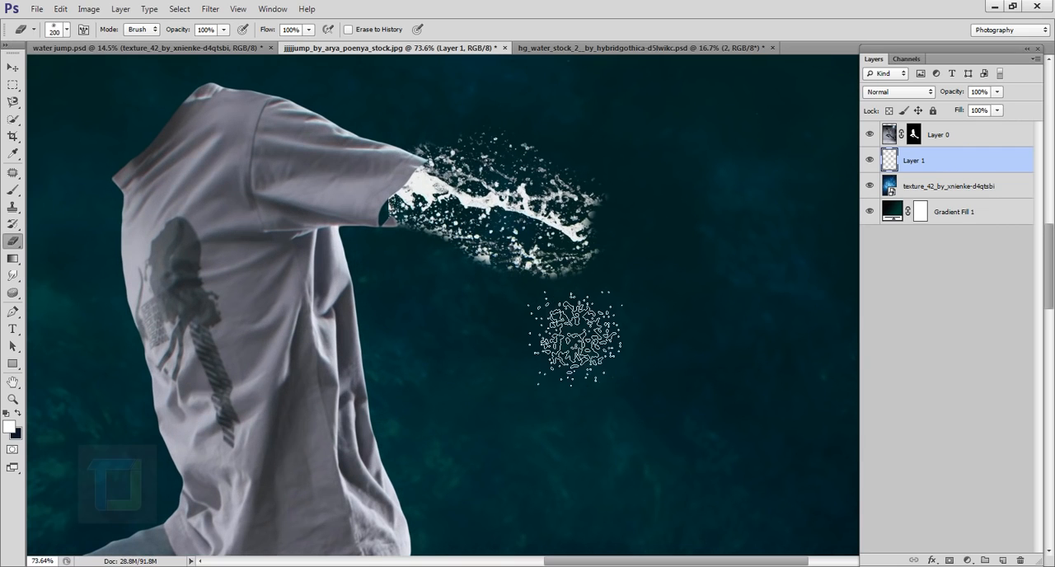
pyautogui.press('[')
pyautogui.press('[')
pyautogui.press('[')
# - Erase the faint droplets along the splash's lower edge and beneath the sleeve opening with the 125 px spatter eraser
pyautogui.scroll(7, 504, 312)
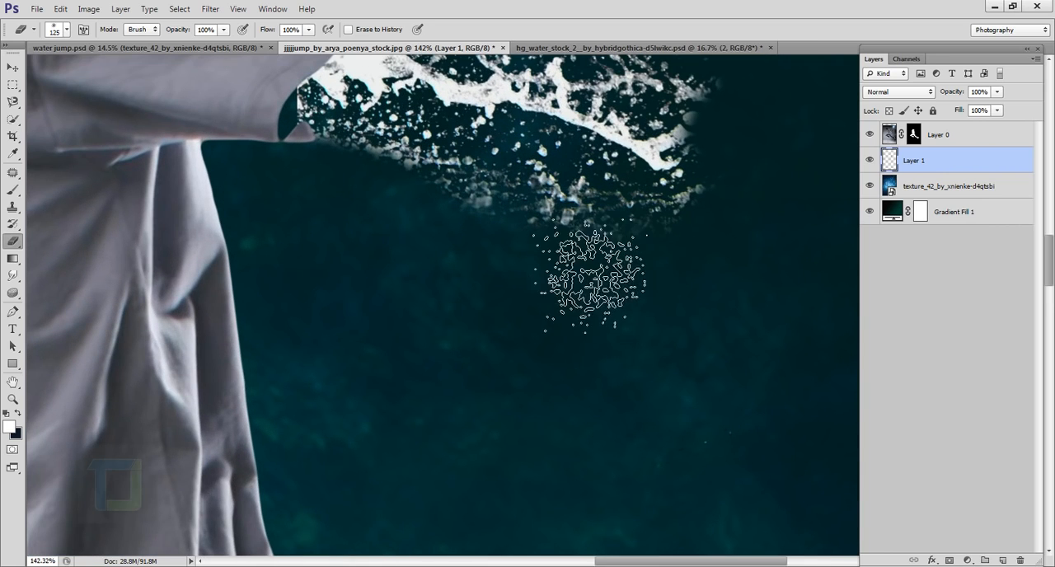
pyautogui.moveTo(586, 268); pyautogui.dragTo(663, 373)
pyautogui.scroll(9, 569, 362)
pyautogui.moveTo(417, 149); pyautogui.dragTo(425, 285)
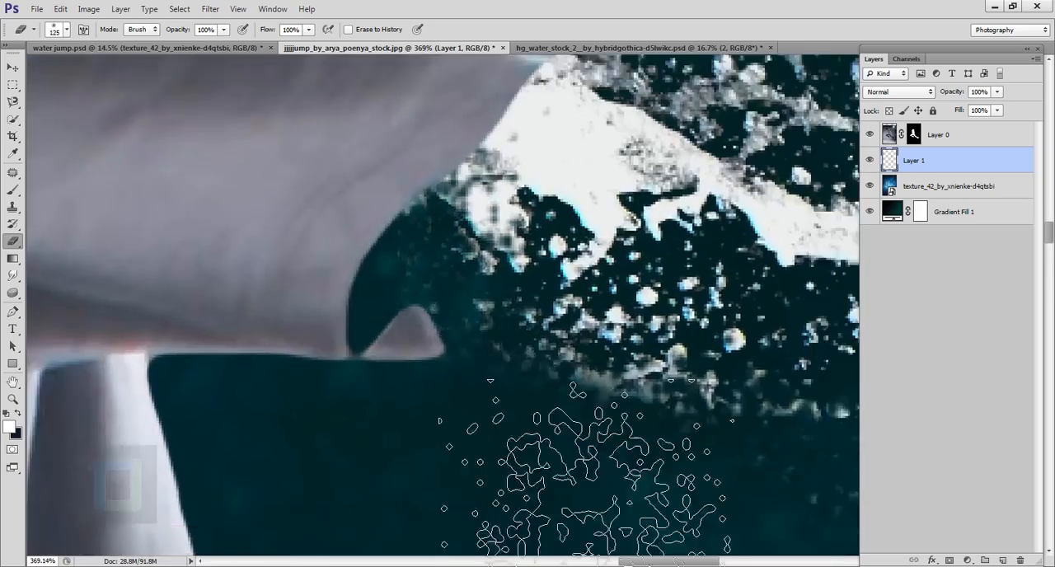
pyautogui.scroll(-6, 462, 380)
pyautogui.scroll(-8, 750, 491)
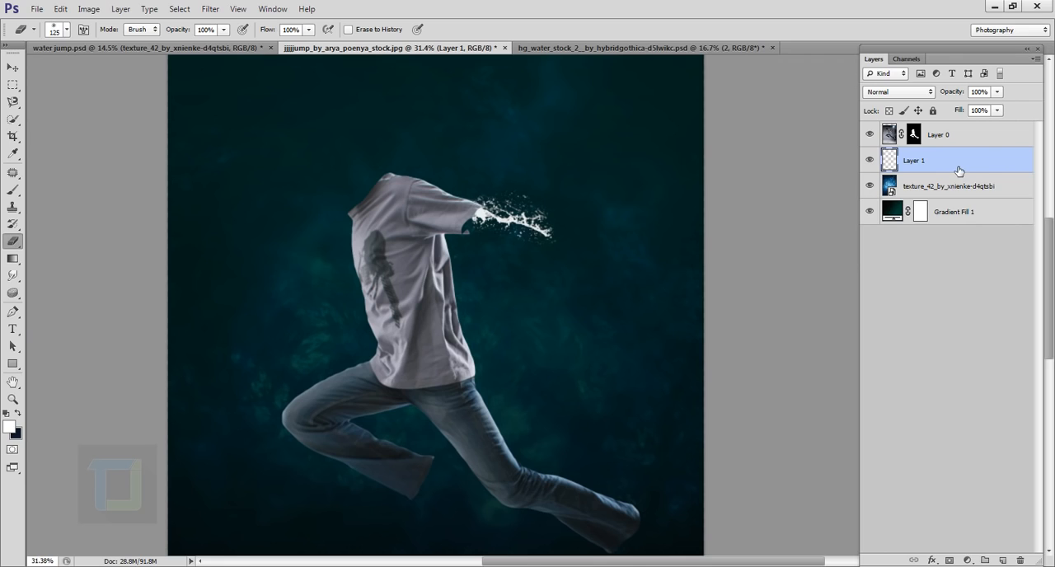
# - Duplicate the water splash on Layer 1 and flip the copy horizontally with Free Transform
pyautogui.hotkey('ctrl', 'j')
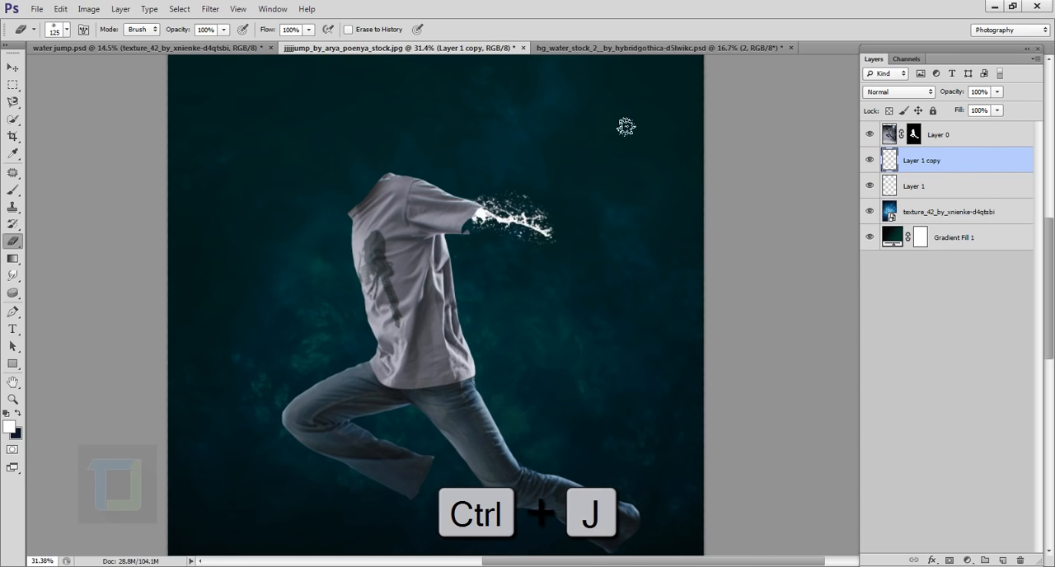
pyautogui.hotkey('ctrl', 't')
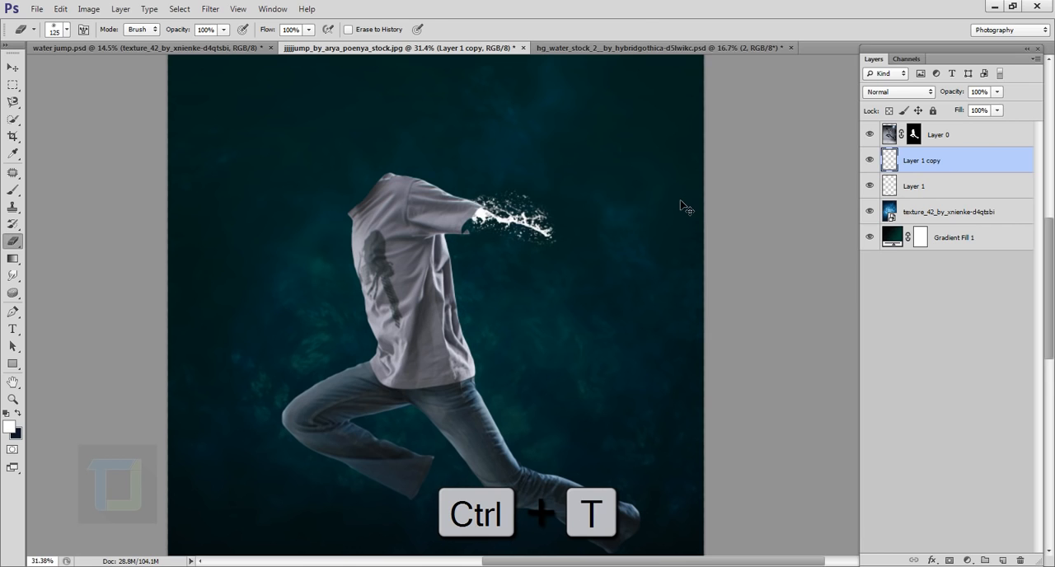
pyautogui.rightClick(551, 193)
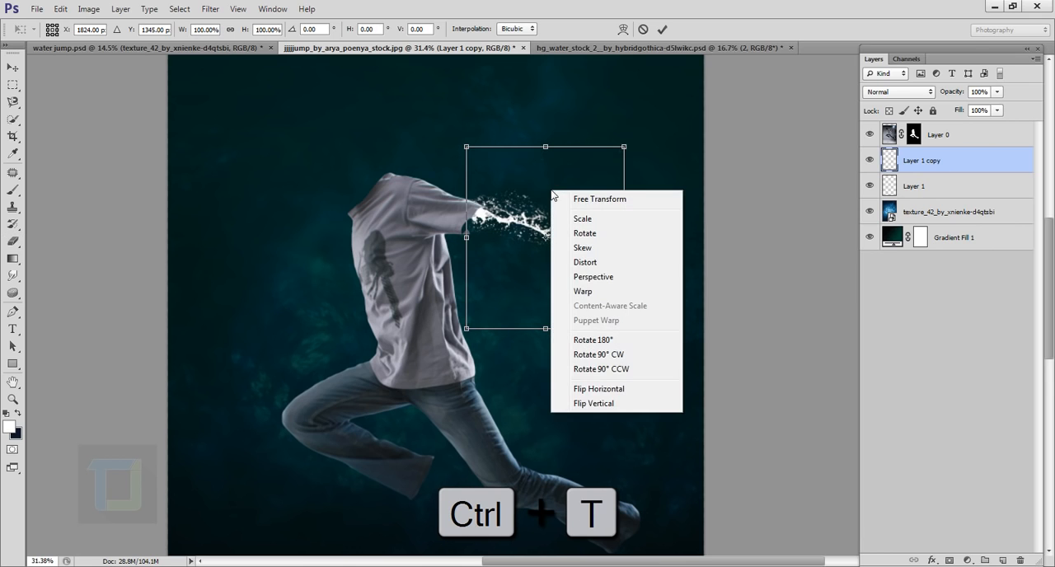
pyautogui.click(605, 389)
pyautogui.scroll(2, 624, 237)
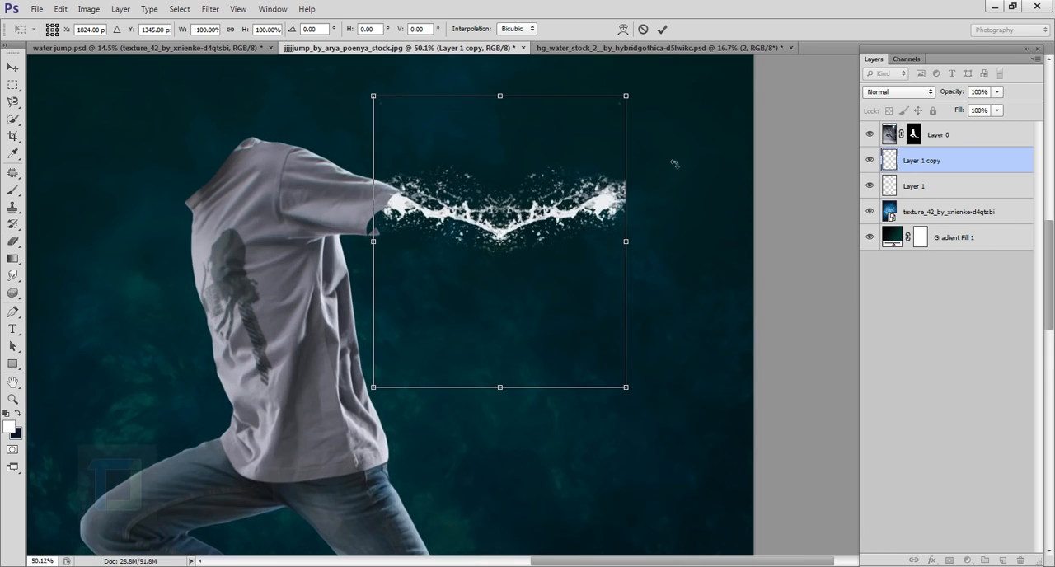
# - Rotate and position the flipped splash as a continuation of the first stream, extending the arm outward, and accept the transformation
pyautogui.moveTo(651, 74); pyautogui.dragTo(722, 264)
pyautogui.moveTo(590, 244); pyautogui.dragTo(563, 230)
pyautogui.moveTo(768, 251); pyautogui.dragTo(763, 171)
pyautogui.moveTo(575, 207); pyautogui.dragTo(572, 221)
pyautogui.moveTo(796, 159); pyautogui.dragTo(760, 137)
pyautogui.moveTo(538, 224); pyautogui.dragTo(528, 224)
pyautogui.click(662, 29)
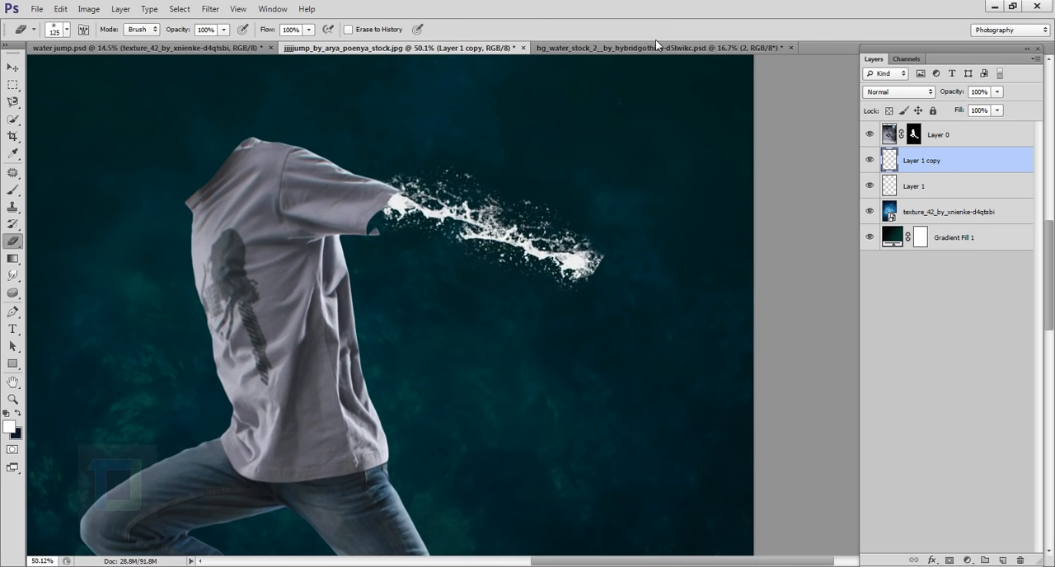
# - Erase the thick outer end of the duplicated splash on Layer 1 copy with the 125 px spatter eraser
pyautogui.scroll(5, 594, 261)
pyautogui.click(557, 258)
pyautogui.moveTo(611, 248); pyautogui.dragTo(584, 284)
pyautogui.click(543, 315)
pyautogui.scroll(-3, 538, 357)
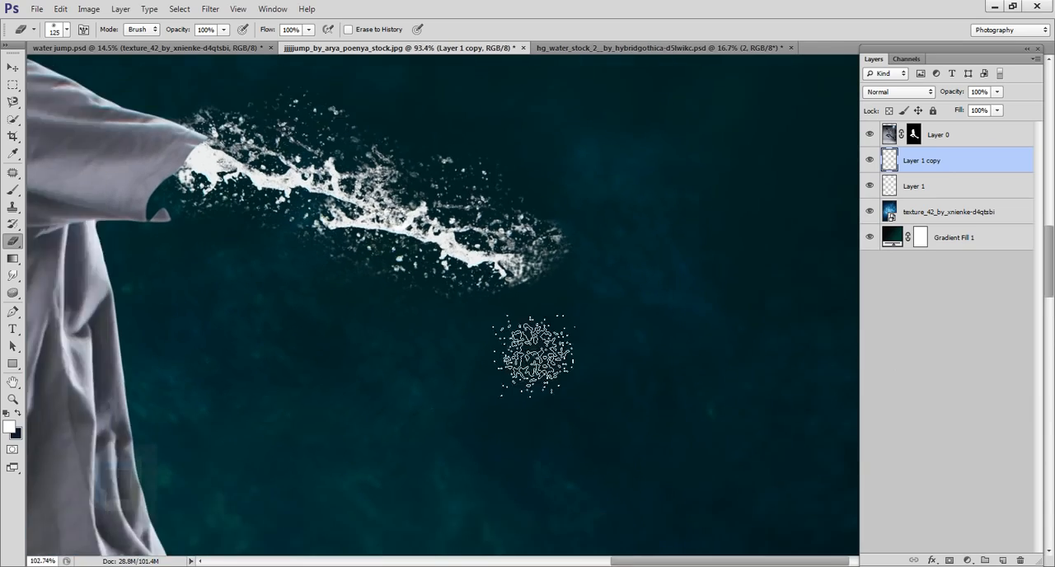
# - Enlarge the spatter eraser to 200 px and thin out the far end and lower droplets of the duplicated splash
pyautogui.scroll(2, 545, 358)
pyautogui.press(']')
pyautogui.press(']')
pyautogui.press(']')
pyautogui.click(553, 260)
pyautogui.click(388, 269)
pyautogui.scroll(-15, 531, 366)
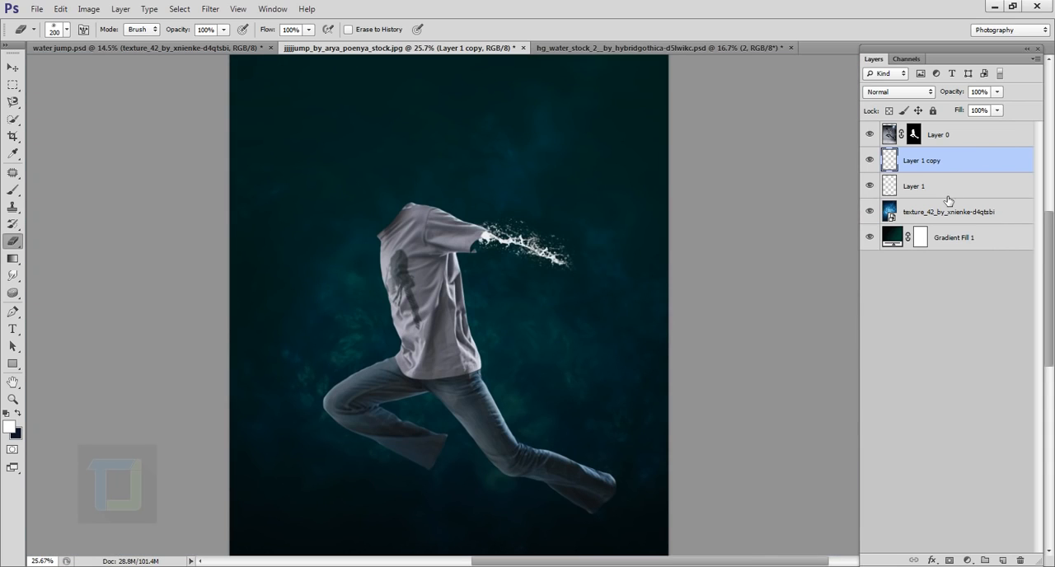
# - Merge Layer 1 and Layer 1 copy into one layer and toggle its visibility to check the water arm
pyautogui.keyDown('shift'); pyautogui.click(965, 189); pyautogui.keyUp('shift')
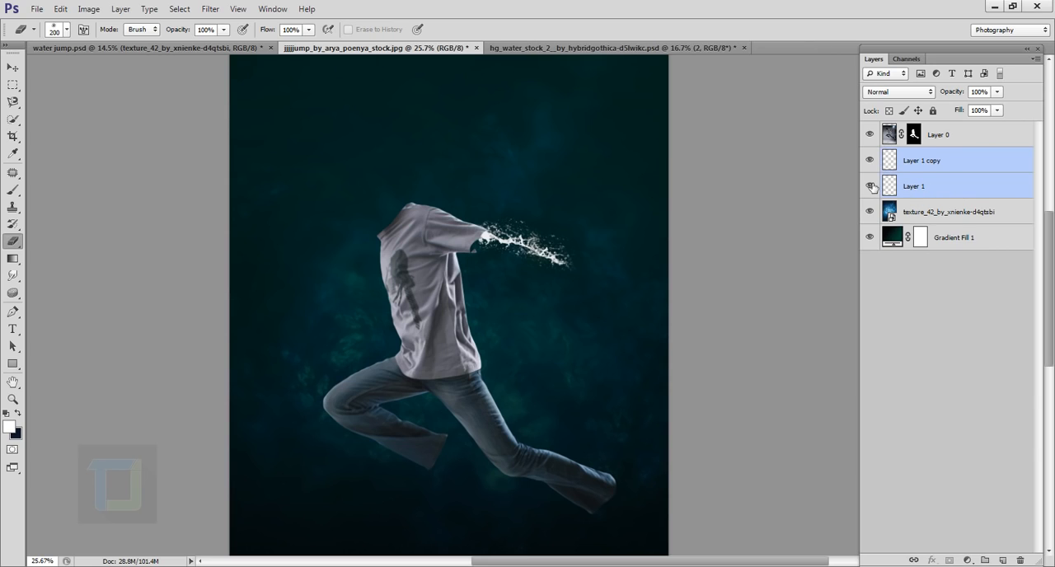
pyautogui.moveTo(872, 179); pyautogui.dragTo(872, 187)
pyautogui.hotkey('ctrl', 'e')
pyautogui.hotkey('ctrl', 'e')
pyautogui.click(876, 163)
pyautogui.click(876, 164)
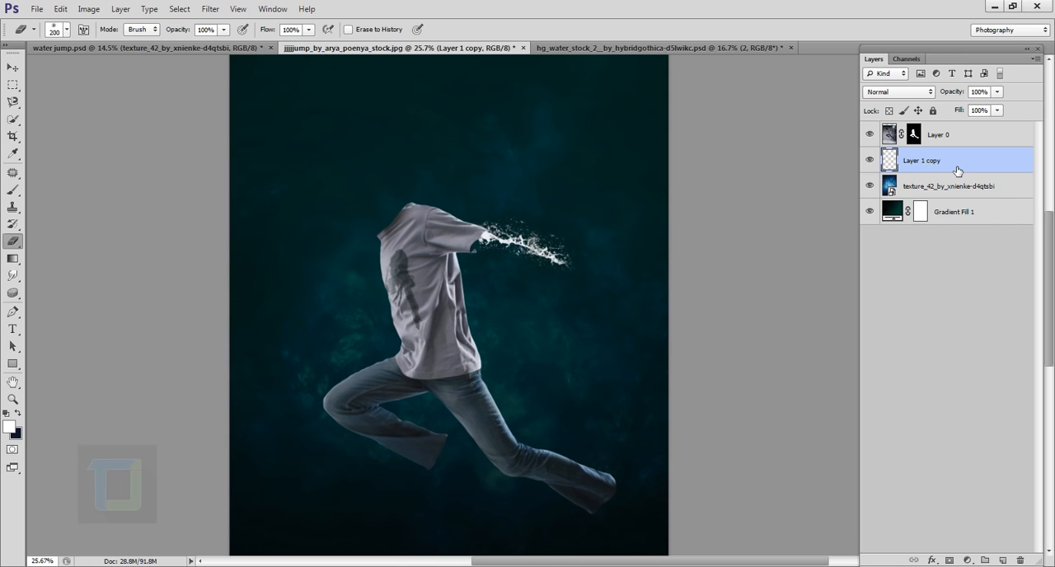
# - Duplicate the merged water arm, flip the copy vertically and rotate it to about -142.7 degrees
pyautogui.hotkey('ctrl', 'j')
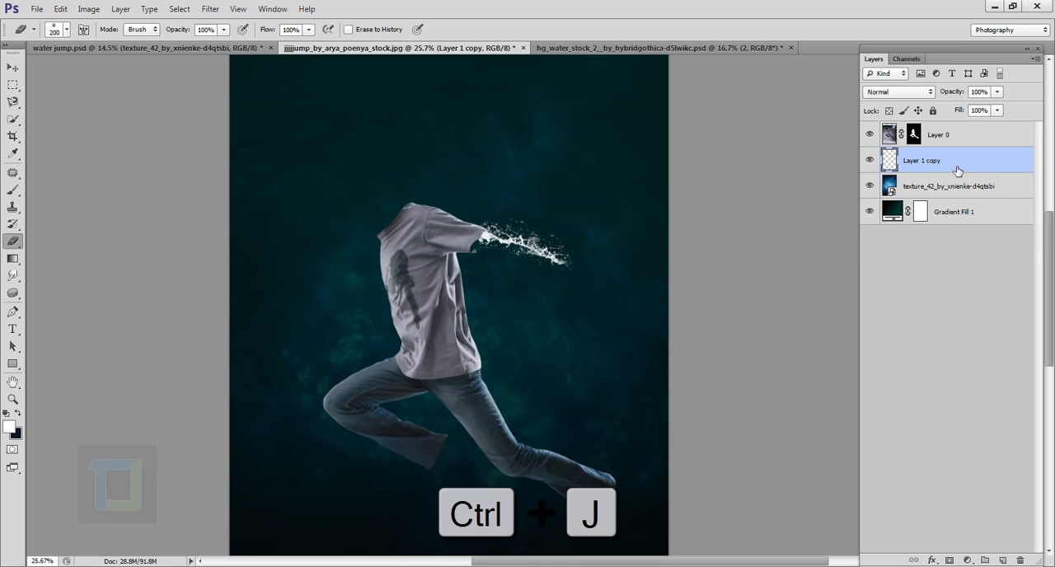
pyautogui.scroll(2, 632, 330)
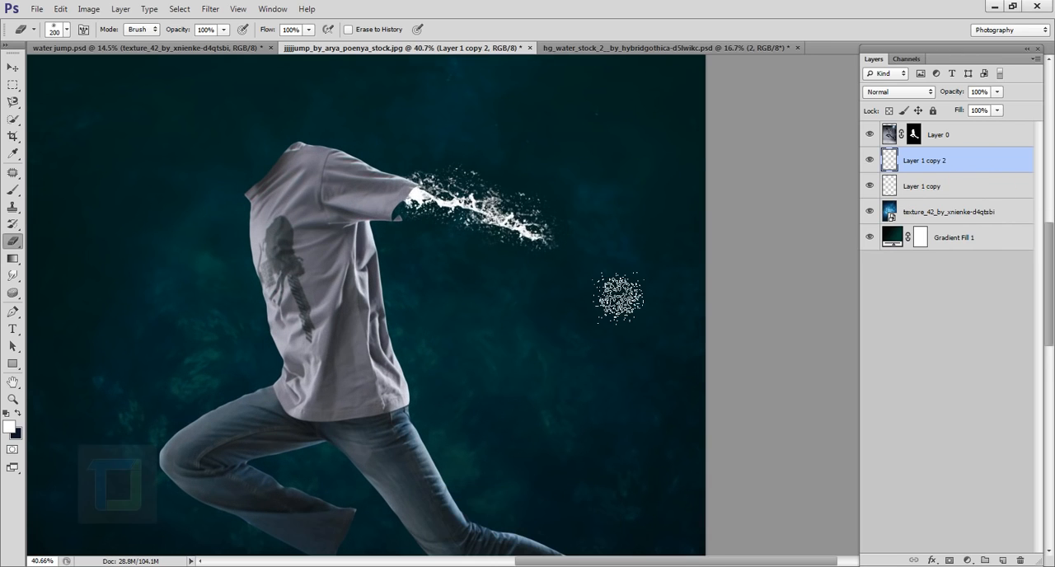
pyautogui.hotkey('ctrl', 't')
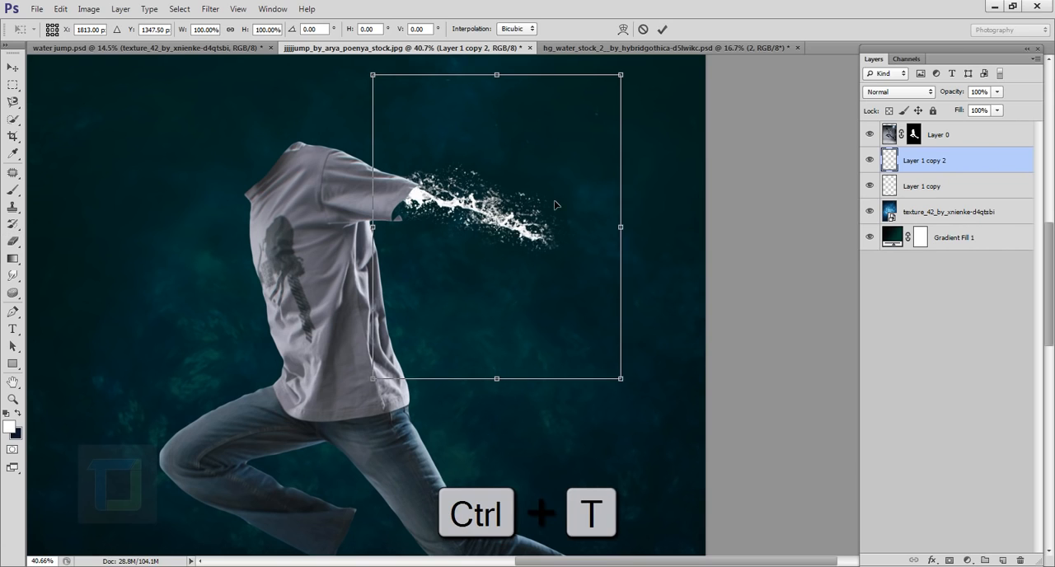
pyautogui.rightClick(555, 204)
pyautogui.click(602, 414)
pyautogui.moveTo(643, 400); pyautogui.dragTo(509, 426)
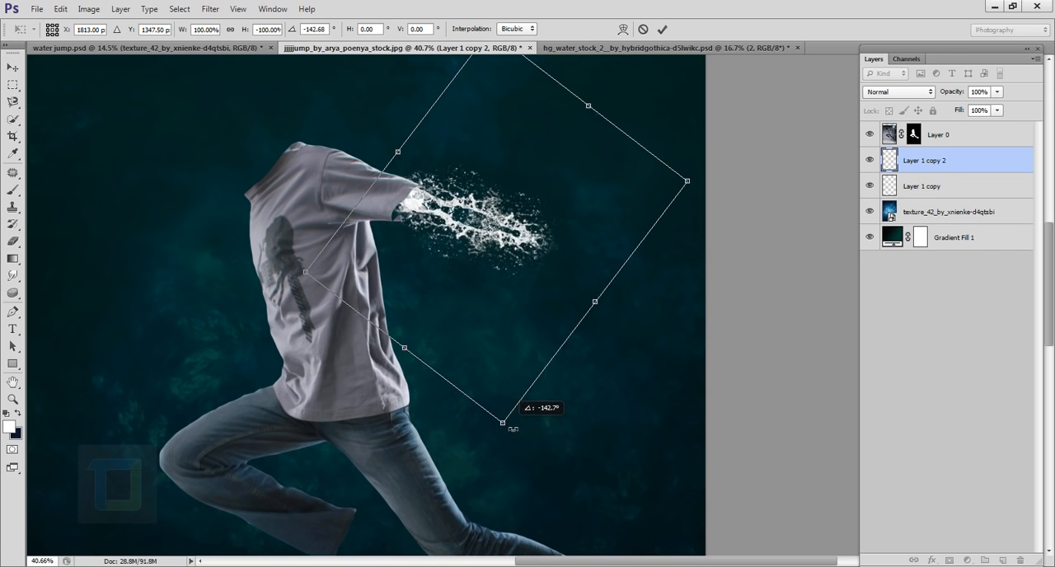
# - Position the flipped copy below the first stream at the sleeve's lower edge, fine-tune its angle and accept the transformation
pyautogui.moveTo(496, 283); pyautogui.dragTo(469, 270)
pyautogui.scroll(2, 451, 197)
pyautogui.scroll(3, 451, 196)
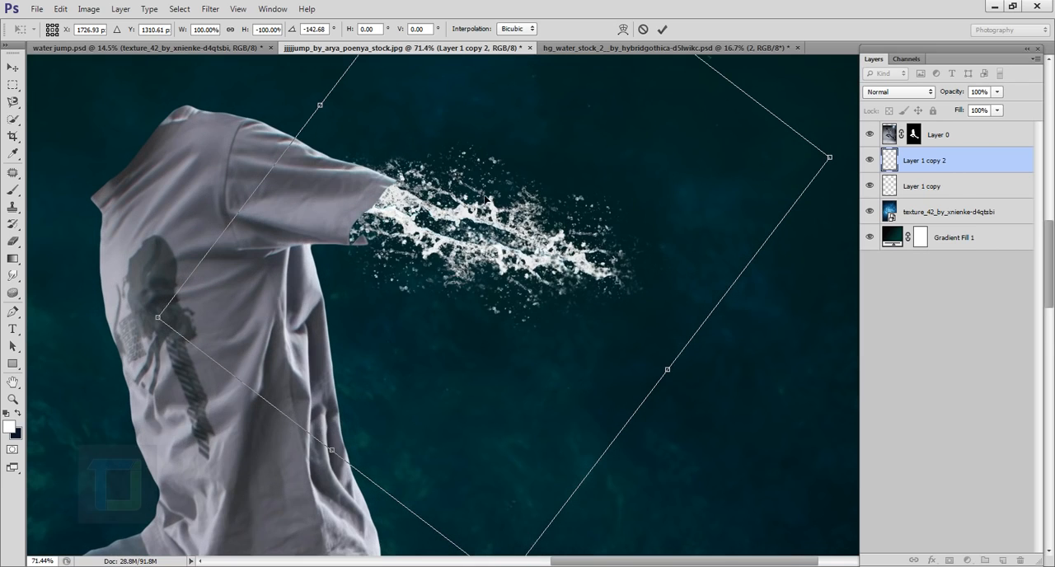
pyautogui.moveTo(522, 243); pyautogui.dragTo(517, 261)
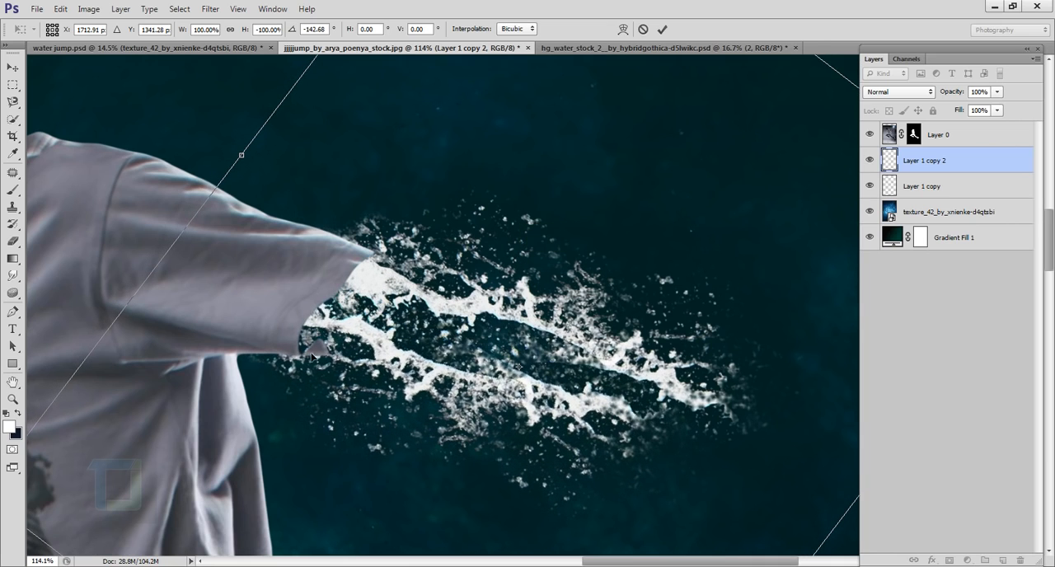
pyautogui.moveTo(498, 325); pyautogui.dragTo(486, 329)
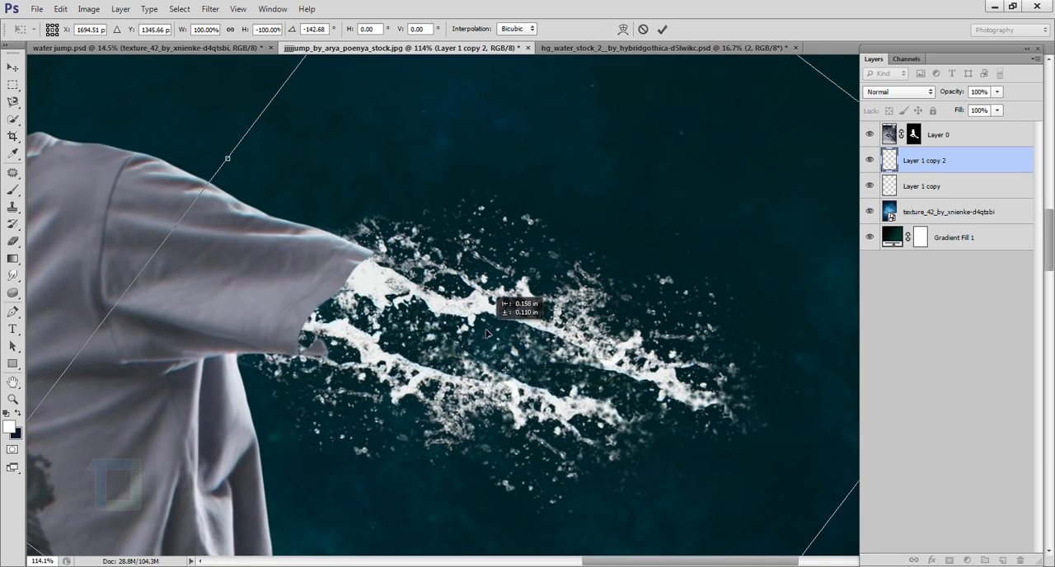
pyautogui.scroll(-6, 437, 259)
pyautogui.scroll(3, 493, 249)
pyautogui.moveTo(555, 281); pyautogui.dragTo(535, 322)
pyautogui.moveTo(660, 387); pyautogui.dragTo(660, 384)
pyautogui.moveTo(558, 301); pyautogui.dragTo(560, 295)
pyautogui.click(662, 30)
pyautogui.scroll(-8, 517, 230)
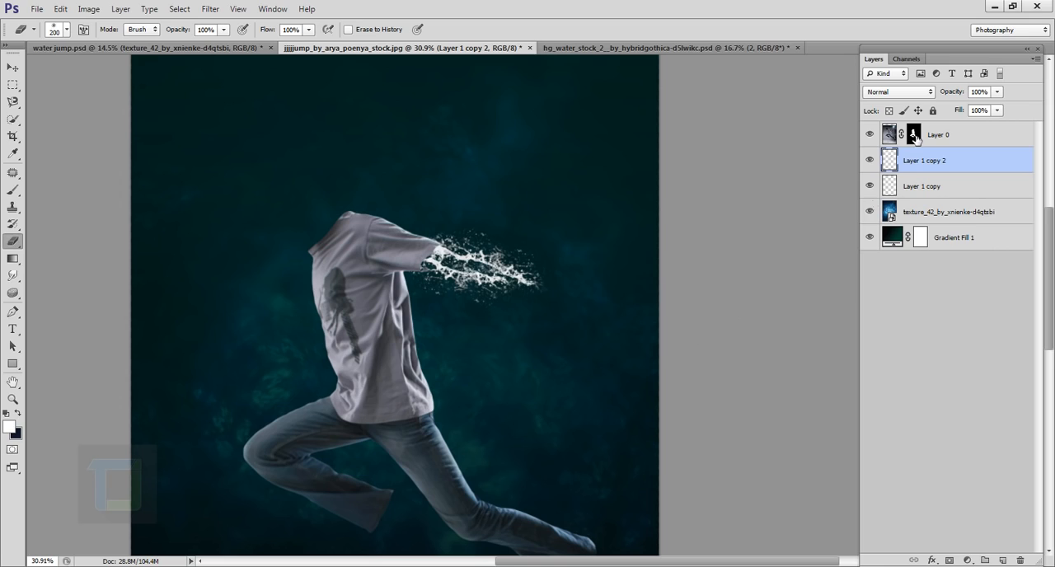
# - Merge Layer 1 copy and Layer 1 copy 2 into one layer, toggling visibility to check the two-stream arm
pyautogui.click(871, 160)
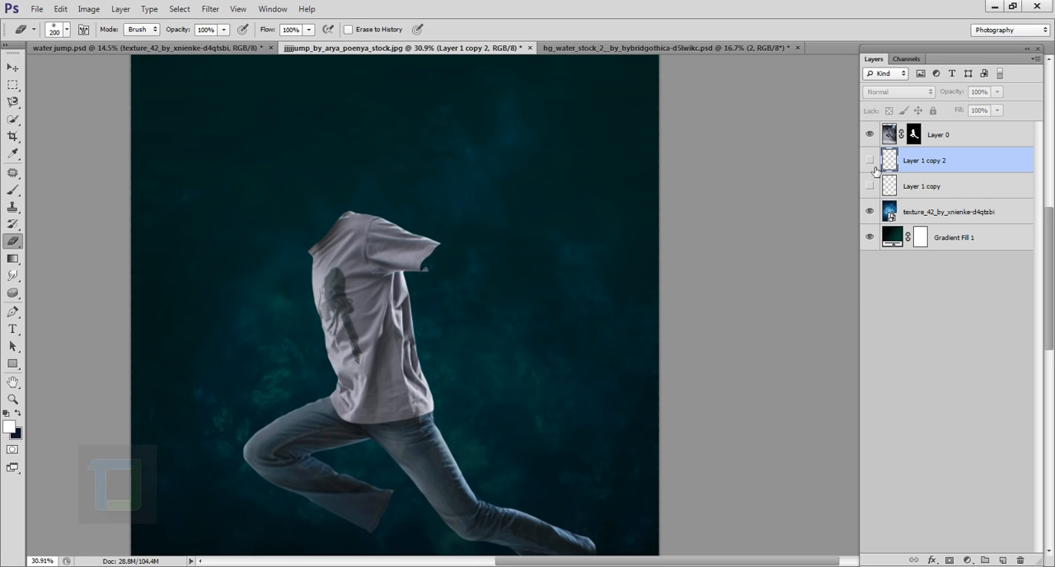
pyautogui.click(870, 185)
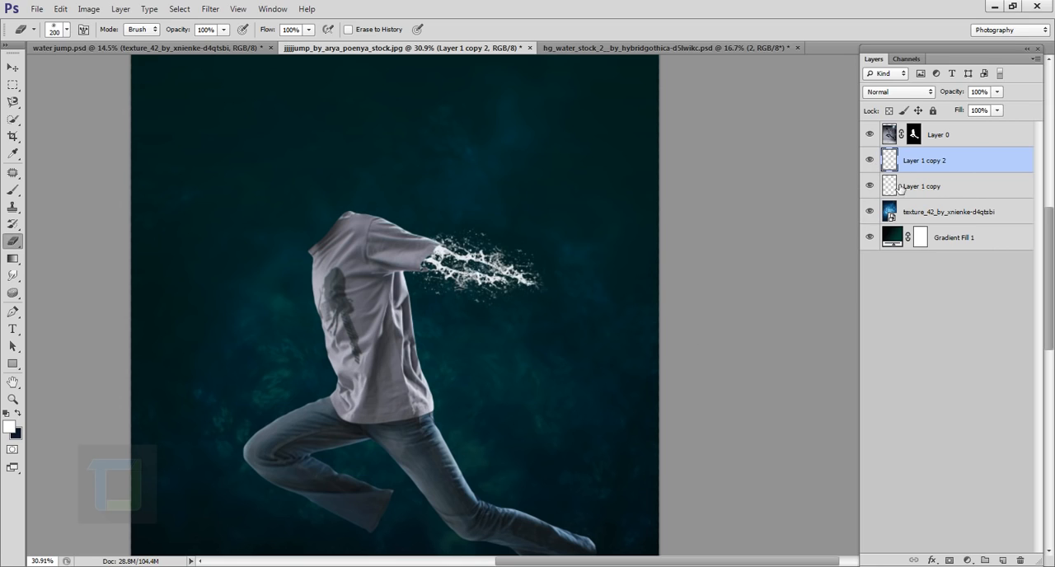
pyautogui.keyDown('ctrl'); pyautogui.click(959, 188); pyautogui.keyUp('ctrl')
pyautogui.hotkey('ctrl', 'e')
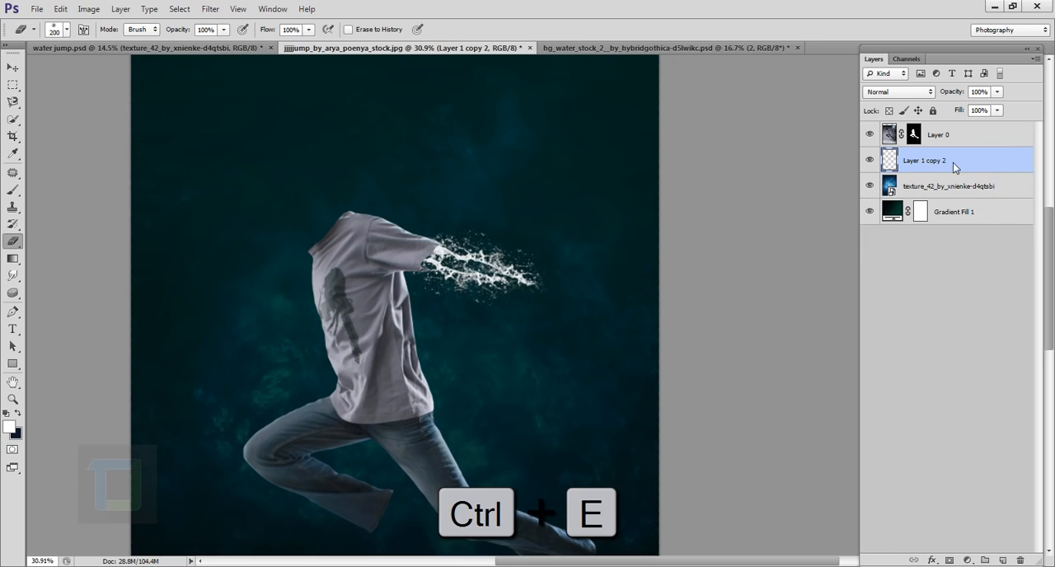
pyautogui.click(872, 162)
pyautogui.click(872, 161)
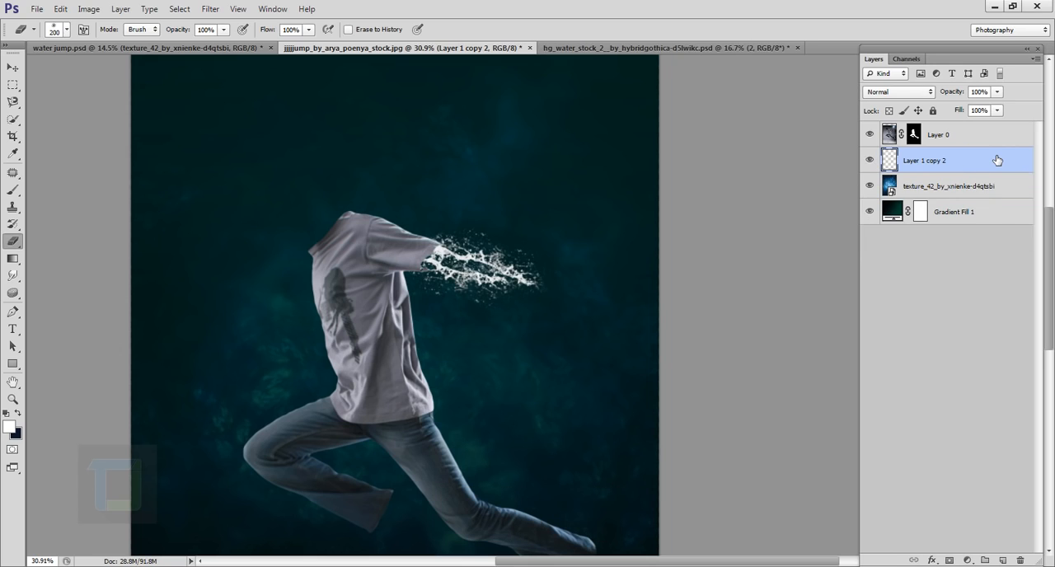
# - Duplicate the merged water arm and move the copy below the first arm, beside the shirt's front edge
pyautogui.hotkey('ctrl', 'j')
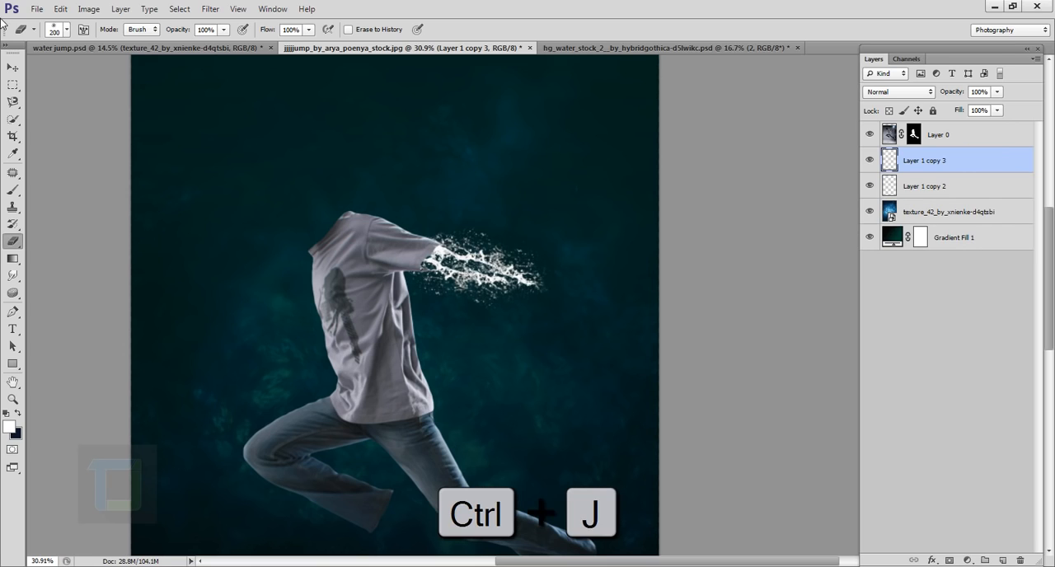
pyautogui.click(12, 67)
pyautogui.moveTo(458, 282); pyautogui.dragTo(475, 331)
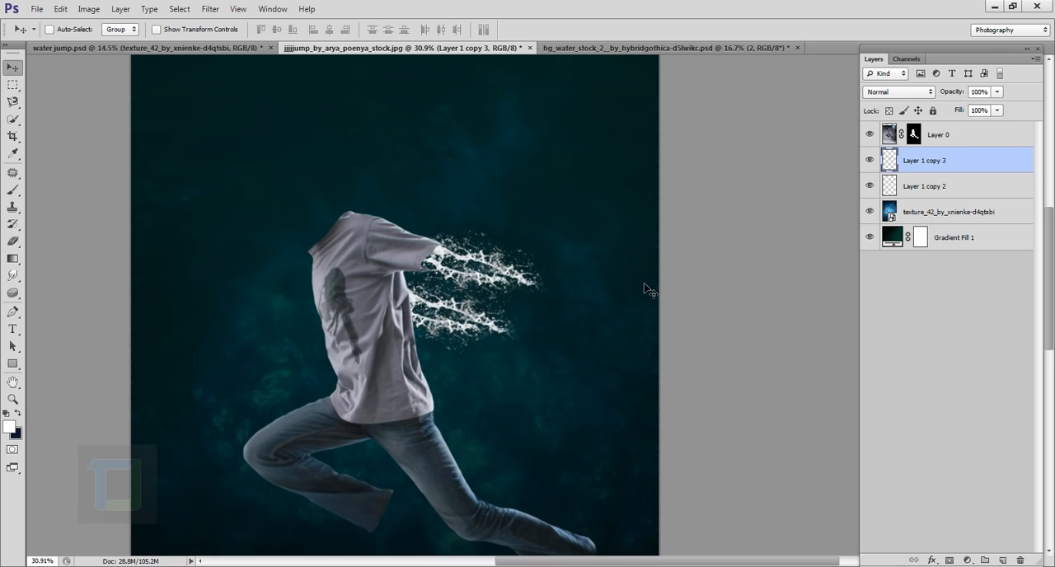
# - Lower the density of Layer 0's mask to 68% to reveal the original model's arms as a guide
pyautogui.click(913, 135)
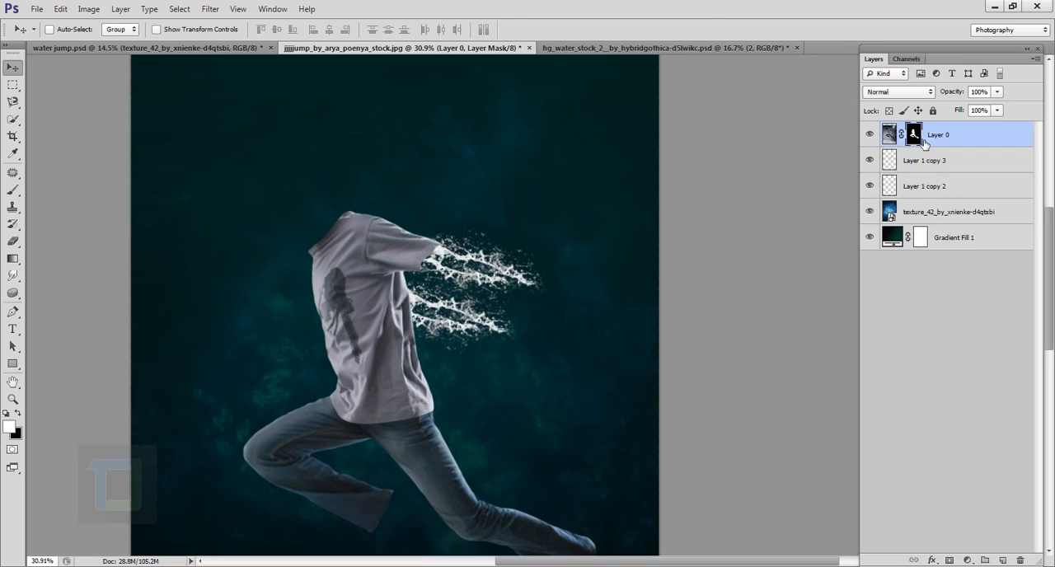
pyautogui.doubleClick(918, 136)
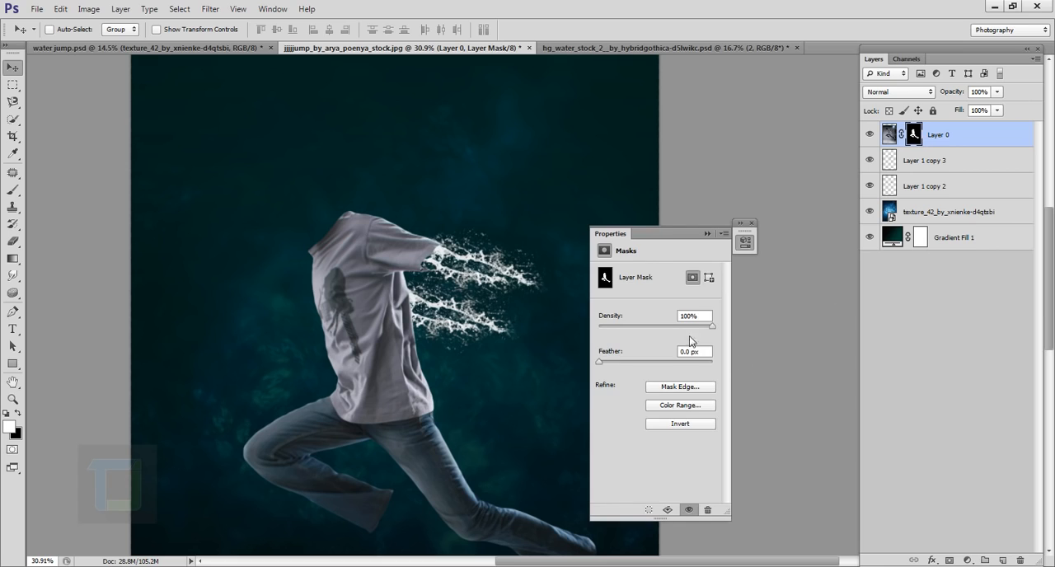
pyautogui.moveTo(712, 328); pyautogui.dragTo(678, 328)
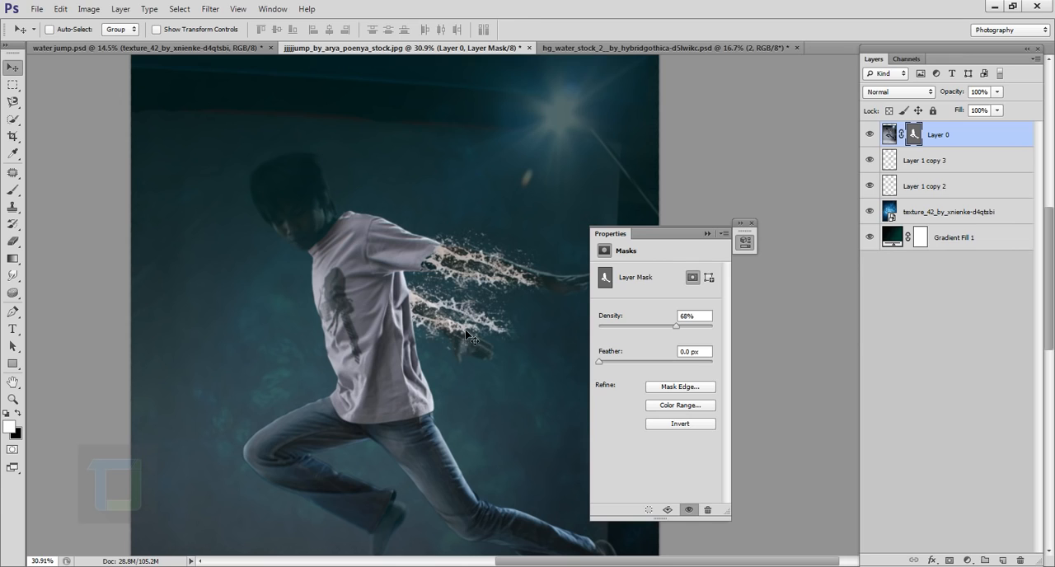
# - Rotate Layer 1 copy 3 about 12° clockwise, align it over the model's lower forearm and accept the transformation
pyautogui.click(930, 189)
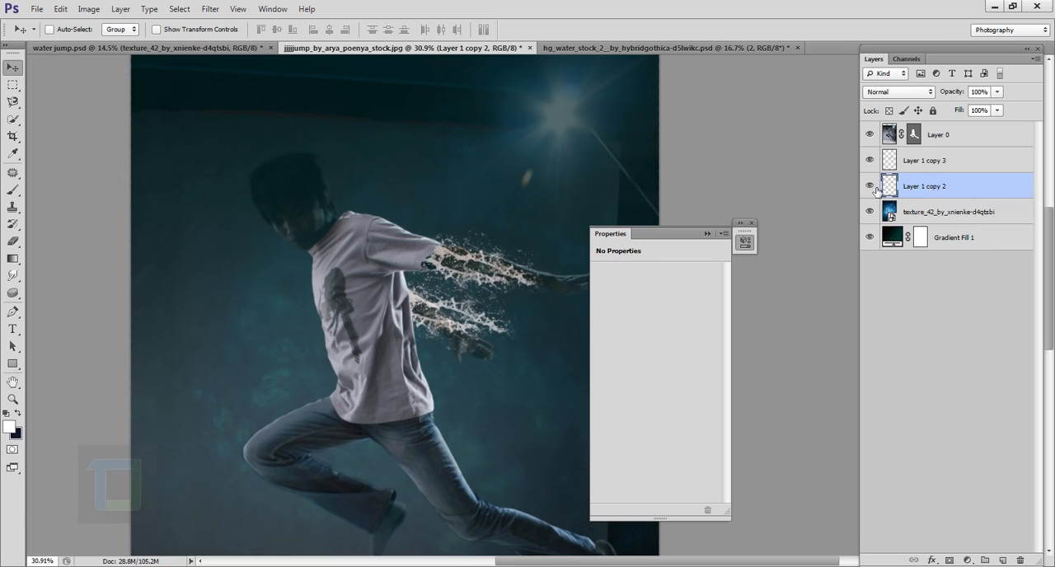
pyautogui.click(931, 165)
pyautogui.click(870, 160)
pyautogui.hotkey('ctrl', 't')
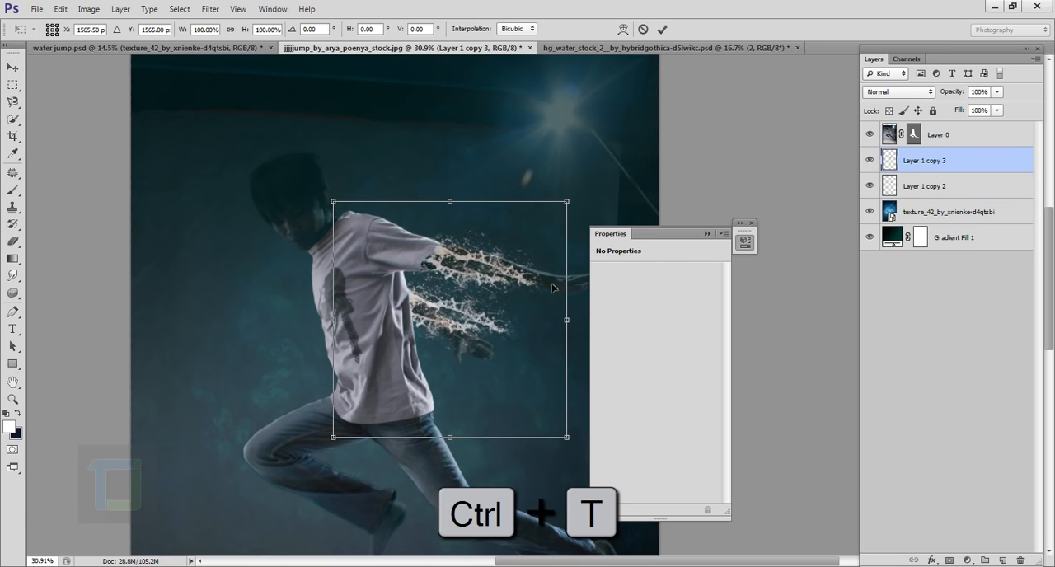
pyautogui.moveTo(602, 193); pyautogui.dragTo(614, 230)
pyautogui.moveTo(503, 294); pyautogui.dragTo(491, 296)
pyautogui.moveTo(579, 205); pyautogui.dragTo(580, 208)
pyautogui.moveTo(519, 263); pyautogui.dragTo(518, 261)
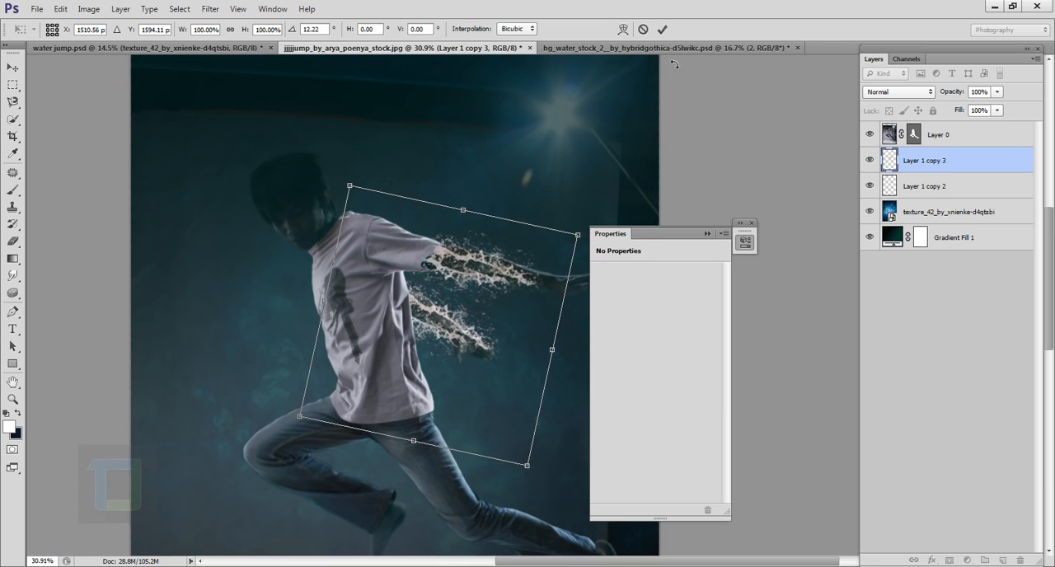
pyautogui.click(662, 29)
# - Restore the density of Layer 0's mask to 100% to hide the original model and close the mask properties
pyautogui.click(915, 134)
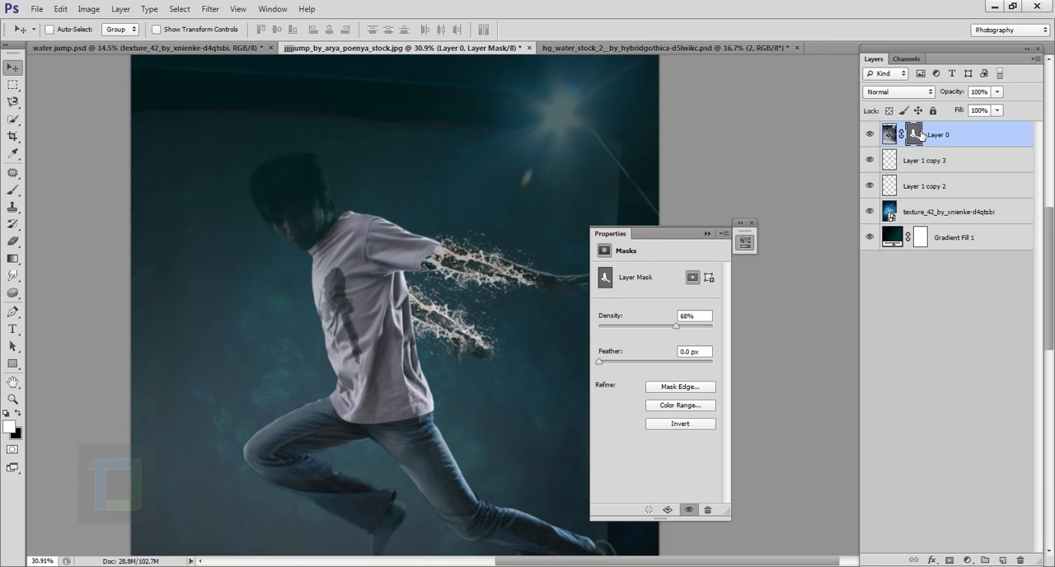
pyautogui.moveTo(676, 328); pyautogui.dragTo(740, 328)
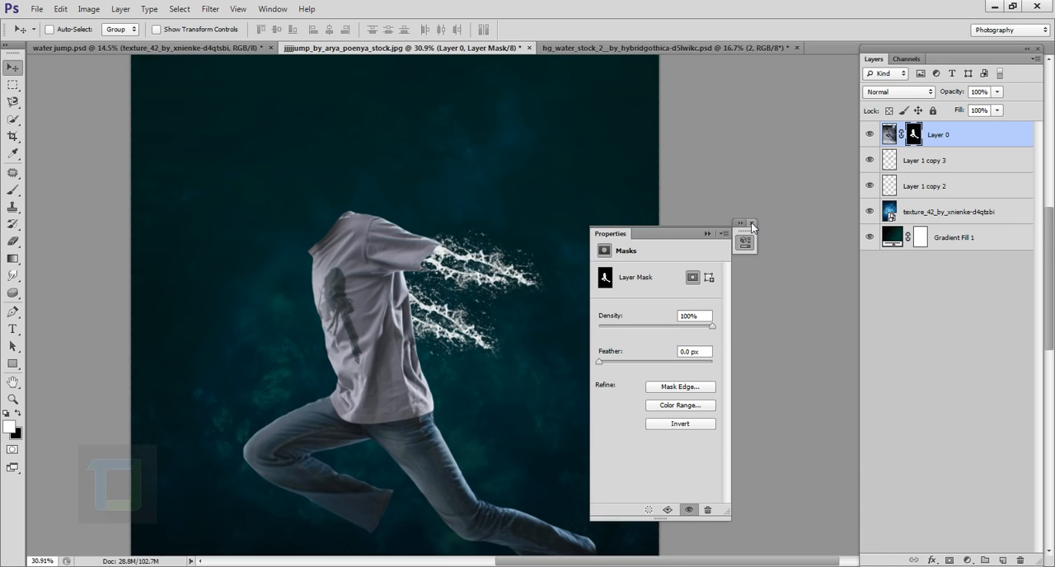
pyautogui.click(751, 224)
# - Erase unwanted splash areas around the lower water arm on Layer 1 copy 3 with a 200 px eraser
pyautogui.scroll(11, 535, 357)
pyautogui.click(12, 241)
pyautogui.click(924, 161)
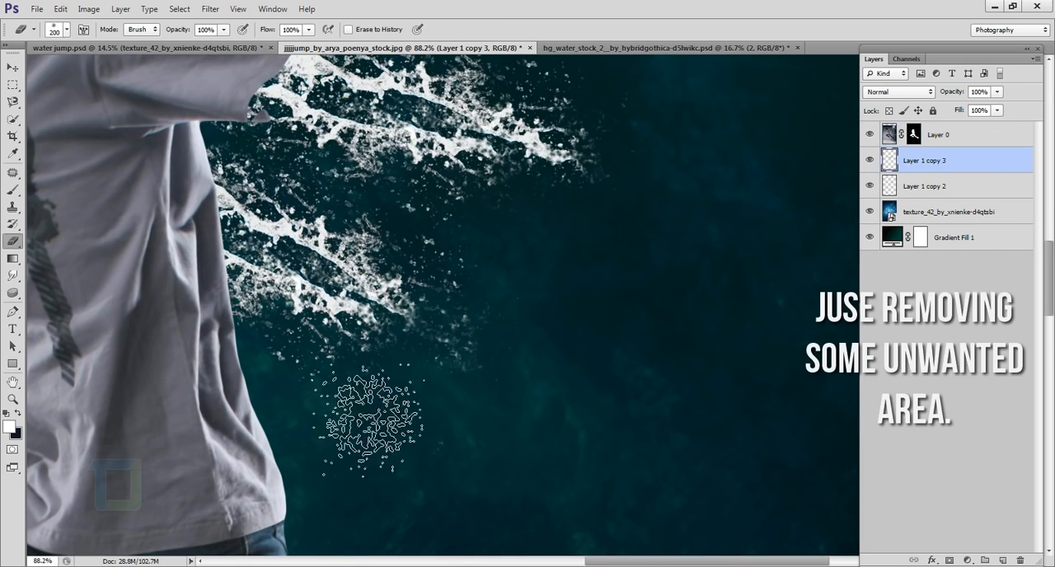
pyautogui.scroll(-4, 514, 420)
pyautogui.scroll(-10, 655, 359)
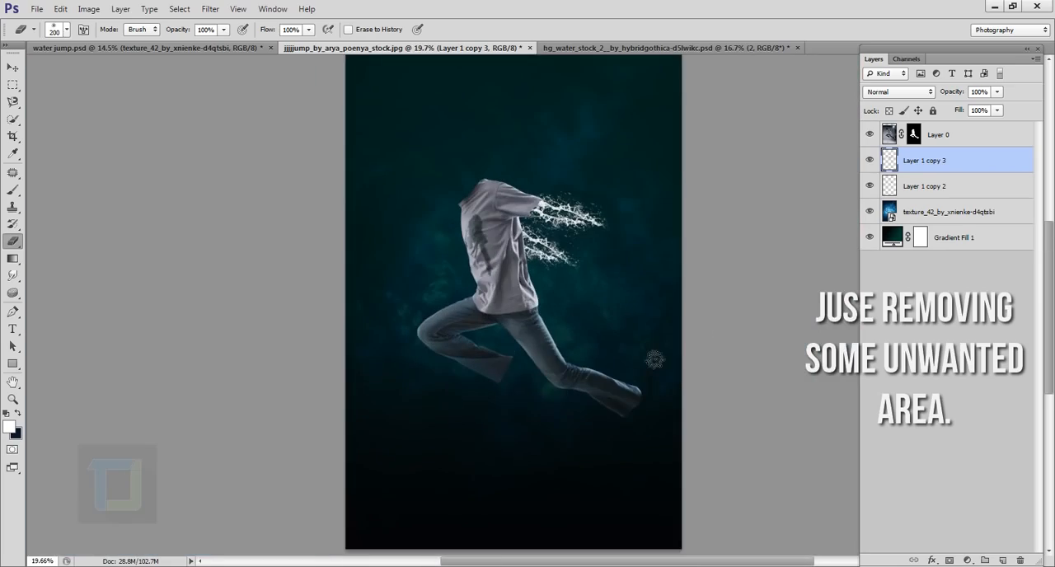
pyautogui.scroll(18, 561, 245)
pyautogui.moveTo(616, 248); pyautogui.dragTo(711, 372)
pyautogui.scroll(-17, 577, 245)
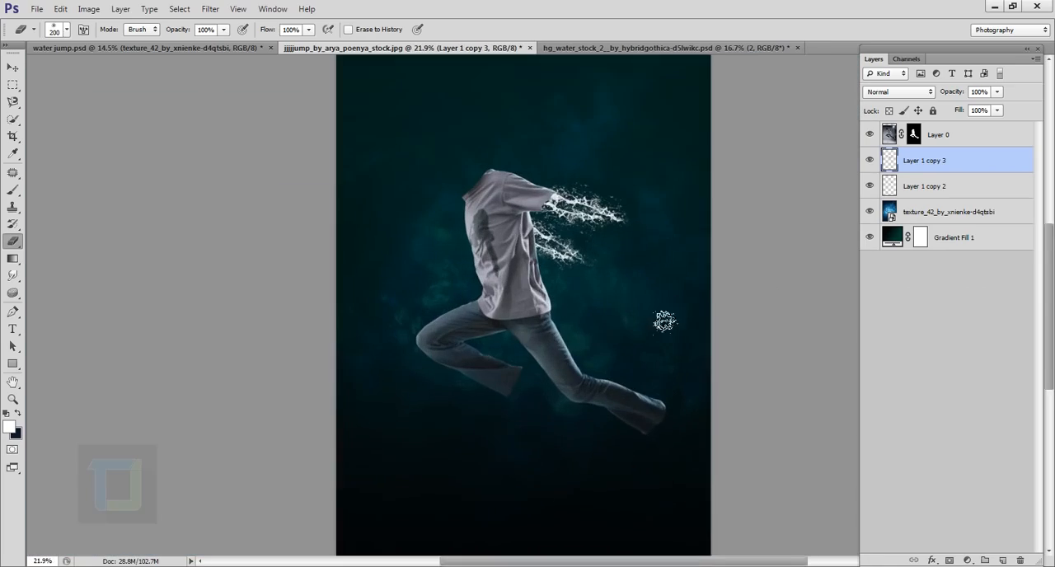
pyautogui.scroll(1, 608, 343)
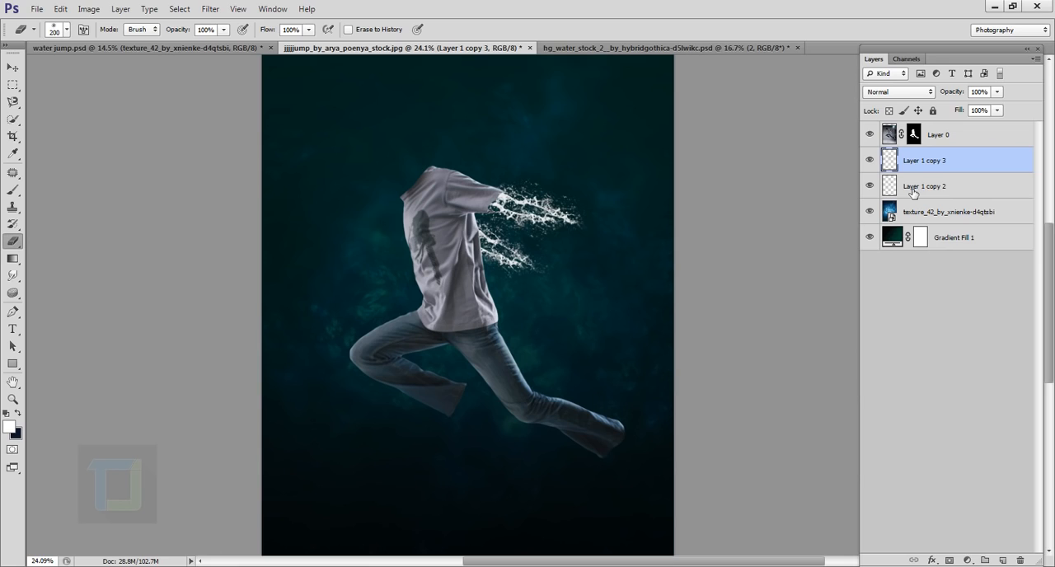
# - Rename the two water arm layers hand 1 and hand 2, and add a new layer named face above them
pyautogui.doubleClick(925, 192)
pyautogui.write('hand 1')
pyautogui.press('Return')
pyautogui.write('nd 2')
pyautogui.press('Return')
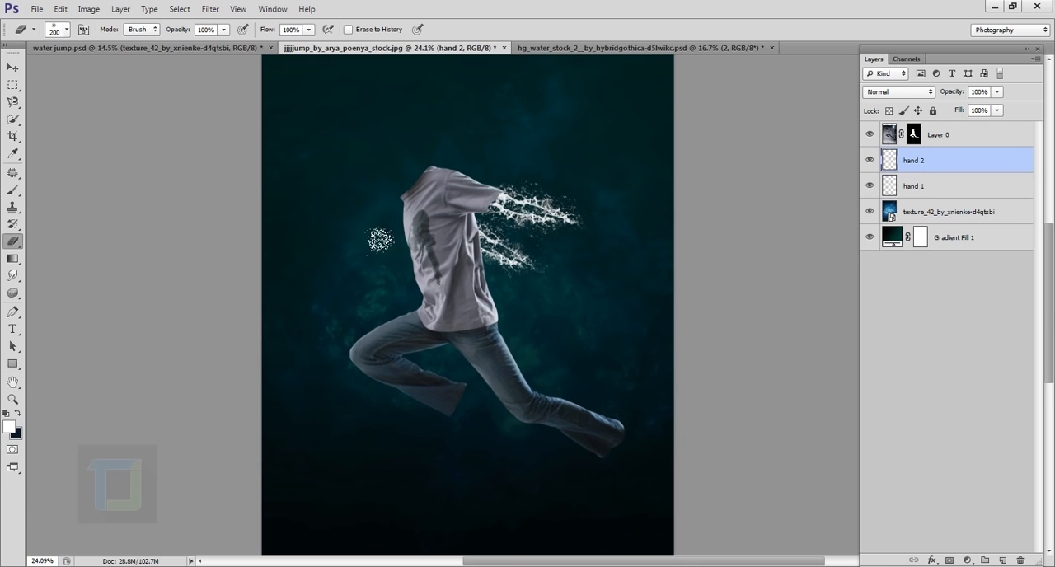
pyautogui.click(1004, 561)
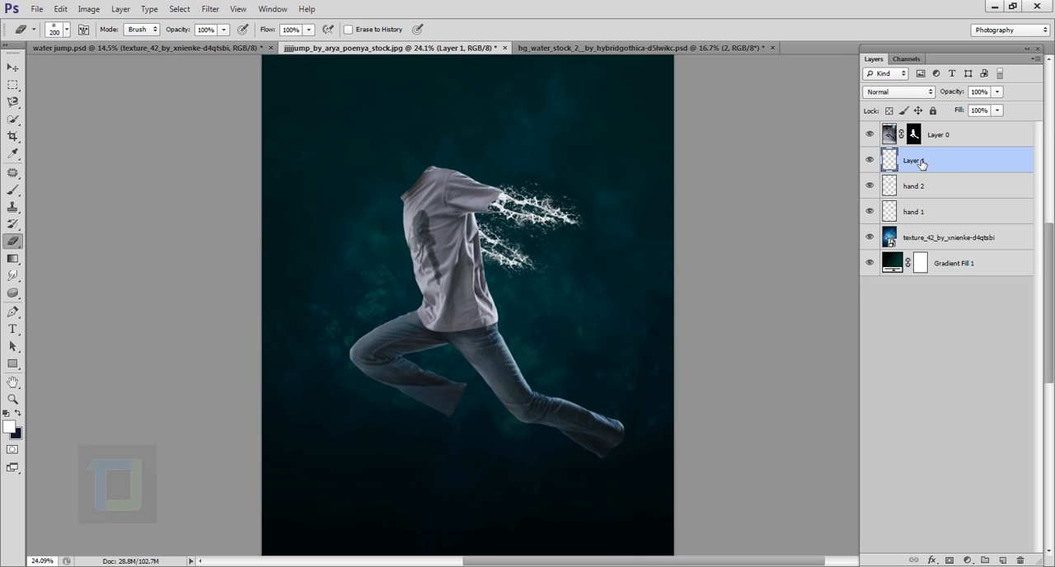
pyautogui.press('Return')
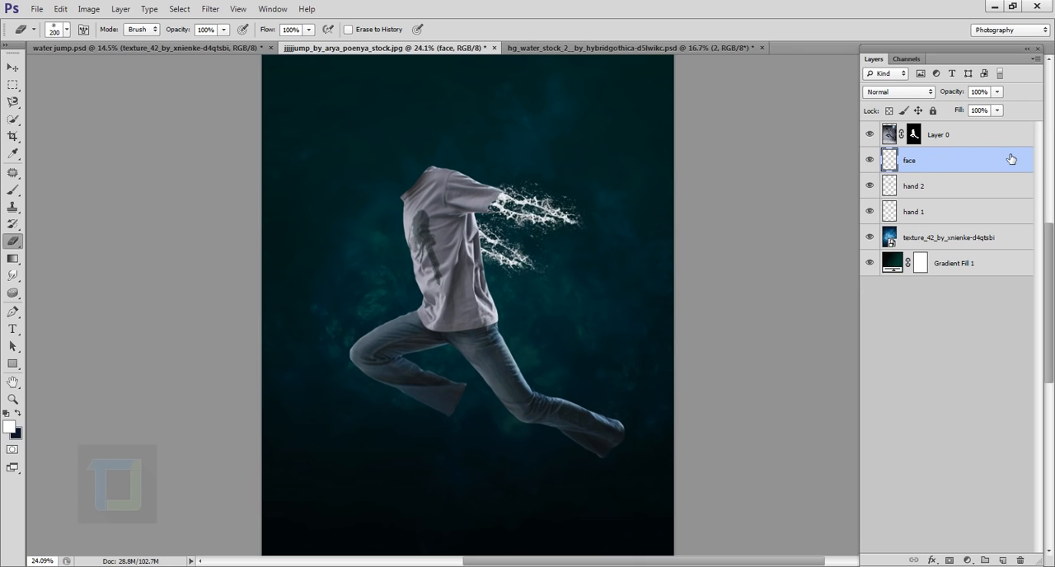
# - Stamp a white splash with the 1800 px water brush at the shirt's collar on the face layer, comparing before and after
pyautogui.click(9, 192)
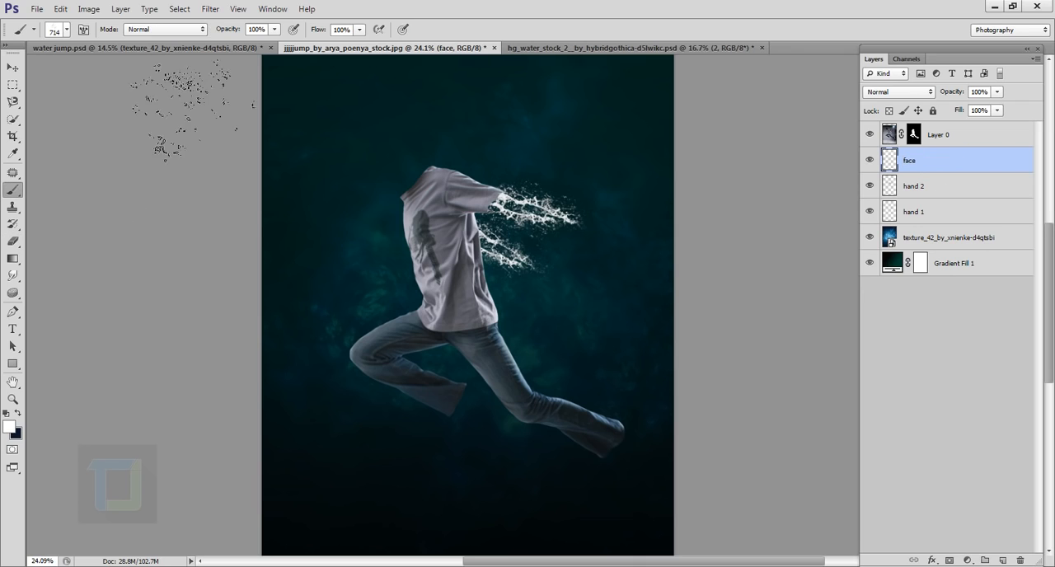
pyautogui.click(68, 30)
pyautogui.moveTo(273, 206); pyautogui.dragTo(273, 363)
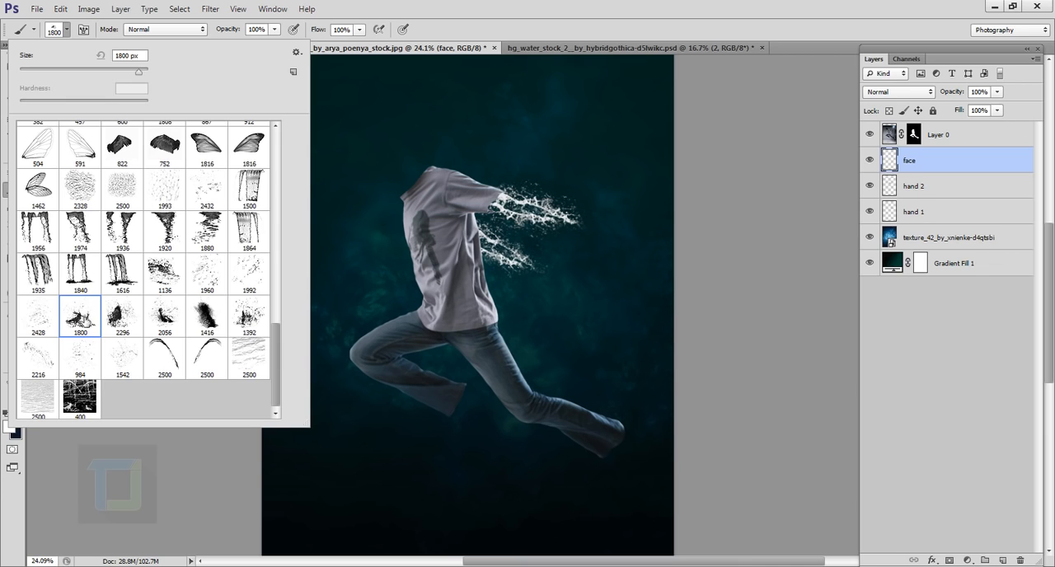
pyautogui.click(950, 164)
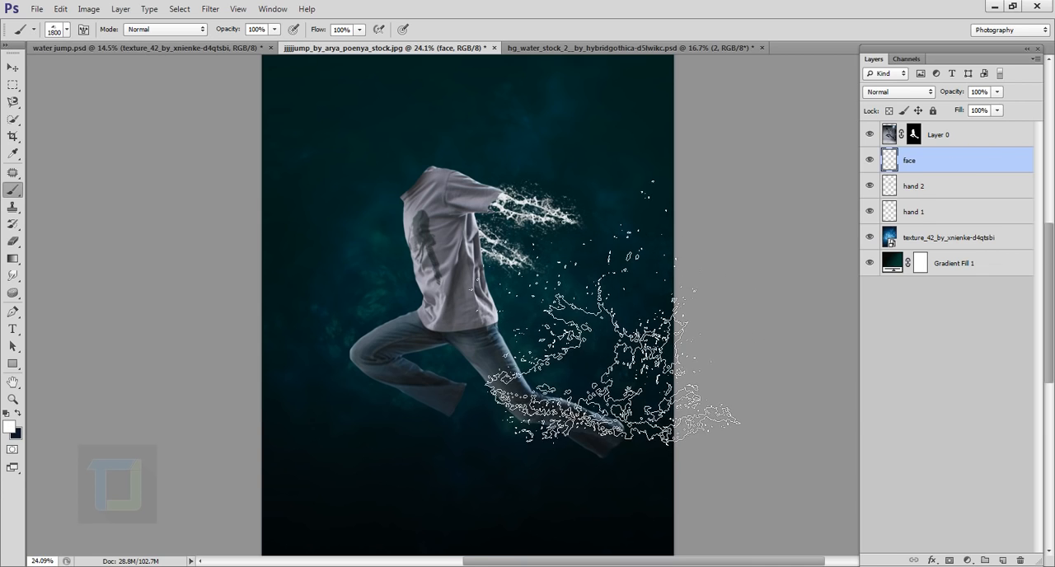
pyautogui.scroll(5, 456, 165)
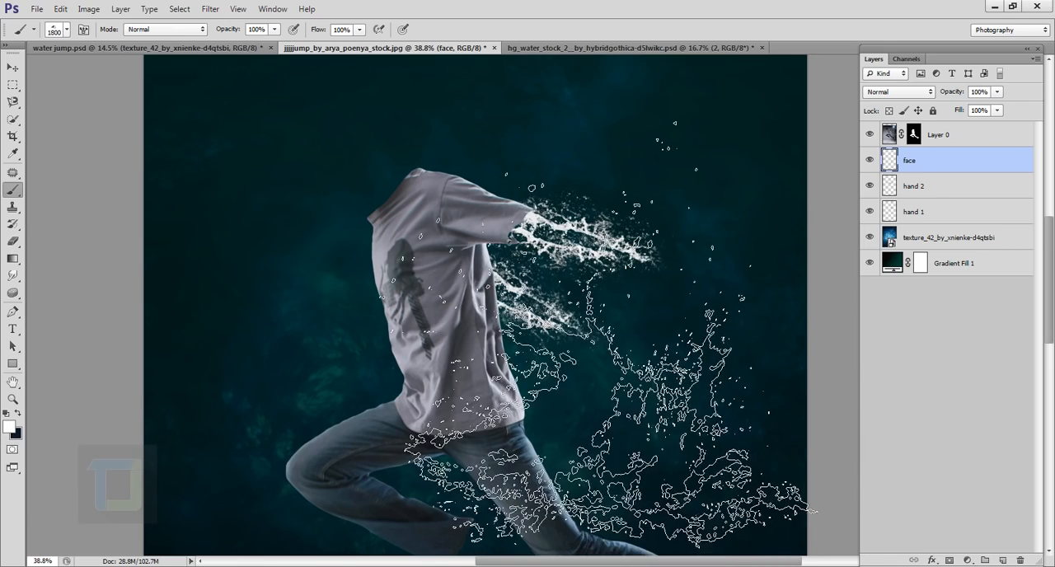
pyautogui.scroll(1, 643, 412)
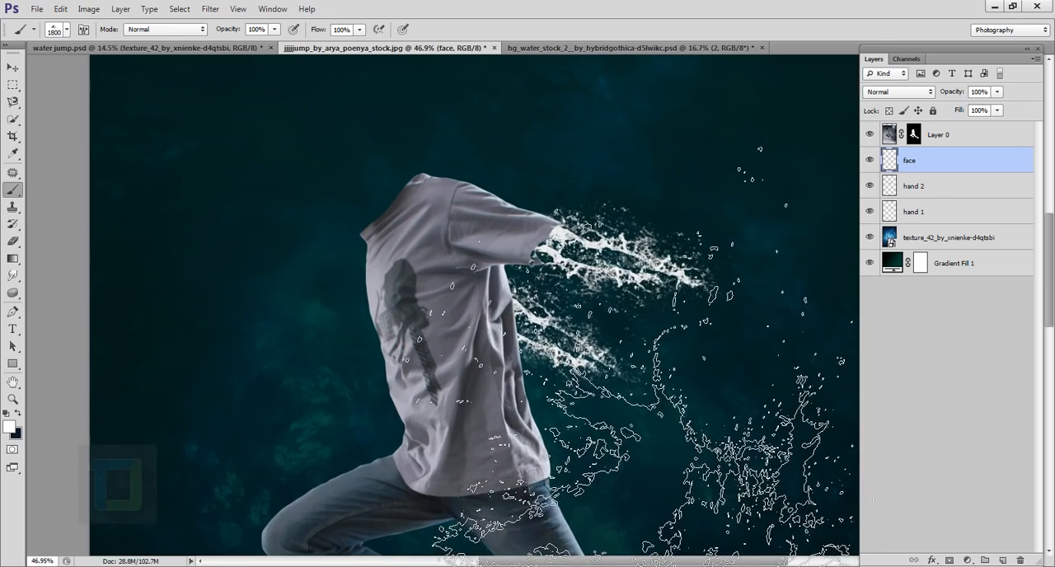
pyautogui.scroll(1, 660, 429)
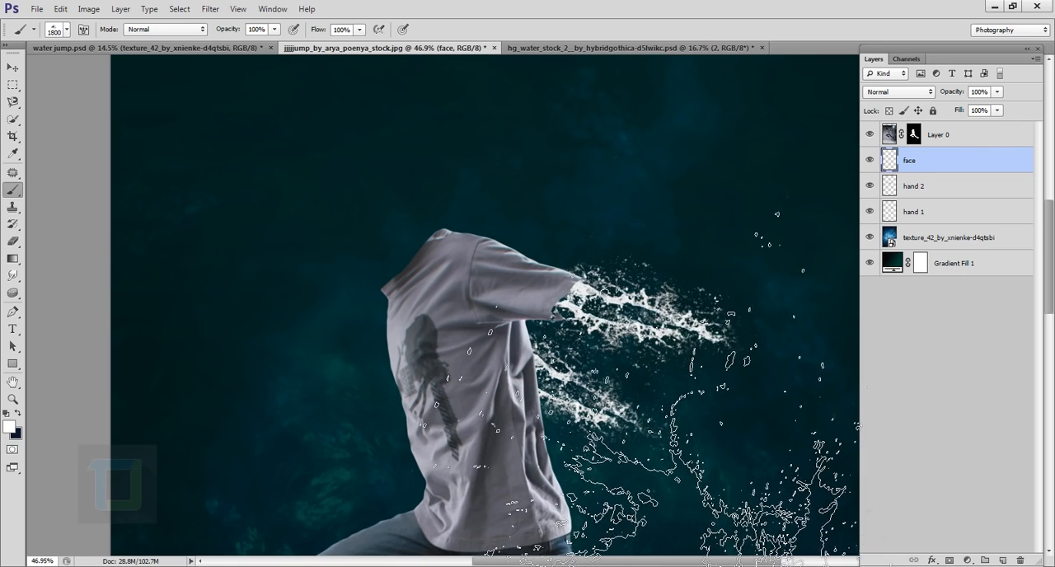
pyautogui.click(422, 223)
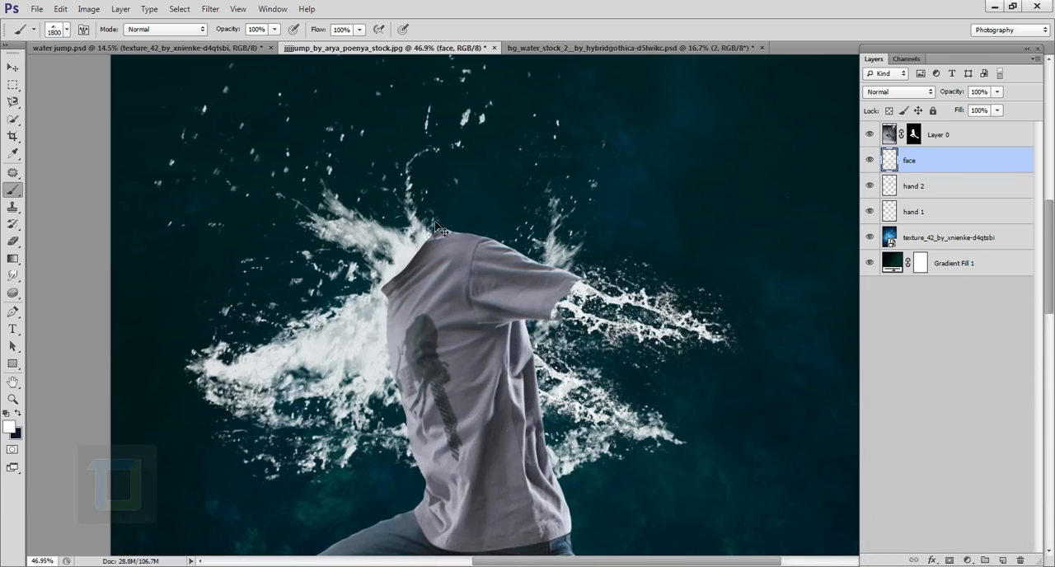
pyautogui.hotkey('ctrl', 'z')
pyautogui.hotkey('ctrl', 'z')
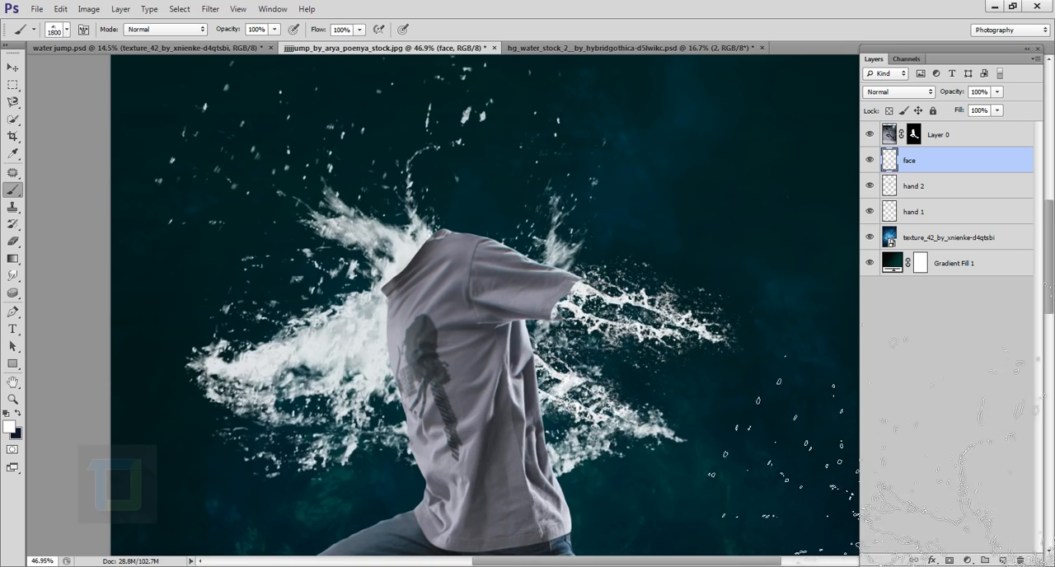
pyautogui.hotkey('ctrl', 'z')
pyautogui.hotkey('ctrl', 'z')
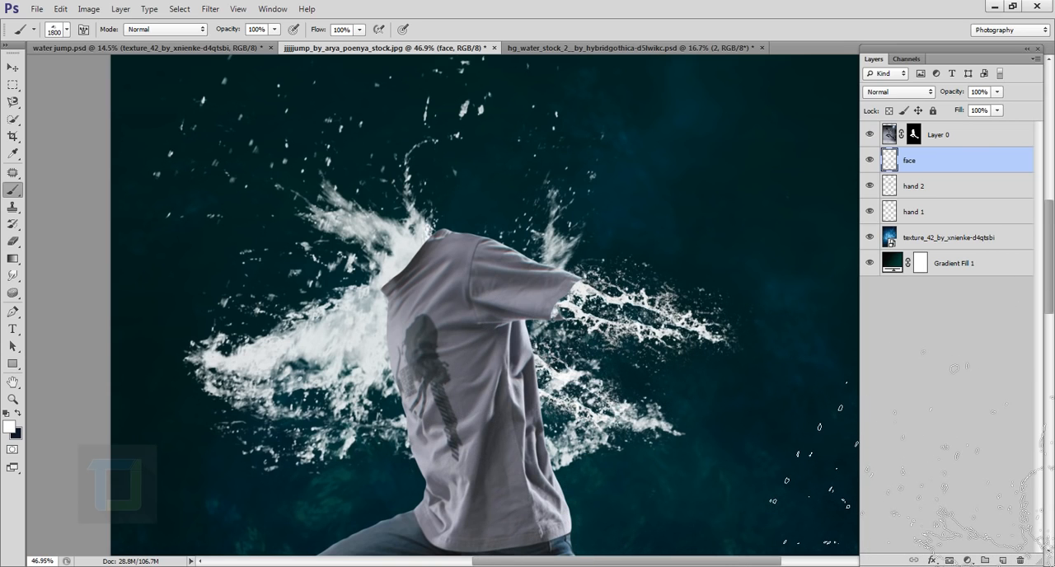
# - Erase the splash parts below the collar and beside the shirt's front with the eraser enlarged to 400 px
pyautogui.scroll(-2, 776, 238)
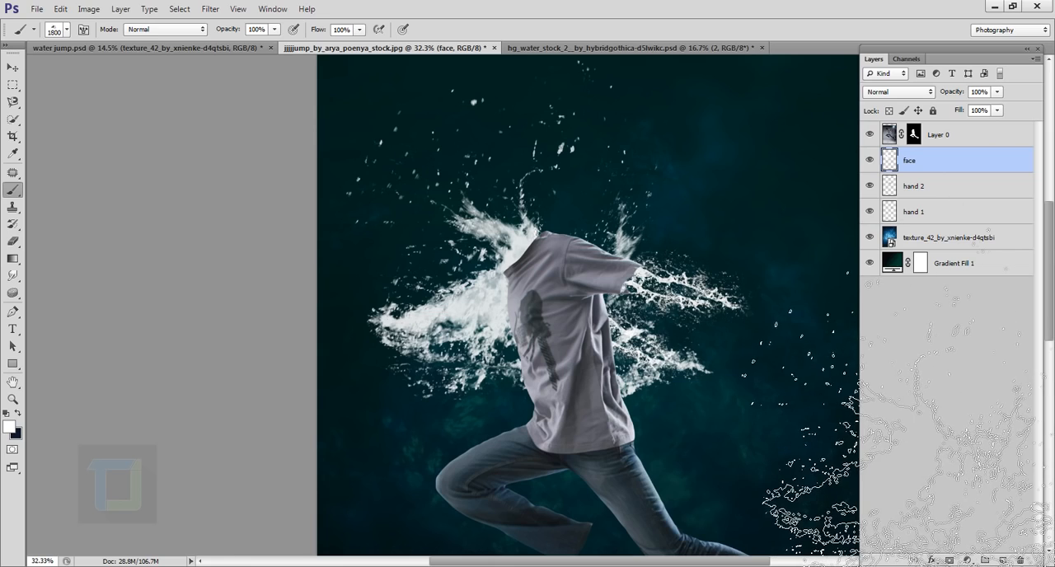
pyautogui.click(13, 241)
pyautogui.scroll(2, 494, 396)
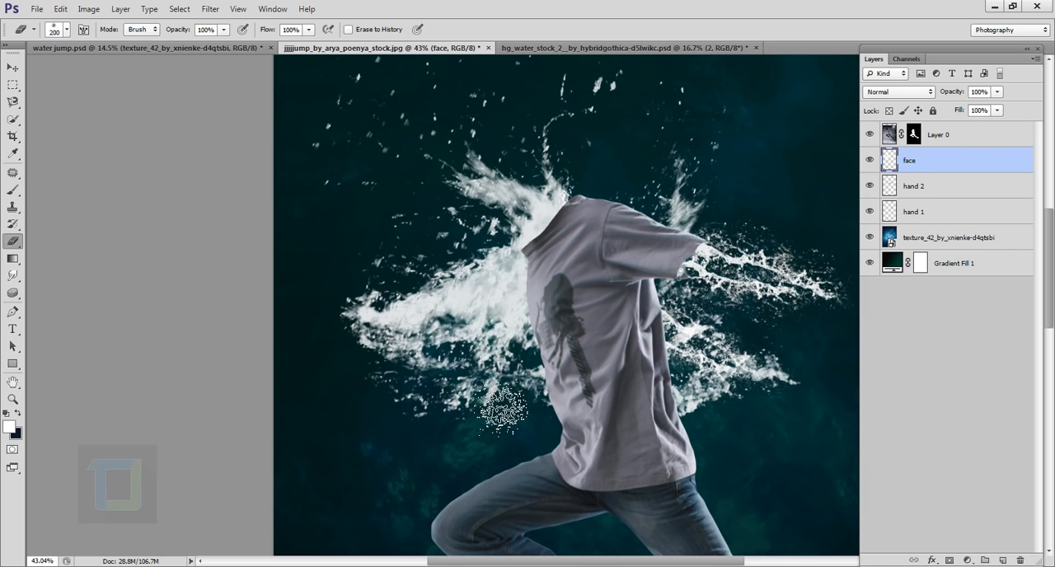
pyautogui.press(']')
pyautogui.press(']')
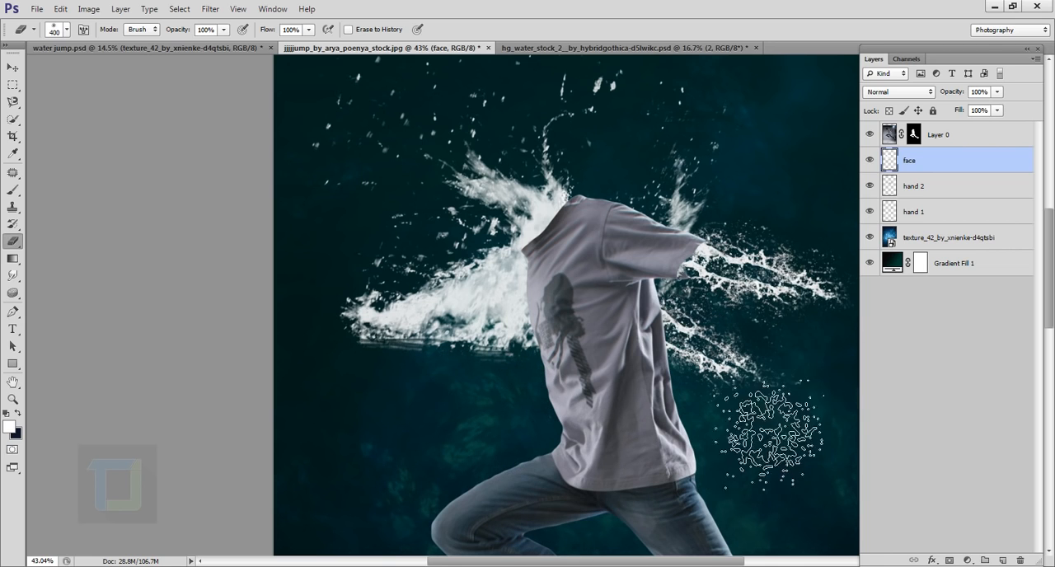
pyautogui.moveTo(711, 216); pyautogui.dragTo(686, 196)
pyautogui.moveTo(443, 103)
pyautogui.mouseDown()
pyautogui.moveTo(443, 342)
pyautogui.moveTo(408, 455)
pyautogui.mouseUp()
pyautogui.moveTo(735, 397)
pyautogui.mouseDown()
pyautogui.moveTo(734, 238)
pyautogui.moveTo(754, 144)
pyautogui.mouseUp()
pyautogui.moveTo(395, 363); pyautogui.dragTo(614, 394)
# - Erase the remaining splash behind the shirt's back with progressively smaller eraser sizes, leaving only the burst at the collar
pyautogui.scroll(6, 556, 268)
pyautogui.press('[')
pyautogui.press('[')
pyautogui.moveTo(379, 359)
pyautogui.mouseDown()
pyautogui.moveTo(479, 353)
pyautogui.moveTo(574, 369)
pyautogui.mouseUp()
pyautogui.scroll(10, 496, 165)
pyautogui.press('[')
pyautogui.press('[')
pyautogui.press('[')
pyautogui.press('[')
pyautogui.moveTo(582, 445); pyautogui.dragTo(536, 351)
pyautogui.hotkey('ctrl', 'z')
pyautogui.moveTo(586, 388); pyautogui.dragTo(504, 344)
# - Clean up the thin water trail and stray droplets rising above the collar splash
pyautogui.scroll(-20, 485, 215)
pyautogui.scroll(8, 525, 168)
pyautogui.scroll(-3, 487, 186)
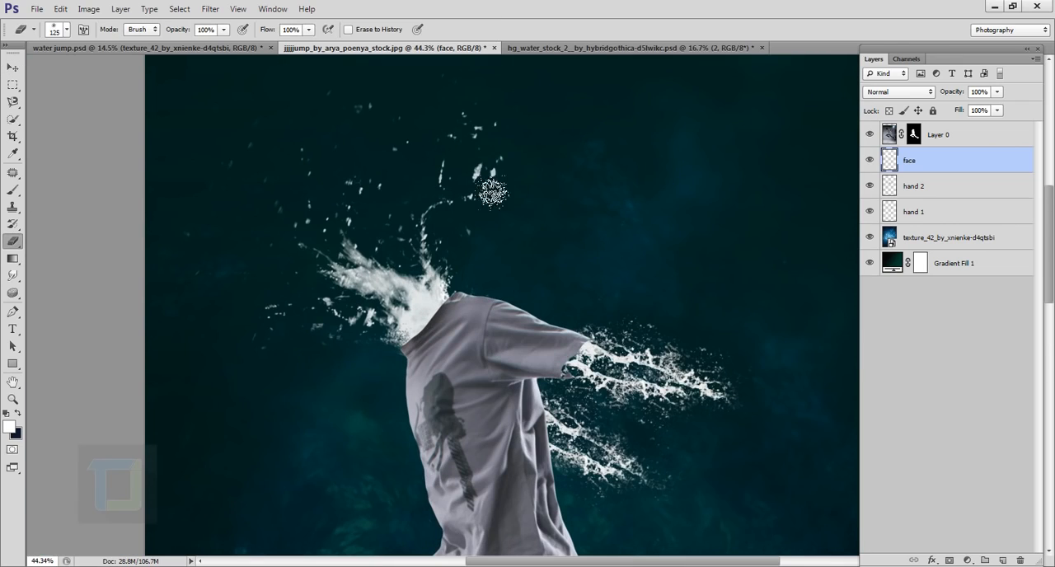
pyautogui.scroll(-6, 501, 149)
pyautogui.scroll(8, 518, 176)
pyautogui.scroll(-6, 518, 176)
pyautogui.scroll(3, 512, 189)
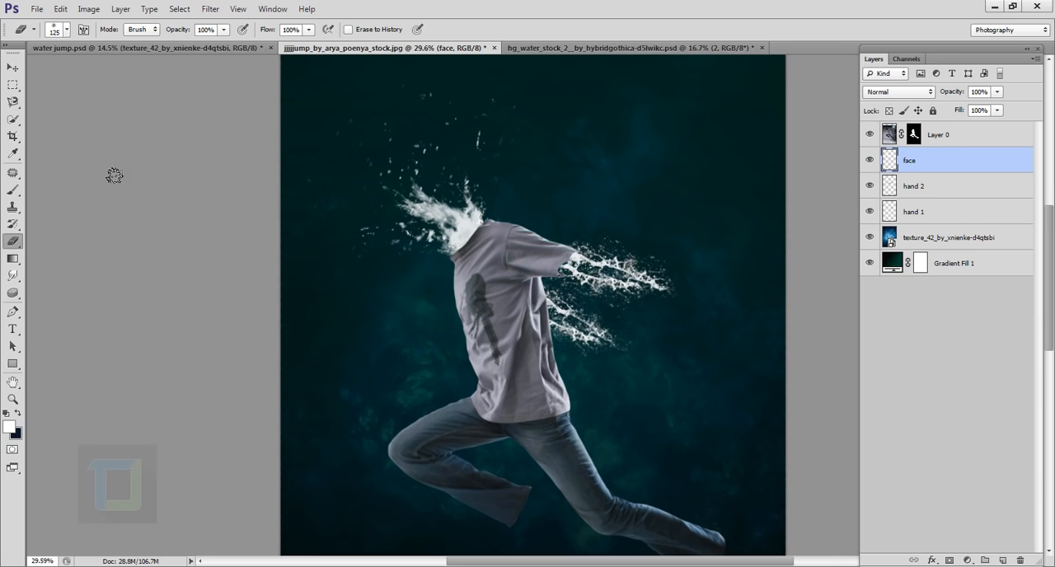
# - Stamp a second white splash at the collar on the face layer with the 1392 px water brush
pyautogui.click(12, 191)
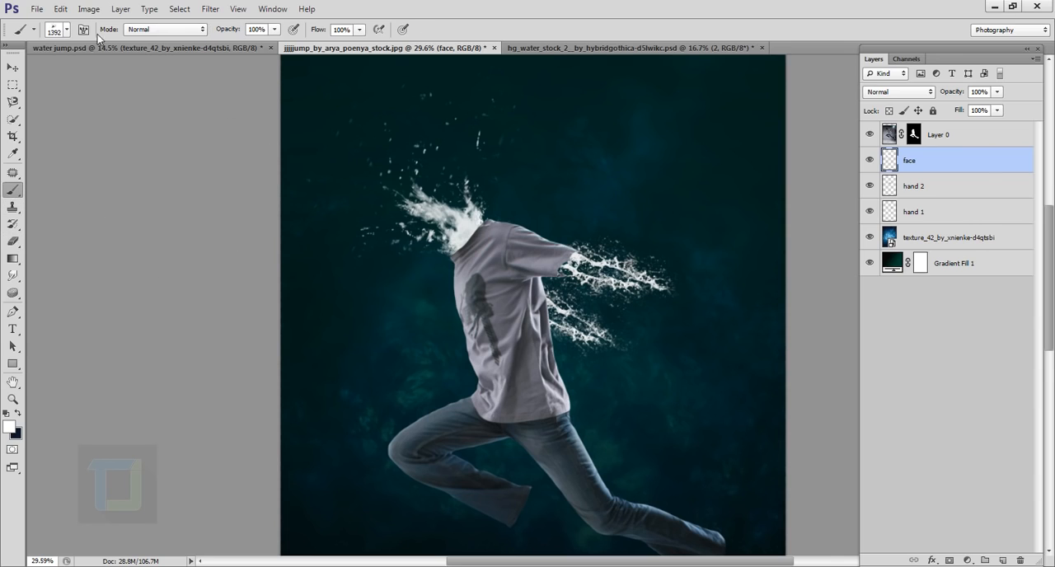
pyautogui.click(69, 30)
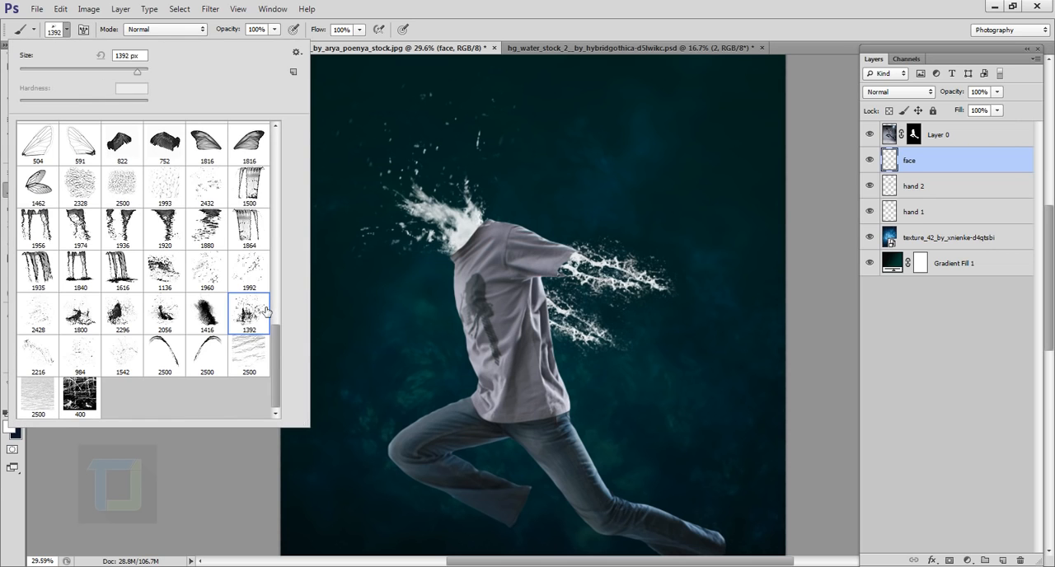
pyautogui.click(936, 163)
pyautogui.scroll(3, 551, 208)
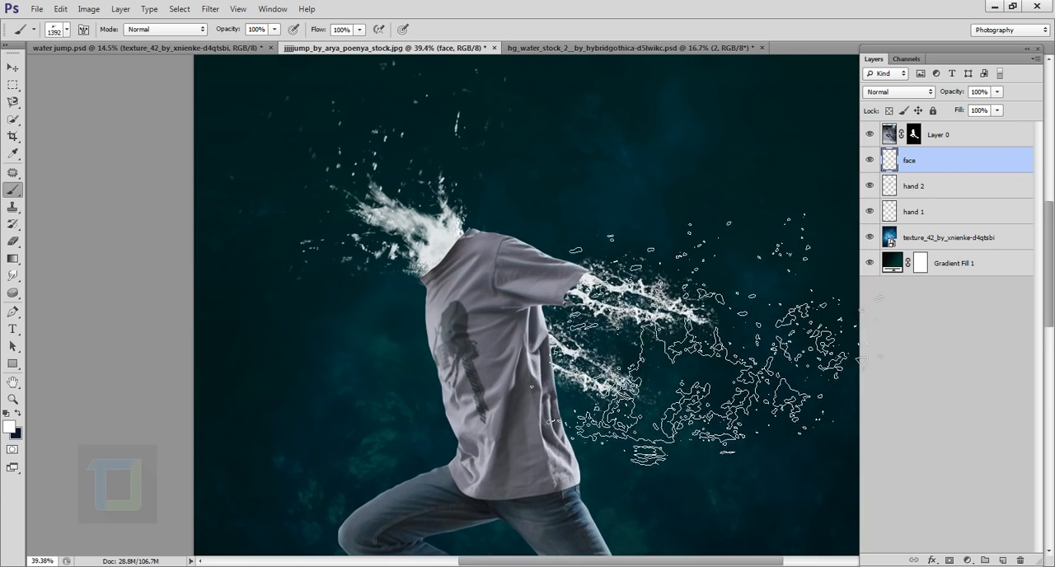
pyautogui.moveTo(496, 223); pyautogui.dragTo(496, 247)
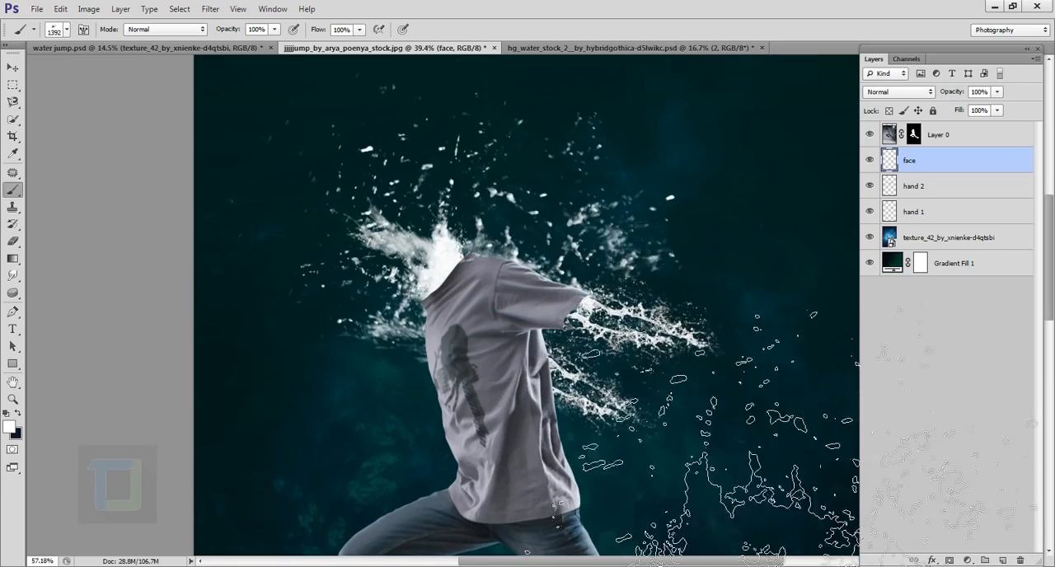
pyautogui.scroll(5, 734, 437)
pyautogui.scroll(-7, 686, 336)
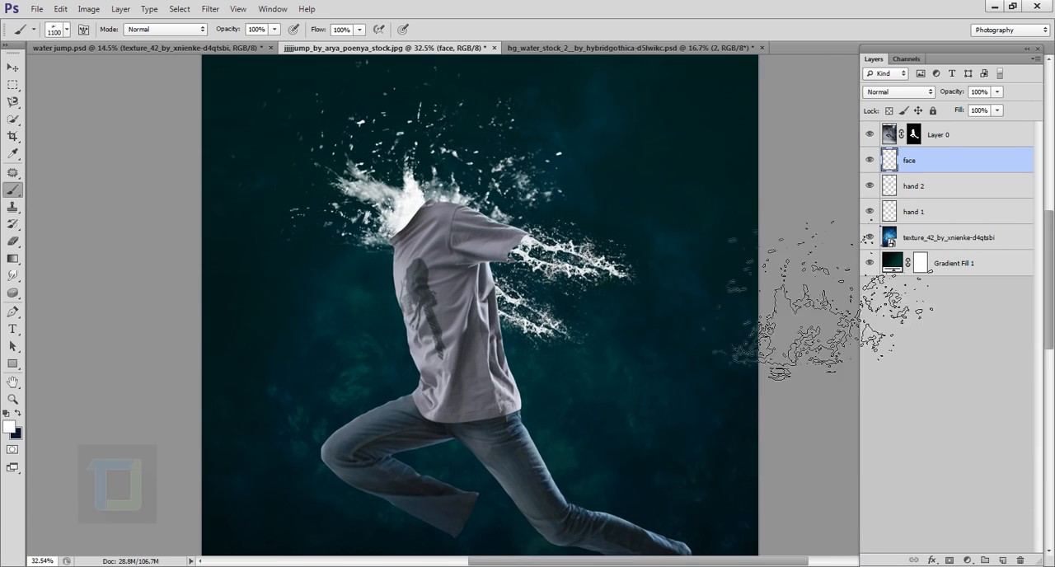
# - Erase the excess droplets above the shirt's shoulder and sleeve with the eraser enlarged to 300 px
pyautogui.click(14, 241)
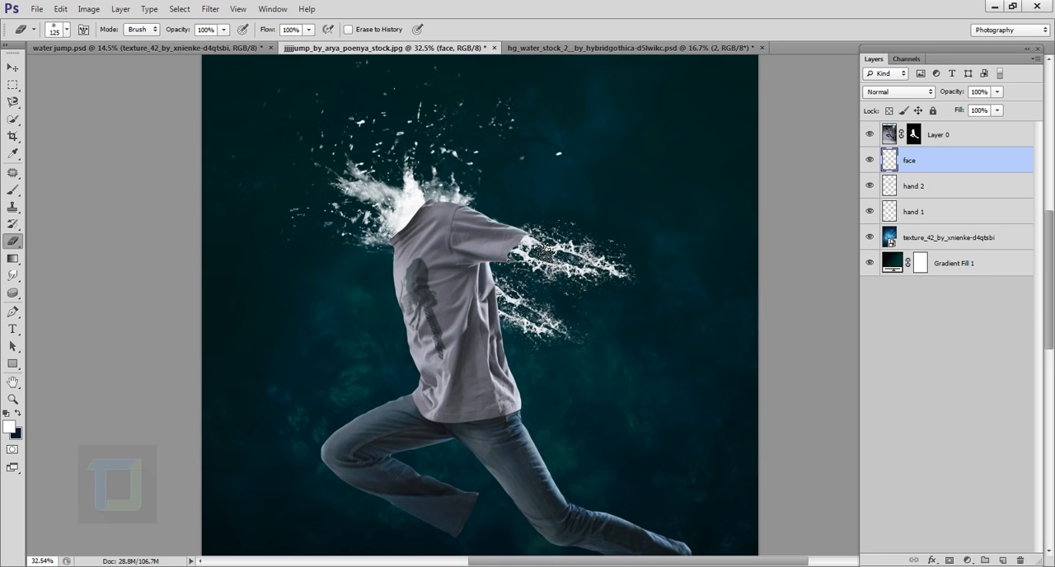
pyautogui.press(']')
pyautogui.press(']')
pyautogui.press(']')
pyautogui.press(']')
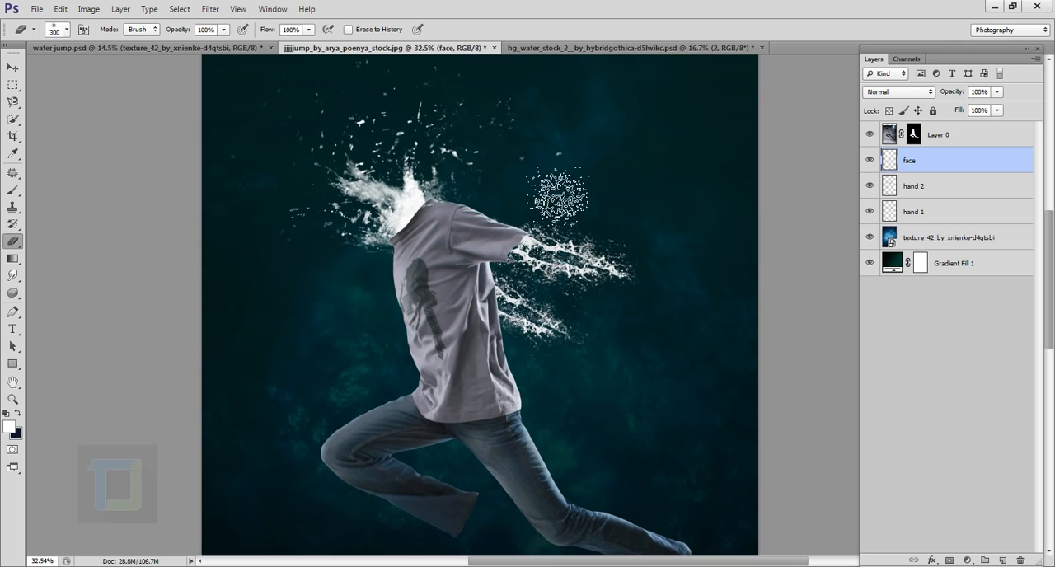
pyautogui.moveTo(505, 183)
pyautogui.mouseDown()
pyautogui.moveTo(559, 228)
pyautogui.moveTo(729, 265)
pyautogui.mouseUp()
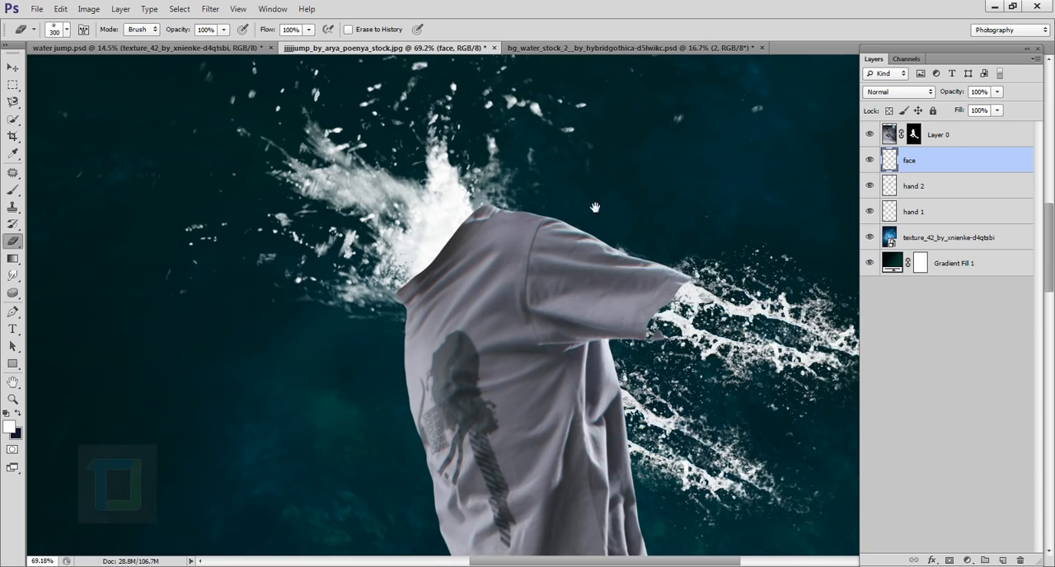
pyautogui.scroll(3, 676, 280)
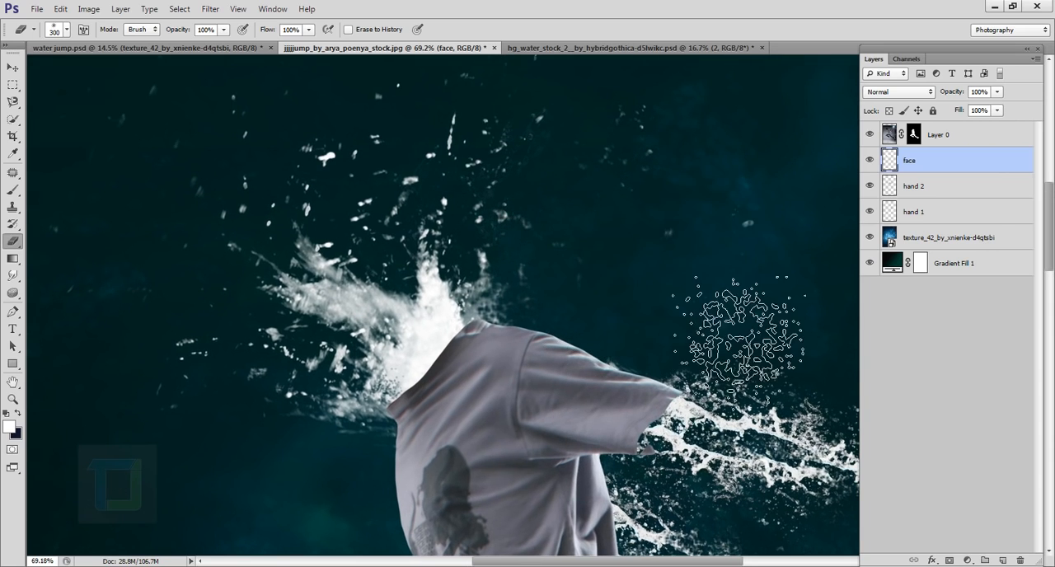
# - Create a new layer above the face layer and name it lag
pyautogui.scroll(-3, 545, 272)
pyautogui.scroll(-2, 544, 275)
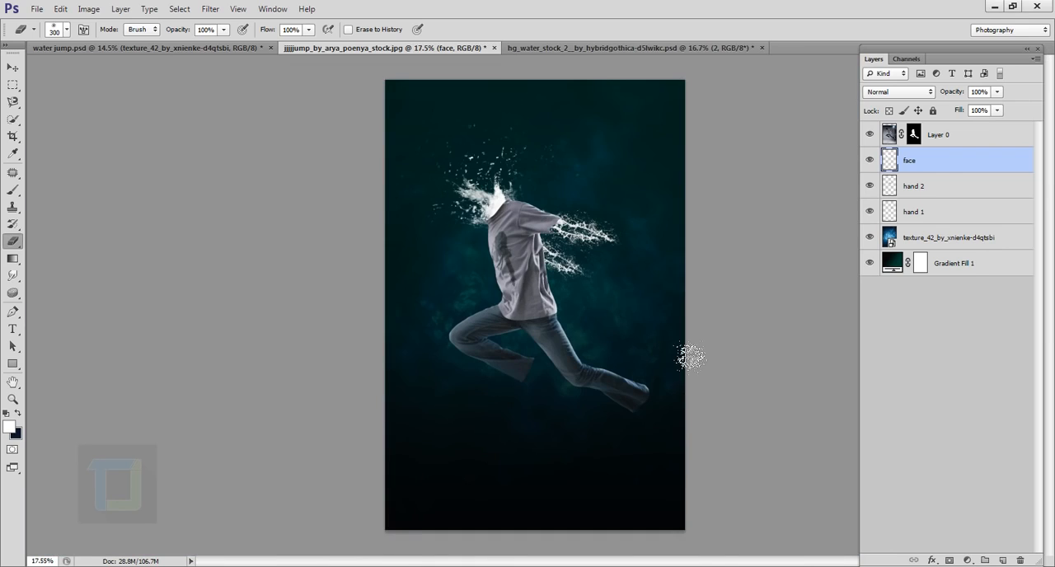
pyautogui.scroll(1, 691, 356)
pyautogui.scroll(1, 705, 348)
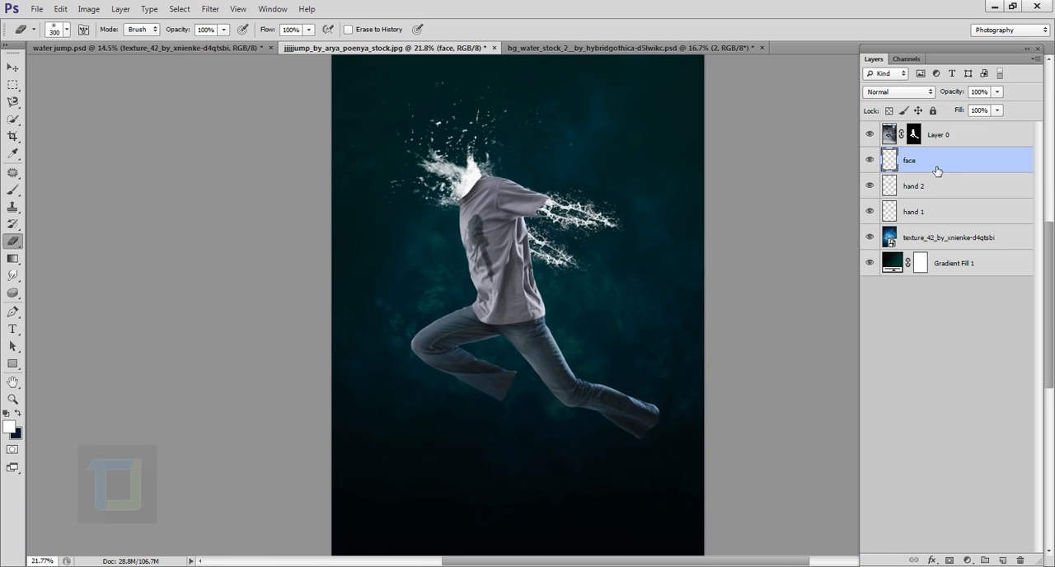
pyautogui.click(1004, 561)
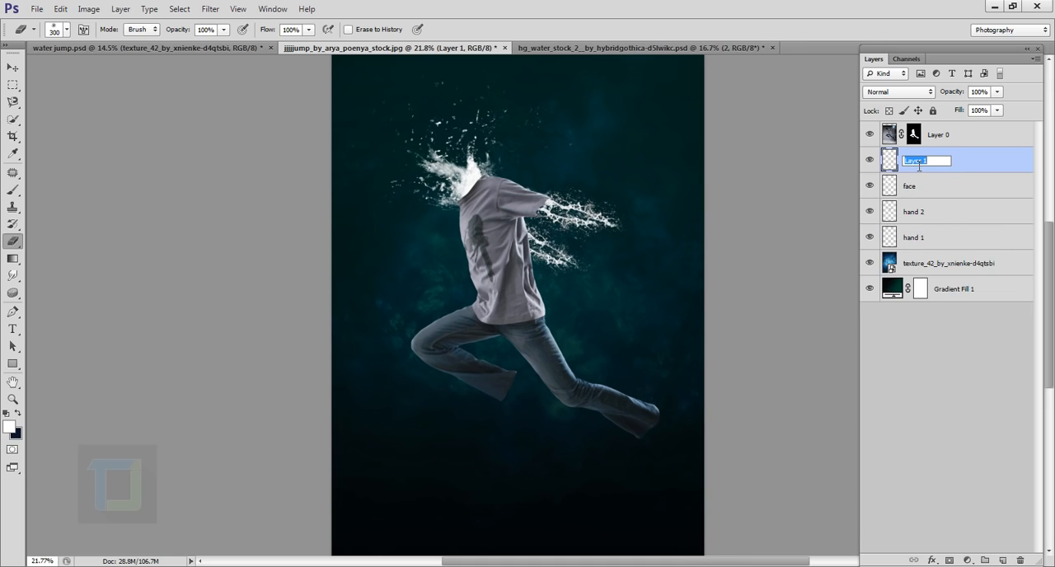
pyautogui.press('Return')
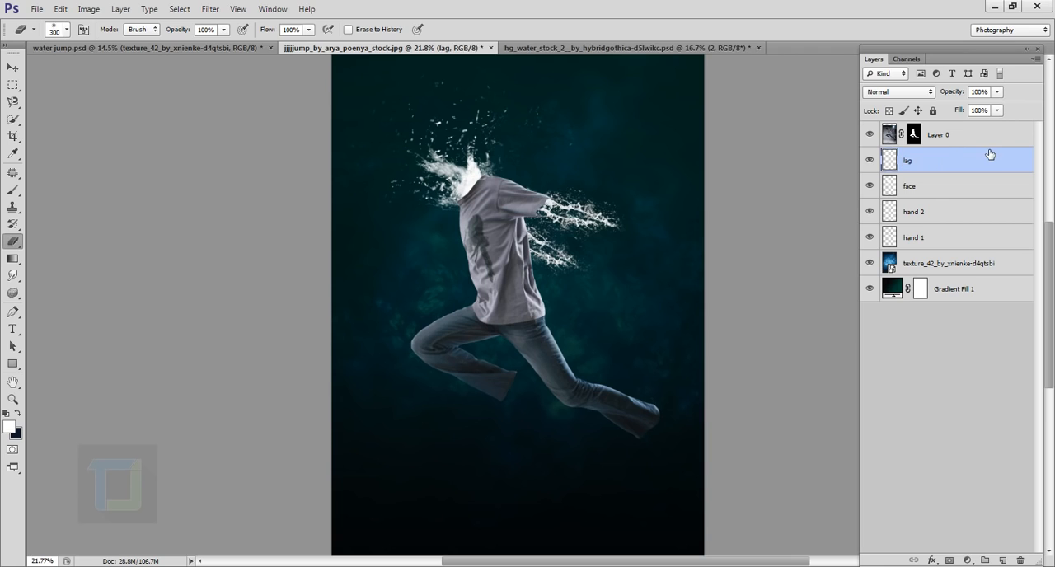
# - Ready the Brush tool with the 1800 px splash tip and rotate its angle to -36°
pyautogui.click(12, 190)
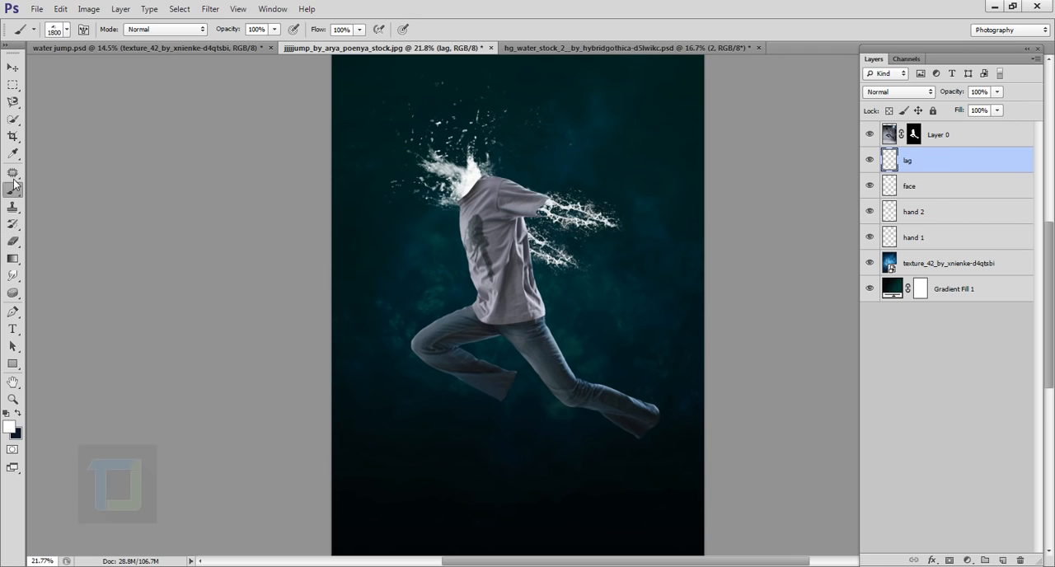
pyautogui.click(66, 30)
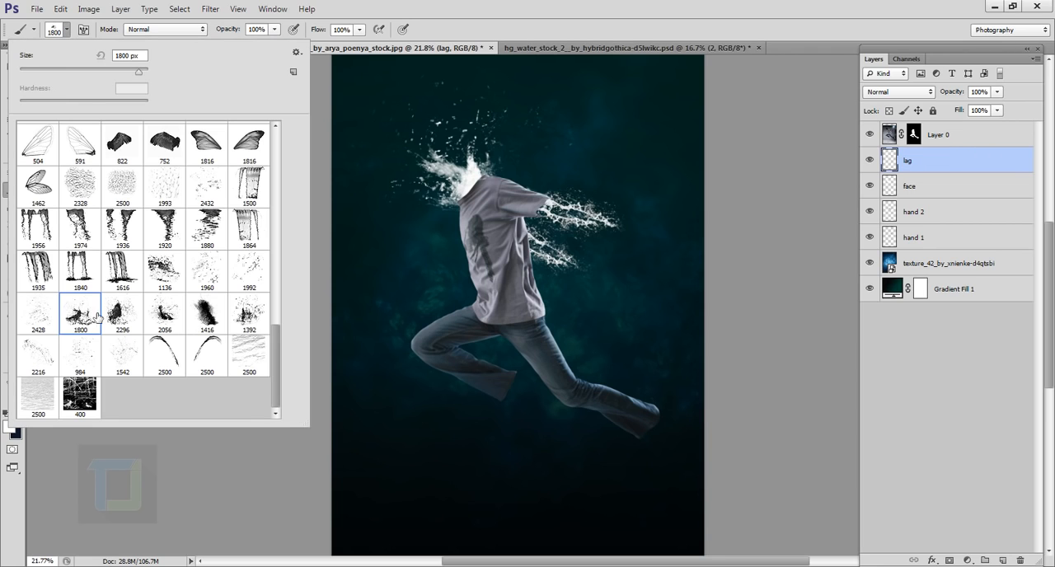
pyautogui.click(931, 168)
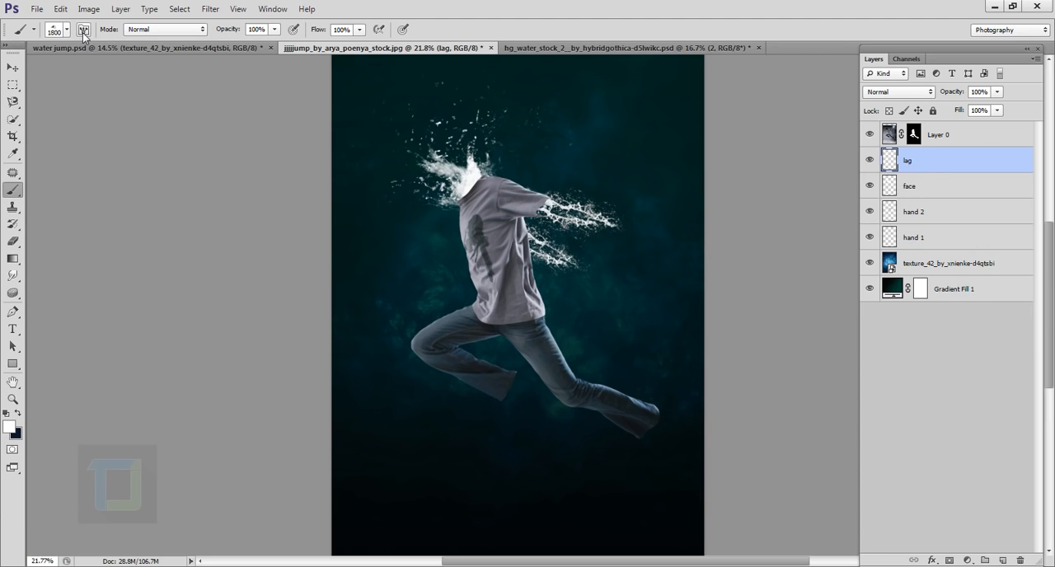
pyautogui.click(82, 30)
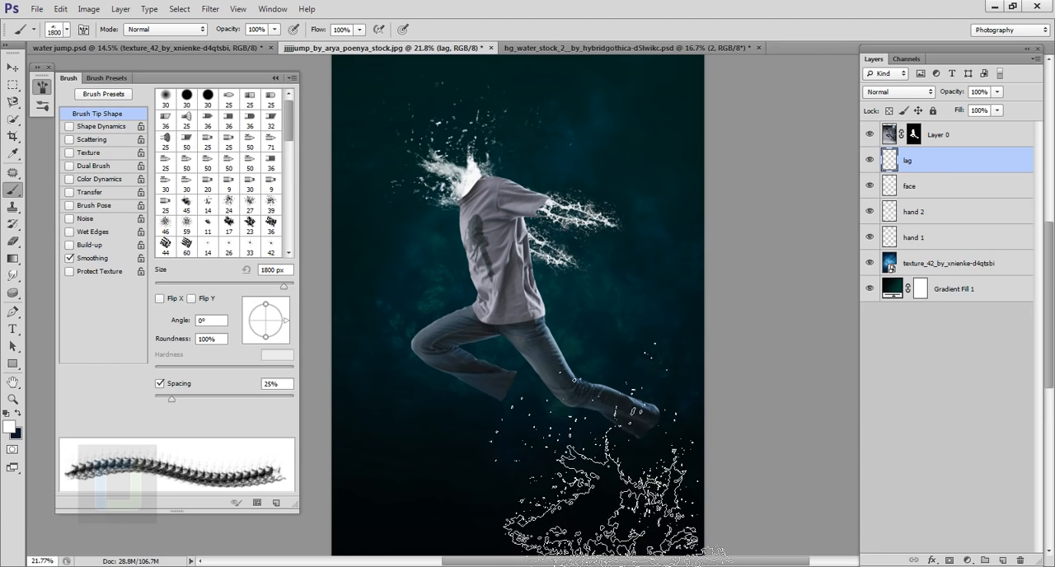
pyautogui.moveTo(286, 322); pyautogui.dragTo(276, 335)
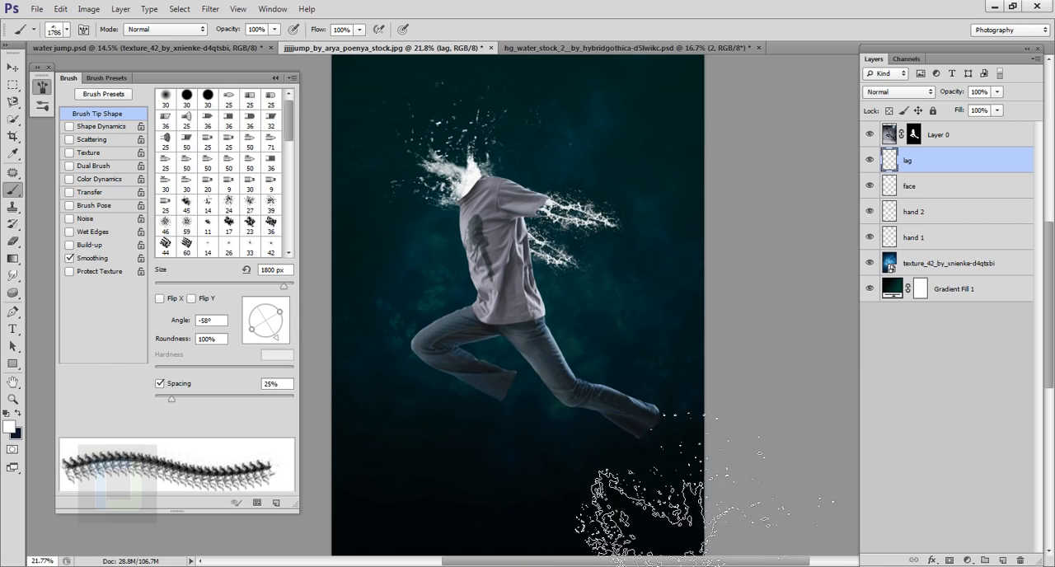
pyautogui.moveTo(271, 335); pyautogui.dragTo(282, 333)
# - Reduce the splash brush to 600 px to fit the width of the jeans' hem
pyautogui.press('[')
pyautogui.press('[')
pyautogui.press('[')
pyautogui.press('[')
pyautogui.press('[')
pyautogui.press('[')
pyautogui.press('[')
pyautogui.press('[')
pyautogui.press('[')
pyautogui.scroll(5, 618, 482)
pyautogui.press('[')
pyautogui.press('[')
pyautogui.press('[')
pyautogui.press(']')
pyautogui.scroll(2, 619, 470)
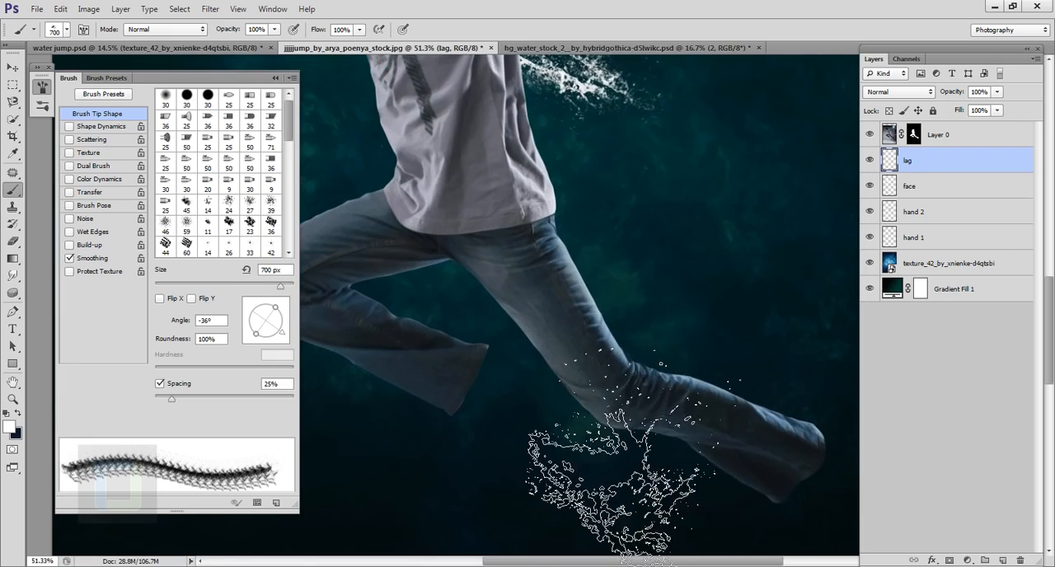
pyautogui.scroll(2, 619, 482)
pyautogui.press('[')
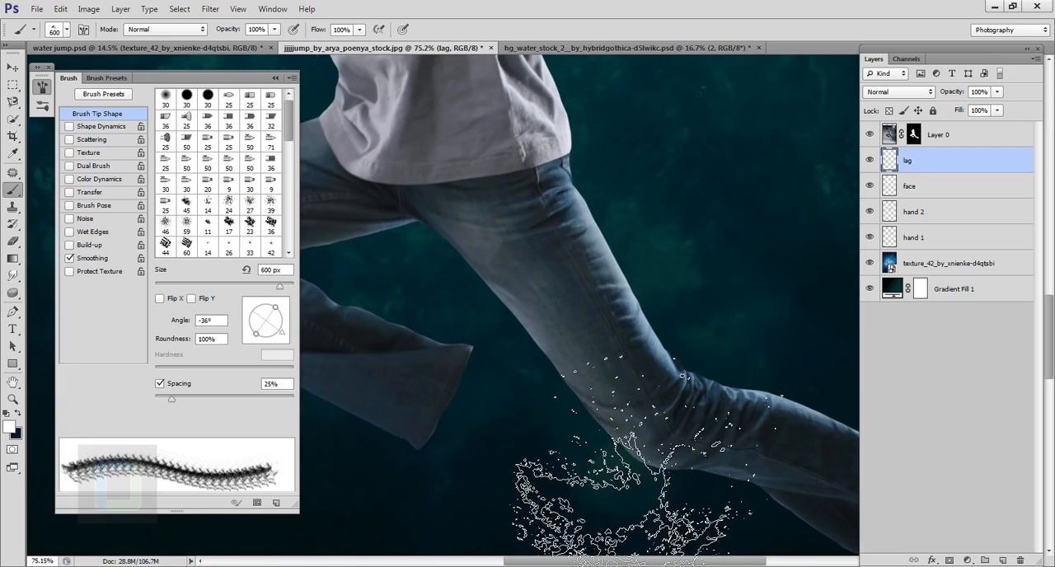
# - Try stamping a splash by the jeans with the brush re-angled and reduced to 500 px
pyautogui.scroll(-5, 619, 482)
pyautogui.scroll(5, 594, 478)
pyautogui.moveTo(275, 308)
pyautogui.mouseDown()
pyautogui.moveTo(248, 322)
pyautogui.moveTo(283, 337)
pyautogui.mouseUp()
pyautogui.scroll(-4, 742, 462)
pyautogui.press('[')
pyautogui.click(624, 431)
pyautogui.hotkey('ctrl', 'z')
# - Rotate the splash brush tip to -41° while testing its placement around the jeans' hem
pyautogui.scroll(3, 812, 470)
pyautogui.click(552, 382)
pyautogui.scroll(-2, 800, 470)
pyautogui.moveTo(762, 386); pyautogui.dragTo(602, 280)
pyautogui.scroll(1, 644, 301)
pyautogui.moveTo(280, 336); pyautogui.dragTo(295, 333)
pyautogui.scroll(-5, 606, 494)
pyautogui.scroll(5, 651, 479)
pyautogui.scroll(1, 565, 346)
pyautogui.moveTo(566, 346); pyautogui.dragTo(692, 372)
pyautogui.scroll(-5, 742, 486)
pyautogui.scroll(3, 552, 330)
pyautogui.moveTo(282, 330)
pyautogui.mouseDown()
pyautogui.moveTo(287, 314)
pyautogui.moveTo(276, 336)
pyautogui.moveTo(277, 309)
pyautogui.moveTo(277, 332)
pyautogui.mouseUp()
# - Stamp a white water splash at the bent leg's hem on the lag layer with the 500 px brush
pyautogui.scroll(-3, 742, 478)
pyautogui.scroll(2, 577, 429)
pyautogui.press('[')
pyautogui.press('[')
pyautogui.press('[')
pyautogui.scroll(-2, 797, 511)
pyautogui.click(639, 462)
pyautogui.scroll(5, 603, 440)
pyautogui.click(439, 273)
pyautogui.scroll(-2, 603, 441)
pyautogui.click(520, 340)
pyautogui.hotkey('ctrl', 'z')
pyautogui.click(490, 393)
pyautogui.scroll(-2, 678, 393)
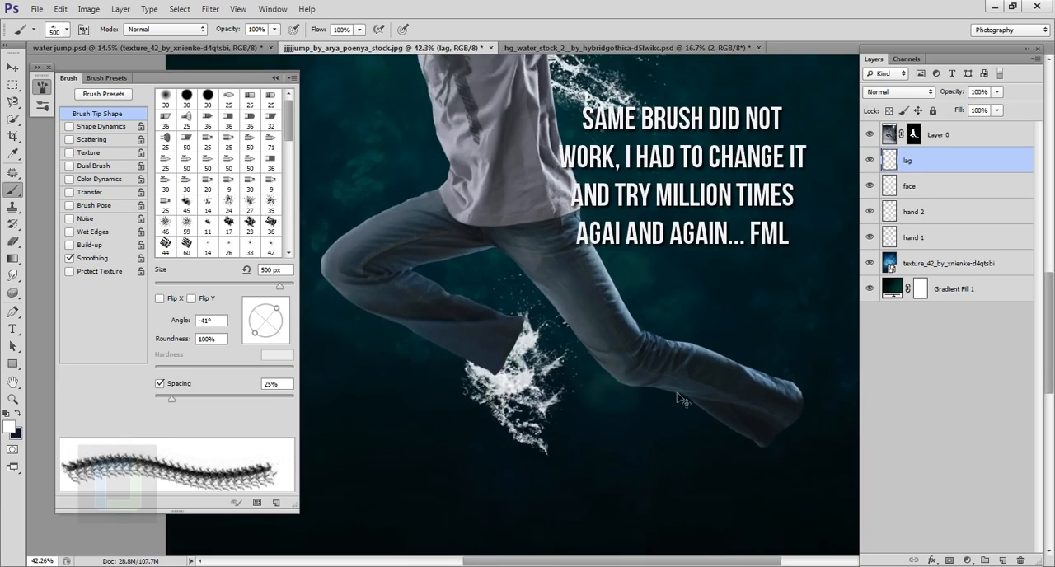
# - Undo the last stamp and stamp the 2056 px splash brush, reduced to 600 px, at the bent leg's hem
pyautogui.hotkey('ctrl', 'z')
pyautogui.scroll(2, 528, 379)
pyautogui.click(67, 29)
pyautogui.click(164, 313)
pyautogui.click(701, 519)
pyautogui.press('[')
pyautogui.press('[')
pyautogui.press('[')
pyautogui.press('[')
pyautogui.press('[')
pyautogui.press('[')
pyautogui.press('[')
pyautogui.press('[')
pyautogui.press('[')
pyautogui.press('[')
pyautogui.press('[')
pyautogui.press('[')
pyautogui.press('[')
pyautogui.press('[')
pyautogui.press('[')
pyautogui.scroll(1, 589, 334)
pyautogui.click(596, 338)
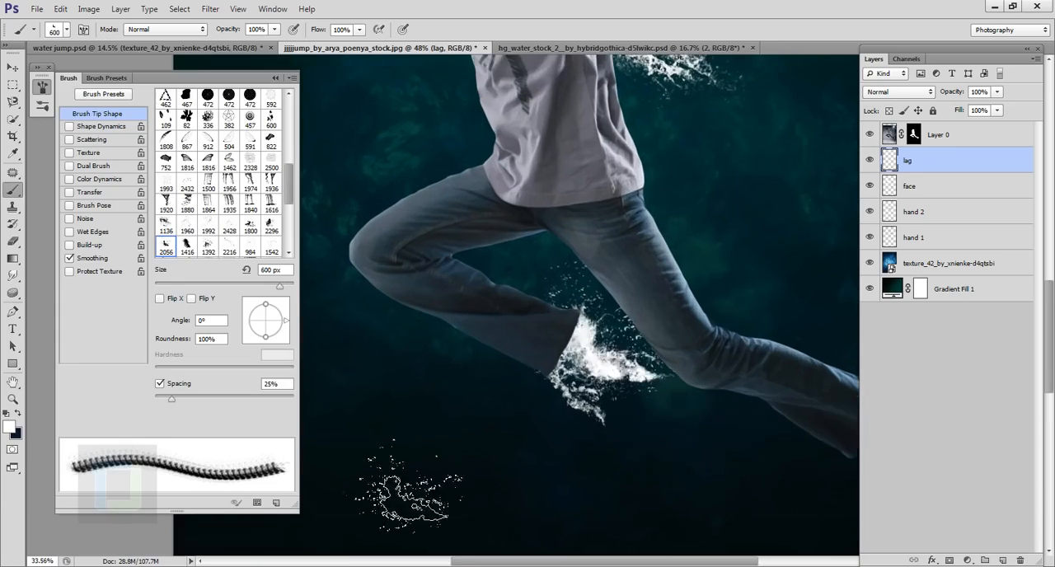
# - Replace the last stamp at the bent leg's hem with one from the same splash tip rotated to 178°
pyautogui.scroll(-5, 684, 494)
pyautogui.scroll(2, 528, 384)
pyautogui.hotkey('ctrl', 'z')
pyautogui.scroll(4, 528, 392)
pyautogui.moveTo(286, 320)
pyautogui.mouseDown()
pyautogui.moveTo(247, 318)
pyautogui.moveTo(286, 320)
pyautogui.moveTo(252, 335)
pyautogui.moveTo(245, 320)
pyautogui.mouseUp()
pyautogui.click(541, 371)
pyautogui.scroll(3, 608, 473)
pyautogui.press('[')
pyautogui.hotkey('ctrl', 'z')
pyautogui.click(484, 347)
pyautogui.hotkey('ctrl', 'z')
pyautogui.click(484, 347)
# - Stamp a white splash at the outstretched leg's hem with the 1800 px splash tip scaled to 600 px
pyautogui.scroll(-2, 670, 412)
pyautogui.press(']')
pyautogui.press(']')
pyautogui.press(']')
pyautogui.press(']')
pyautogui.press(']')
pyautogui.press('[')
pyautogui.press('[')
pyautogui.press('[')
pyautogui.press('[')
pyautogui.scroll(-4, 627, 511)
pyautogui.scroll(3, 602, 486)
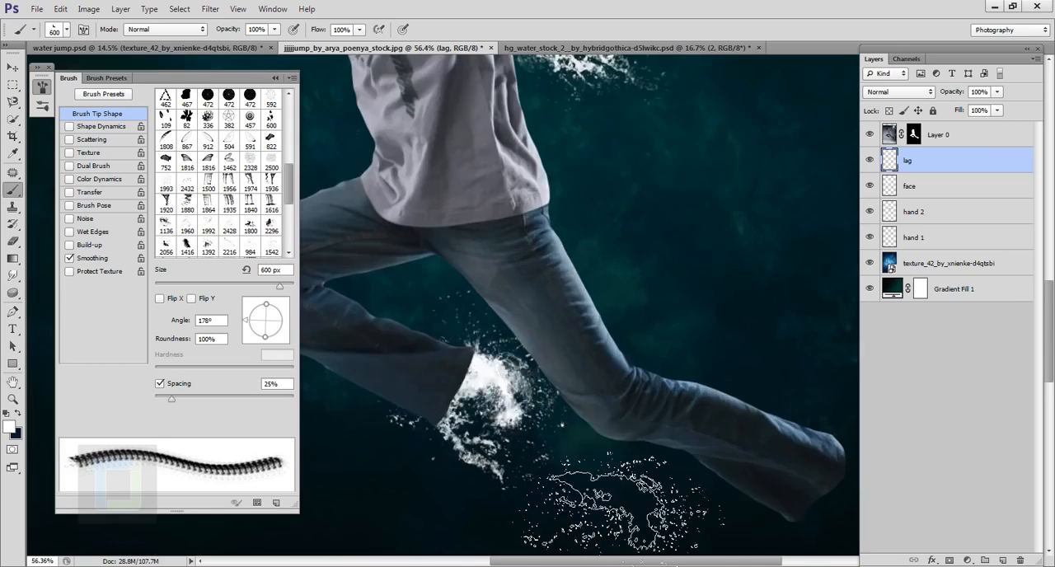
pyautogui.click(251, 224)
pyautogui.scroll(-4, 750, 280)
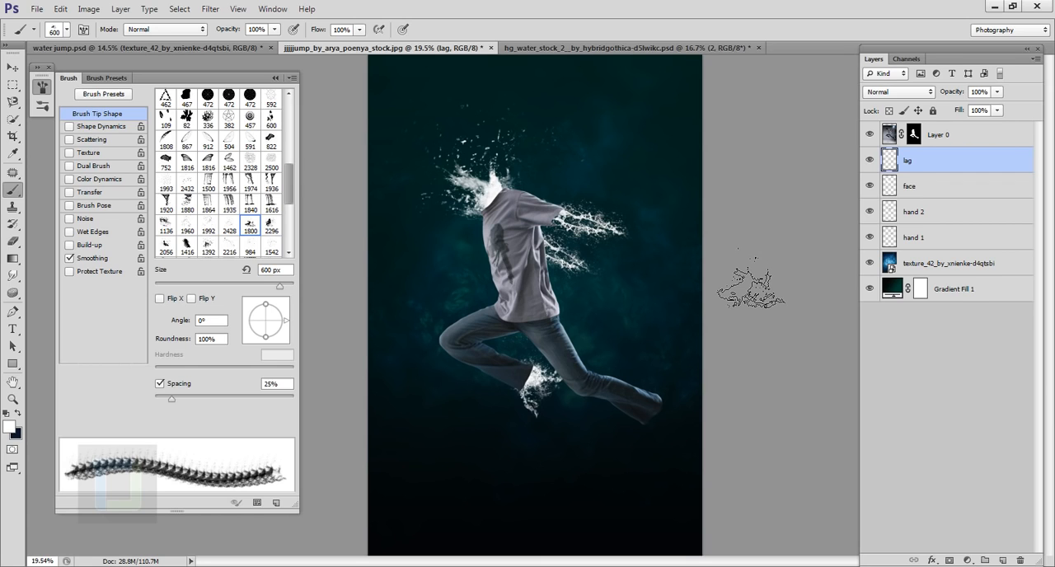
pyautogui.scroll(3, 709, 413)
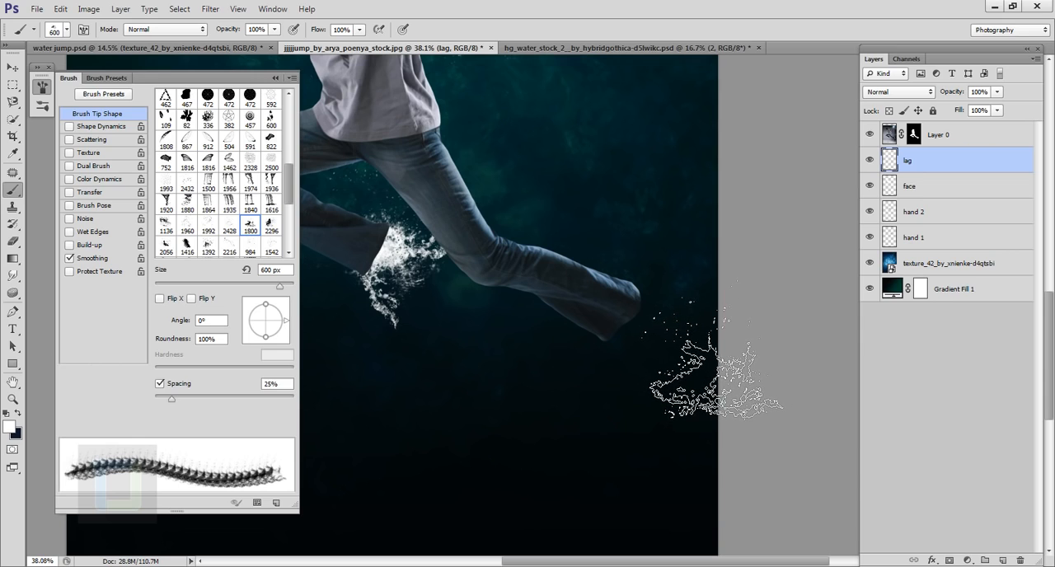
pyautogui.click(650, 316)
pyautogui.hotkey('ctrl', '0')
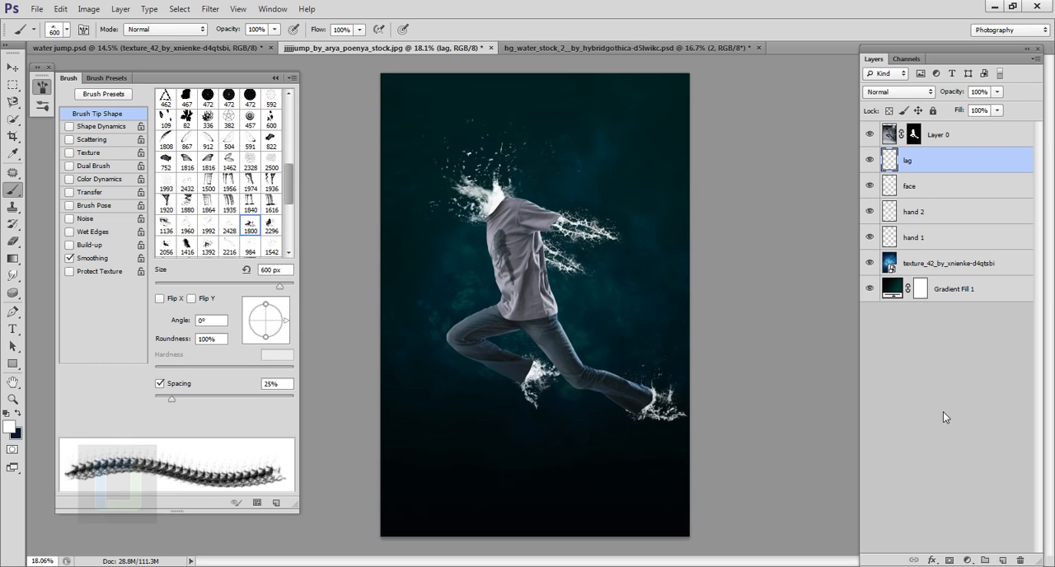
# - Put away the brush settings and add a Hue/Saturation adjustment layer clipped to Layer 0
pyautogui.click(11, 70)
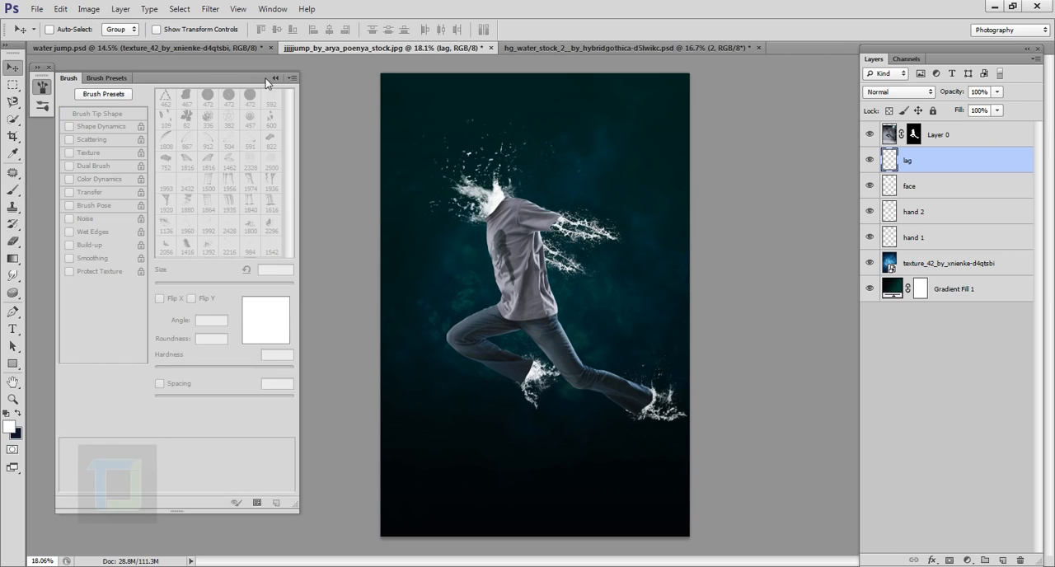
pyautogui.click(278, 78)
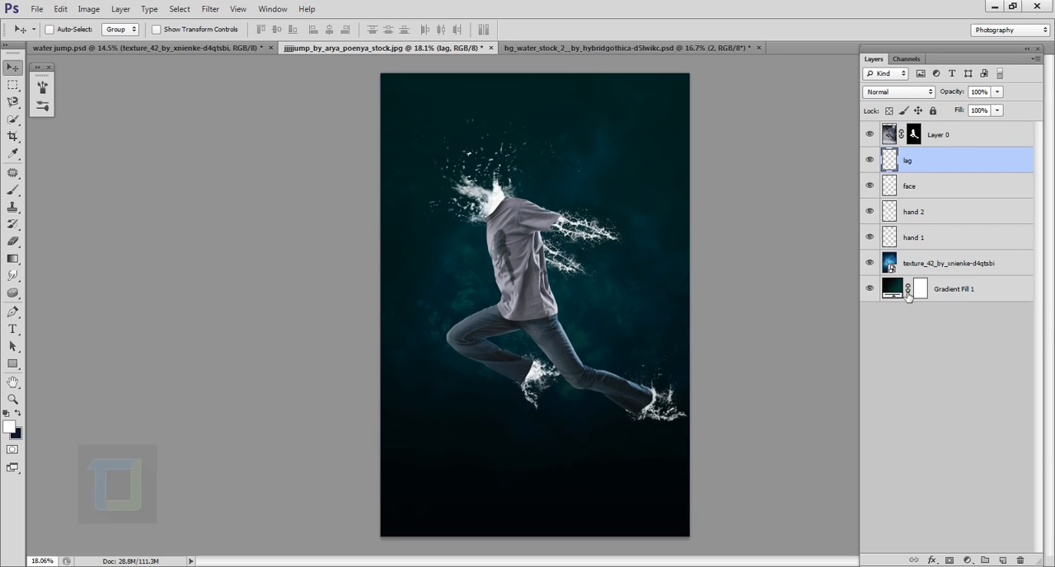
pyautogui.click(947, 137)
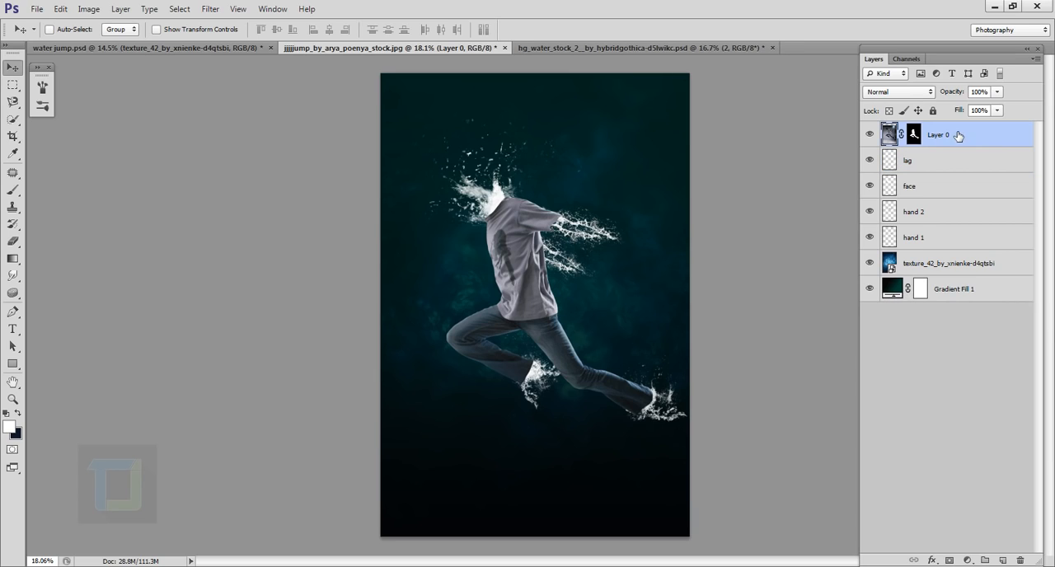
pyautogui.click(968, 560)
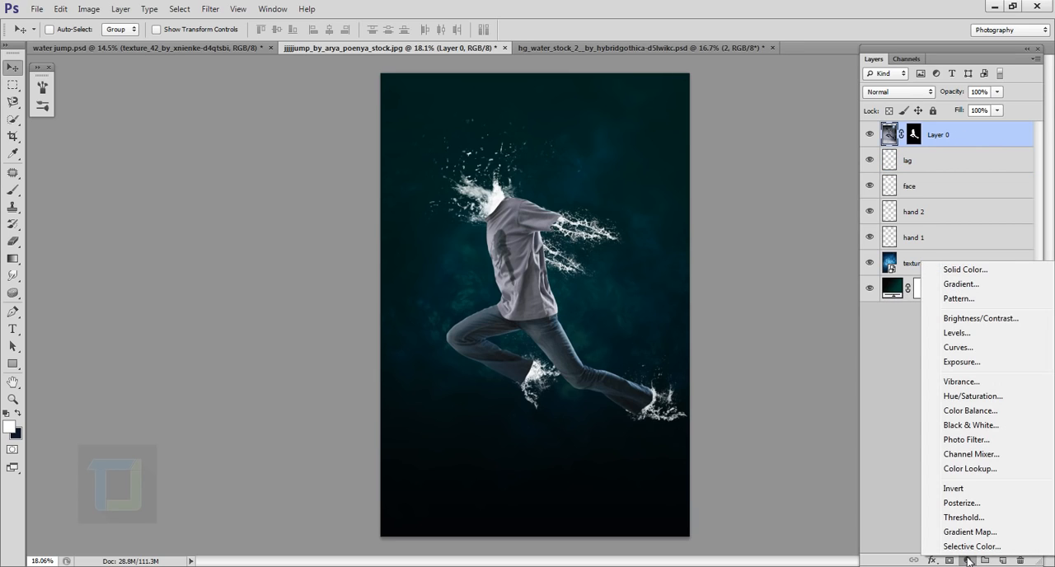
pyautogui.click(973, 396)
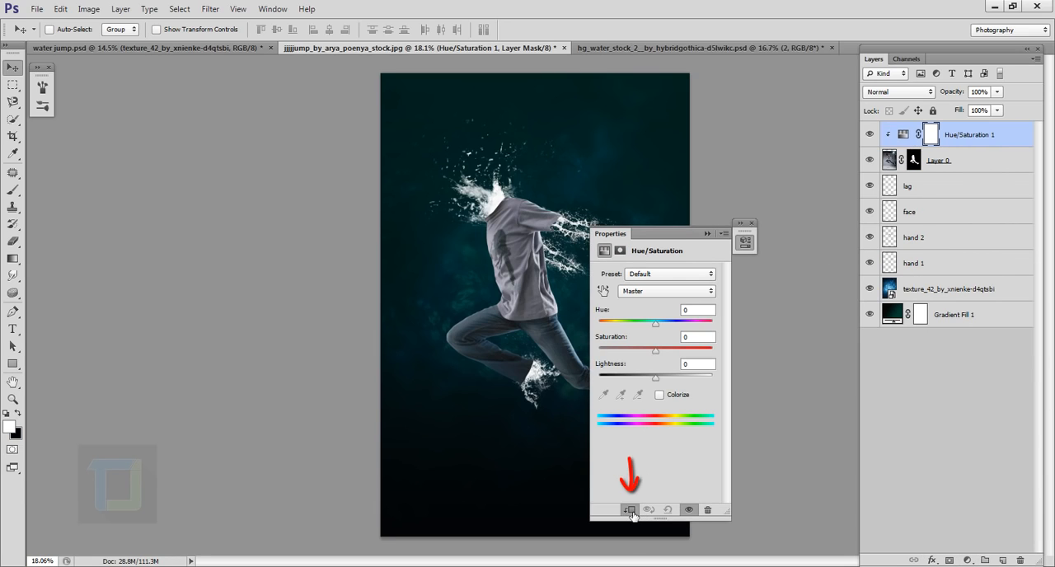
# - Colorize the clothes red in the Hue/Saturation adjustment with saturation 48 and lightness -12
pyautogui.click(660, 396)
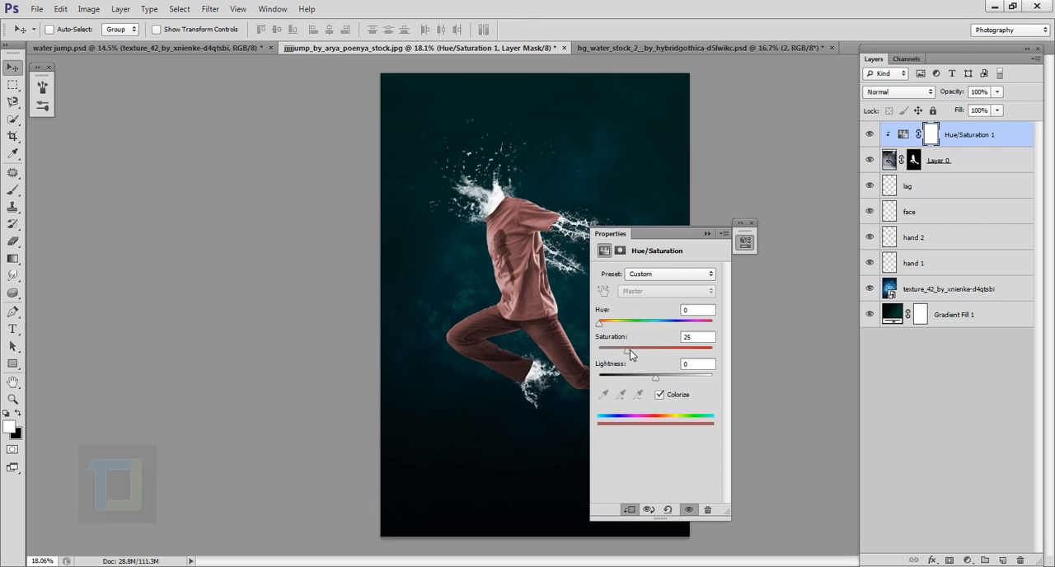
pyautogui.moveTo(629, 353); pyautogui.dragTo(649, 376)
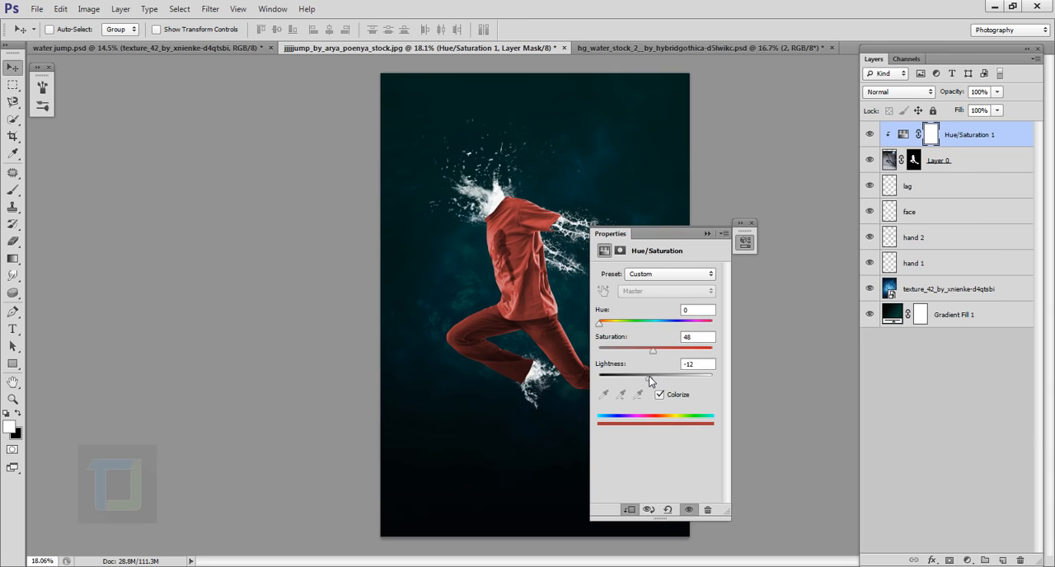
pyautogui.click(753, 225)
# - Mask the red tint off the lower legs by painting black with a 600 px soft round brush
pyautogui.scroll(1, 618, 336)
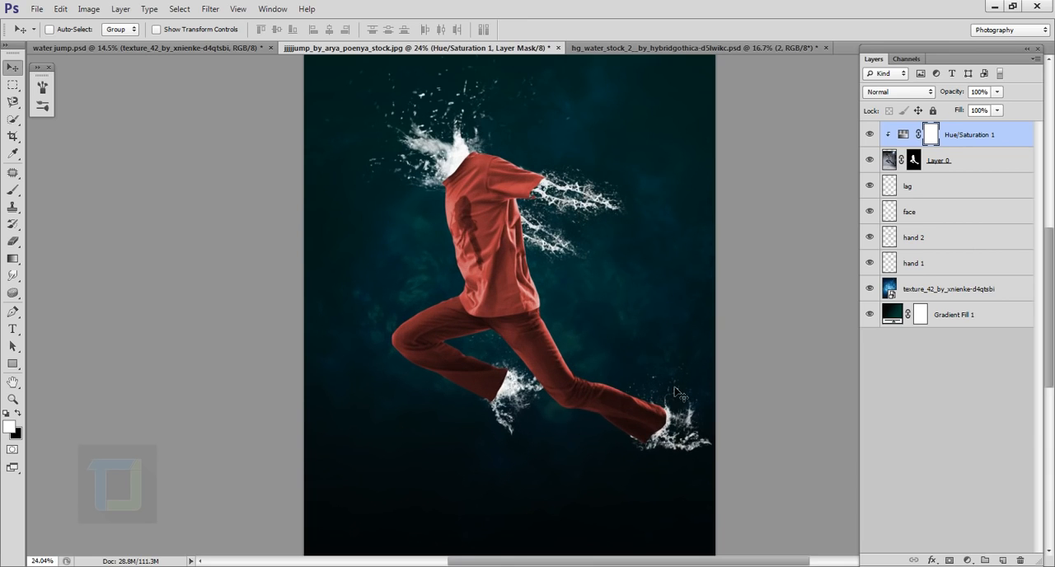
pyautogui.click(16, 193)
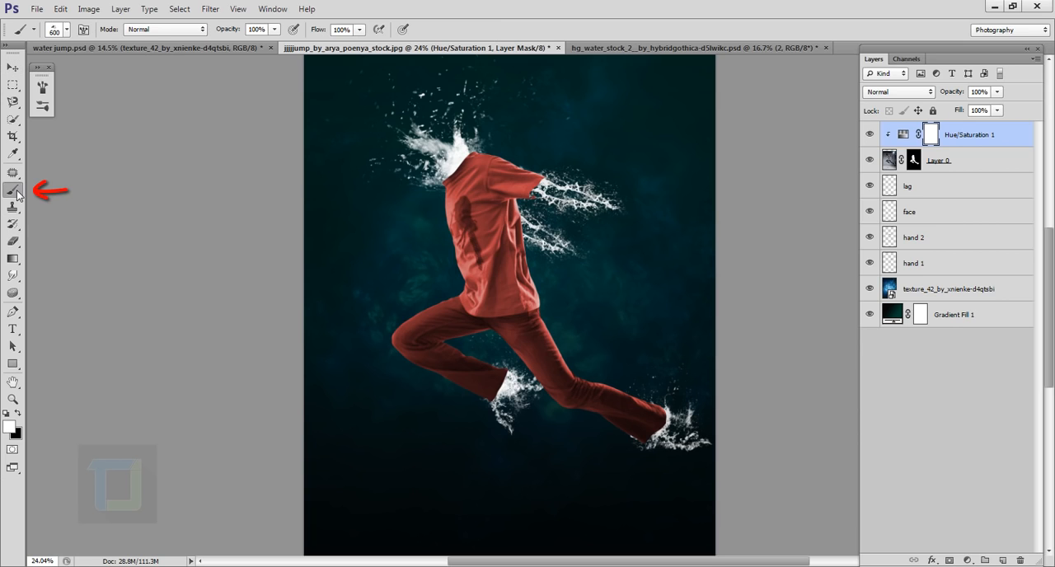
pyautogui.click(67, 30)
pyautogui.moveTo(277, 340); pyautogui.dragTo(278, 134)
pyautogui.click(32, 150)
pyautogui.click(600, 3)
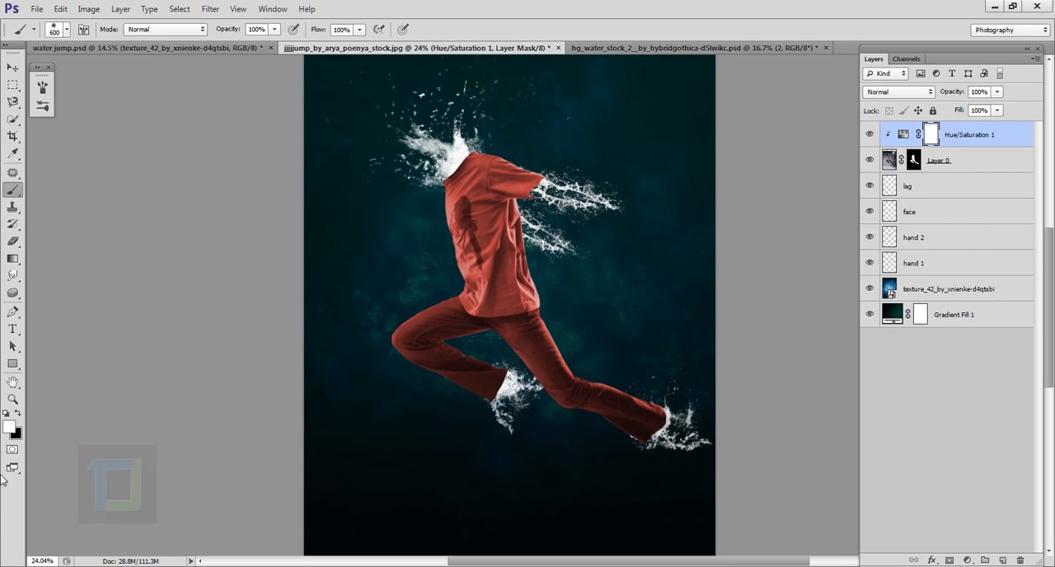
pyautogui.click(16, 415)
pyautogui.moveTo(596, 437)
pyautogui.mouseDown()
pyautogui.moveTo(640, 468)
pyautogui.moveTo(695, 430)
pyautogui.mouseUp()
pyautogui.moveTo(273, 419); pyautogui.dragTo(440, 431)
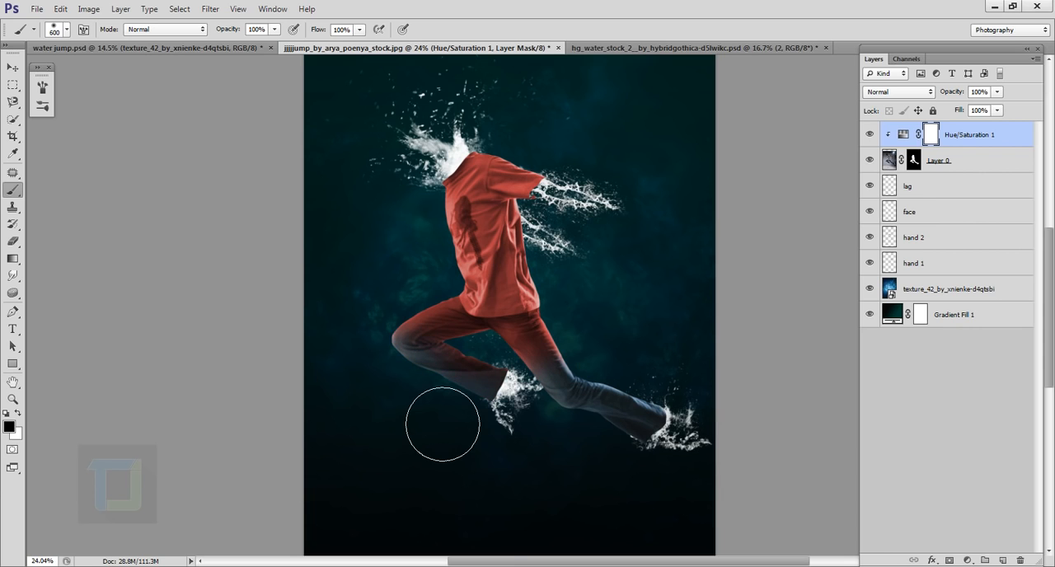
# - Continue masking the red tint off the upper jeans with a smaller black brush
pyautogui.scroll(2, 449, 429)
pyautogui.press('[')
pyautogui.scroll(2, 504, 409)
pyautogui.press('[')
pyautogui.press('[')
pyautogui.press('[')
pyautogui.press('[')
pyautogui.press('[')
pyautogui.press('[')
pyautogui.press(']')
pyautogui.press(']')
pyautogui.moveTo(548, 374)
pyautogui.mouseDown()
pyautogui.moveTo(591, 375)
pyautogui.moveTo(511, 395)
pyautogui.moveTo(579, 397)
pyautogui.moveTo(436, 271)
pyautogui.moveTo(398, 284)
pyautogui.moveTo(330, 253)
pyautogui.mouseUp()
pyautogui.scroll(2, 450, 206)
pyautogui.moveTo(445, 239)
pyautogui.mouseDown()
pyautogui.moveTo(536, 266)
pyautogui.moveTo(659, 279)
pyautogui.mouseUp()
# - Refine the Hue/Saturation mask along the shirt's lower edge with progressively smaller brush sizes, leaving only the shirt red
pyautogui.press('[')
pyautogui.press('[')
pyautogui.press('[')
pyautogui.moveTo(743, 412); pyautogui.dragTo(283, 282)
pyautogui.moveTo(519, 330); pyautogui.dragTo(292, 252)
pyautogui.scroll(2, 292, 206)
pyautogui.moveTo(718, 285)
pyautogui.mouseDown()
pyautogui.moveTo(446, 385)
pyautogui.moveTo(306, 319)
pyautogui.moveTo(655, 329)
pyautogui.mouseUp()
pyautogui.scroll(-4, 503, 132)
pyautogui.moveTo(833, 190); pyautogui.dragTo(717, 366)
pyautogui.scroll(4, 577, 355)
pyautogui.press('[')
pyautogui.press('[')
pyautogui.press('[')
pyautogui.press('x')
pyautogui.press('x')
pyautogui.hotkey('ctrl', '0')
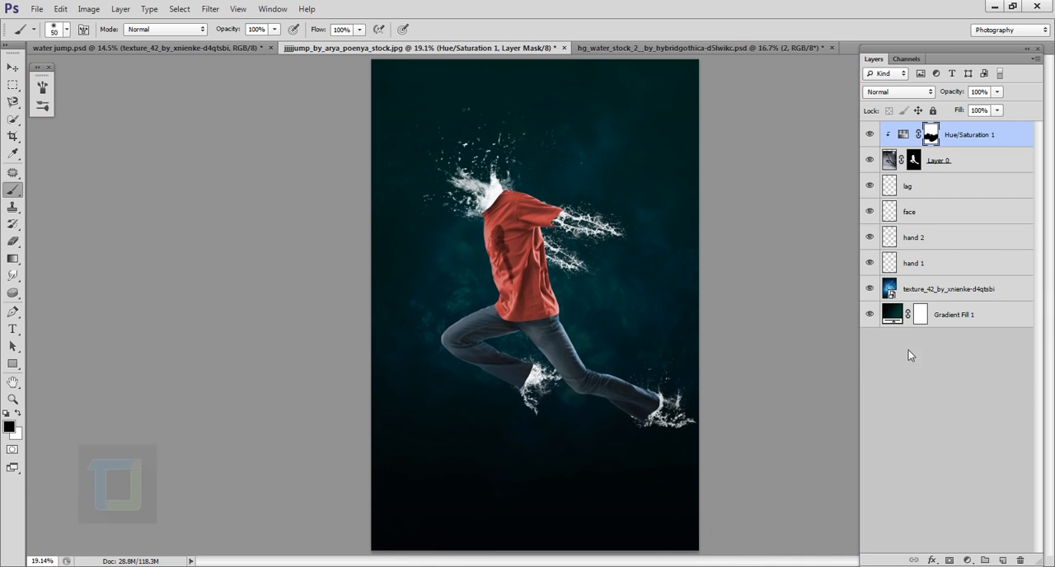
# - Raise the shirt's Hue/Saturation saturation to 53
pyautogui.doubleClick(903, 135)
pyautogui.press('x')
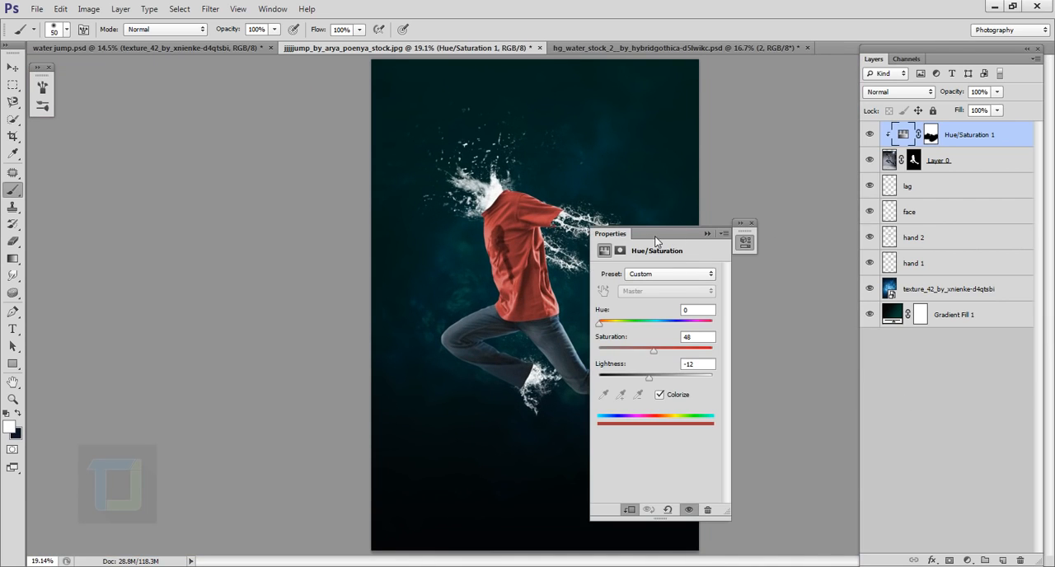
pyautogui.moveTo(656, 240); pyautogui.dragTo(766, 205)
pyautogui.moveTo(764, 326); pyautogui.dragTo(768, 326)
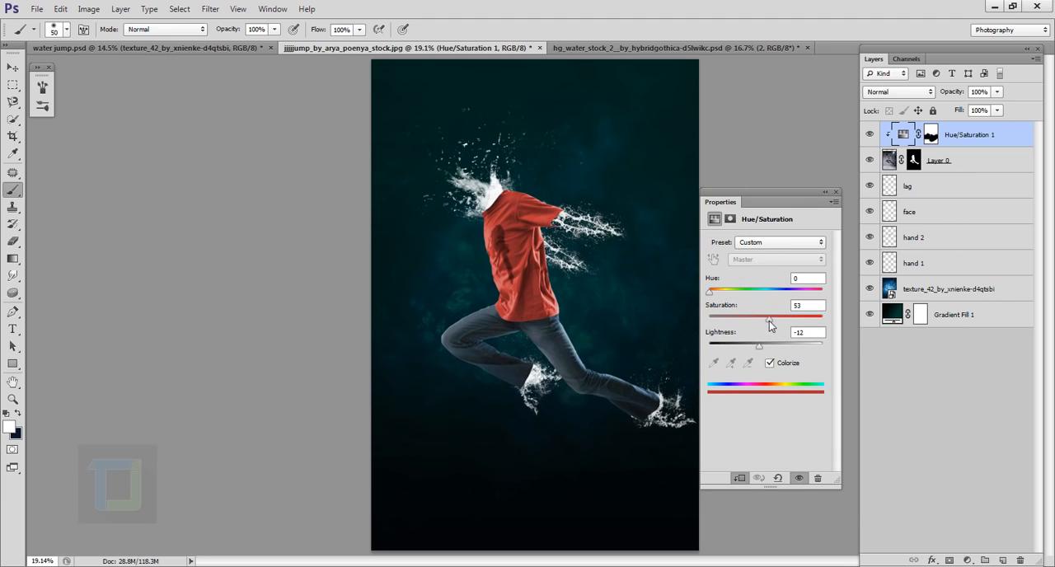
pyautogui.click(836, 192)
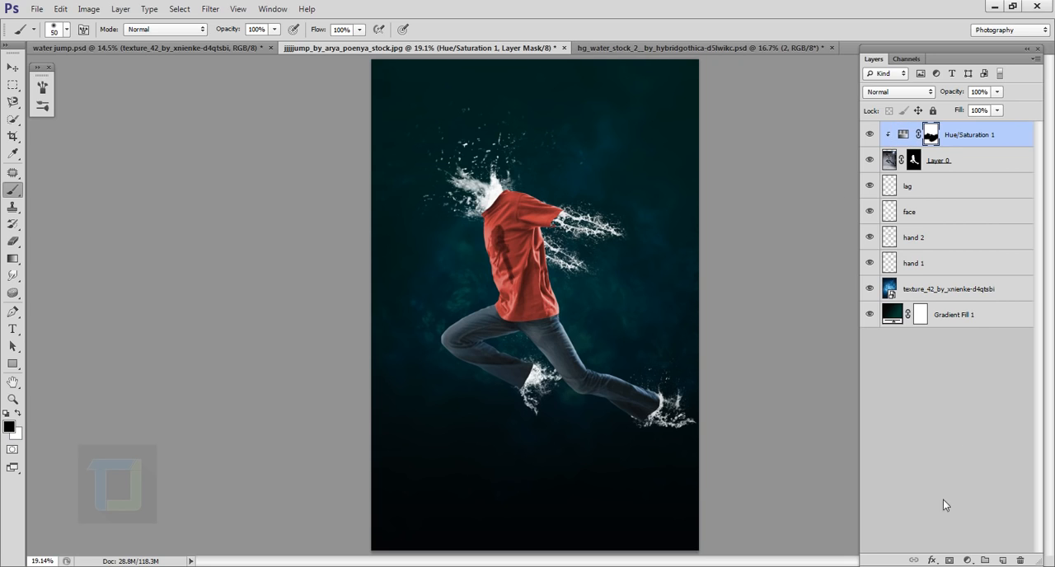
# - Add a Gradient Map adjustment layer above Hue/Saturation and clip it to the clothes layer
pyautogui.click(968, 561)
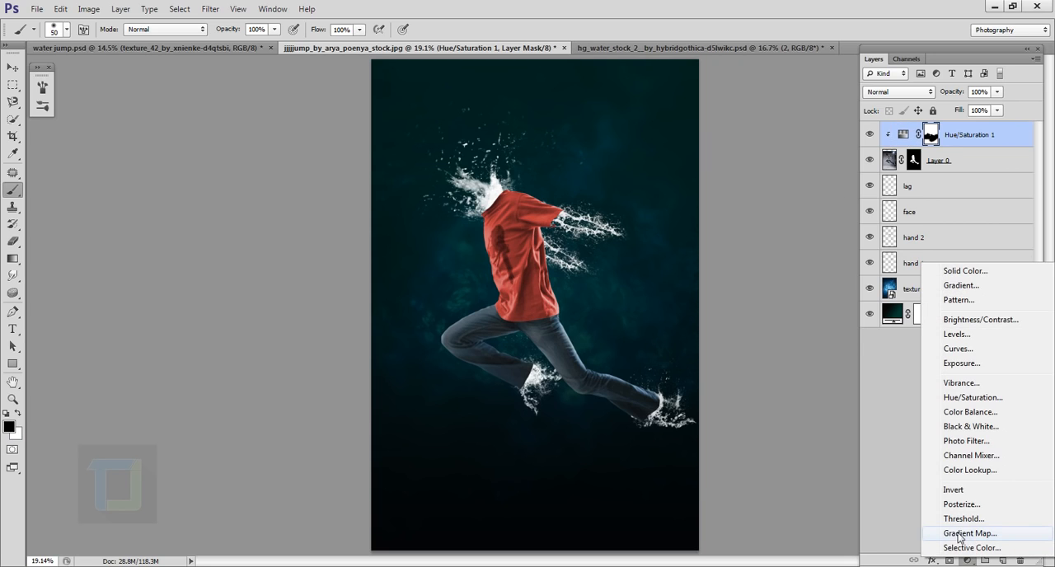
pyautogui.click(954, 535)
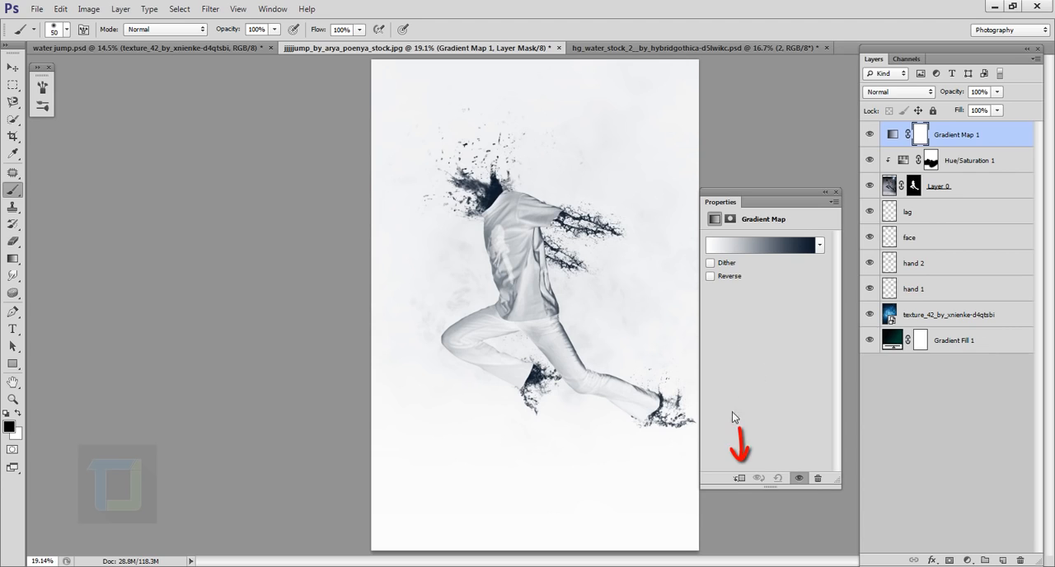
pyautogui.click(740, 479)
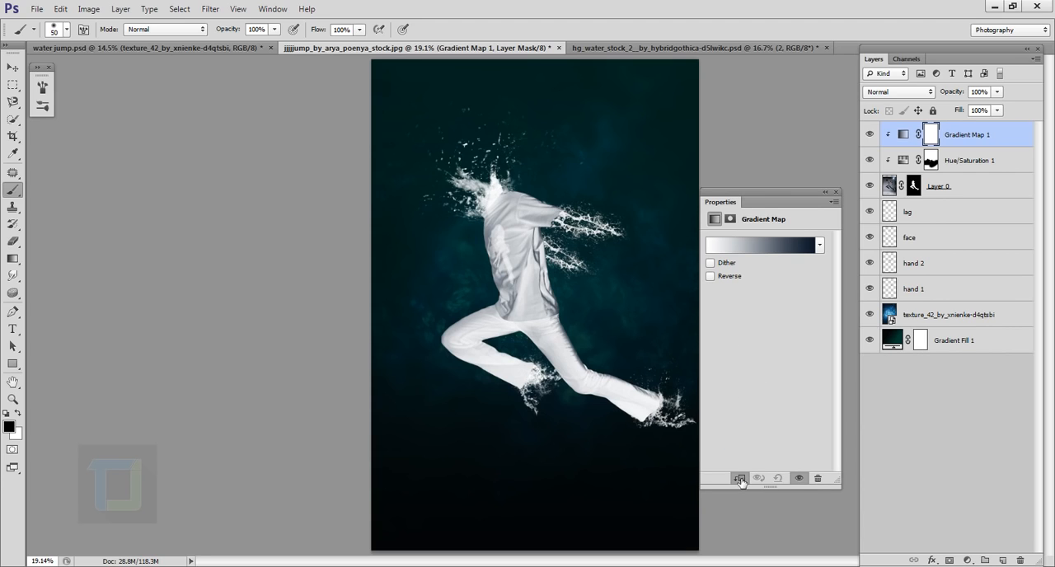
# - Append the Photographic Toning gradient presets and apply the Blue 1 gradient to the Gradient Map
pyautogui.click(756, 244)
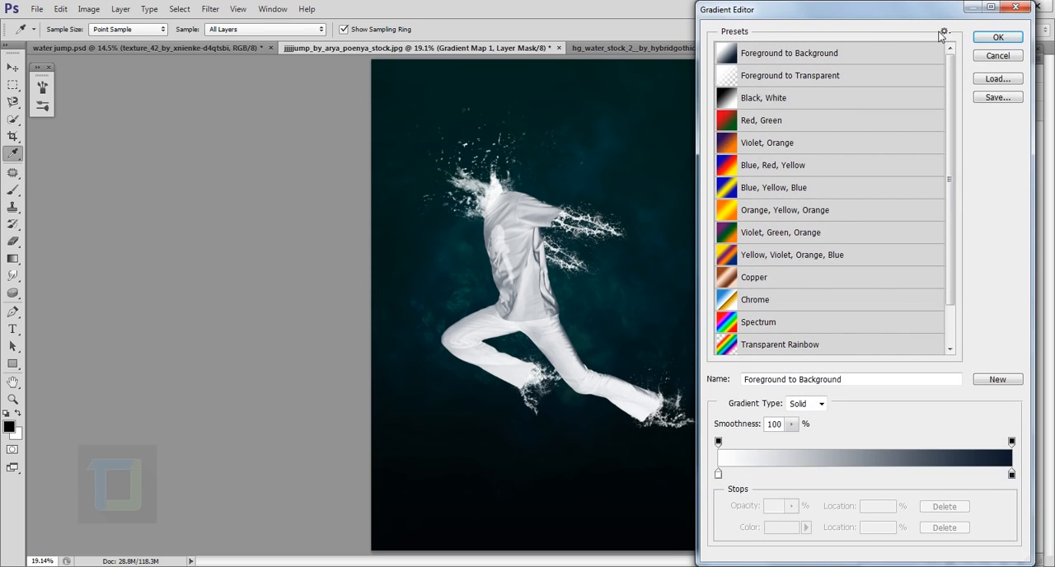
pyautogui.click(946, 33)
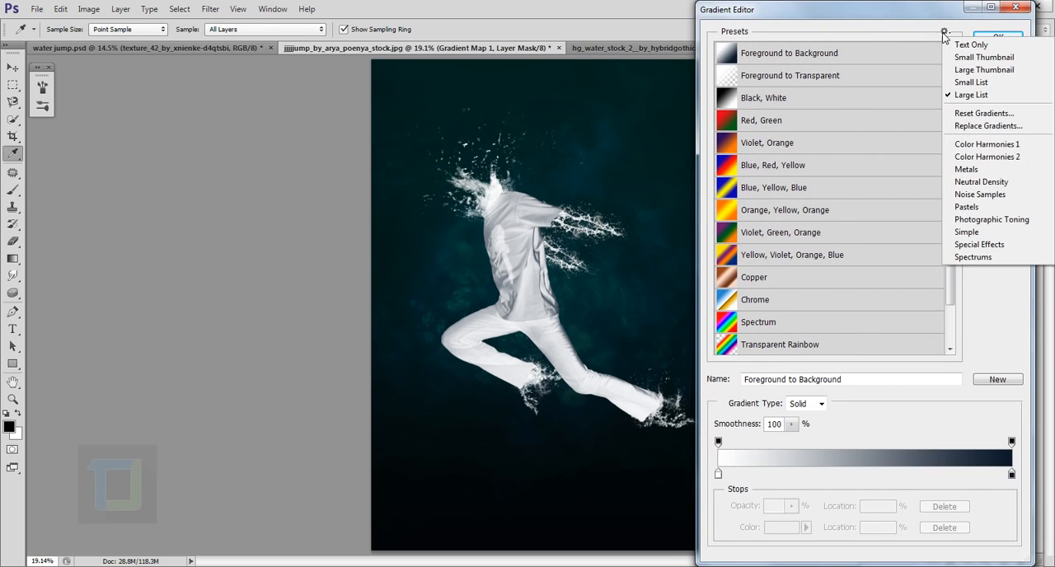
pyautogui.click(971, 219)
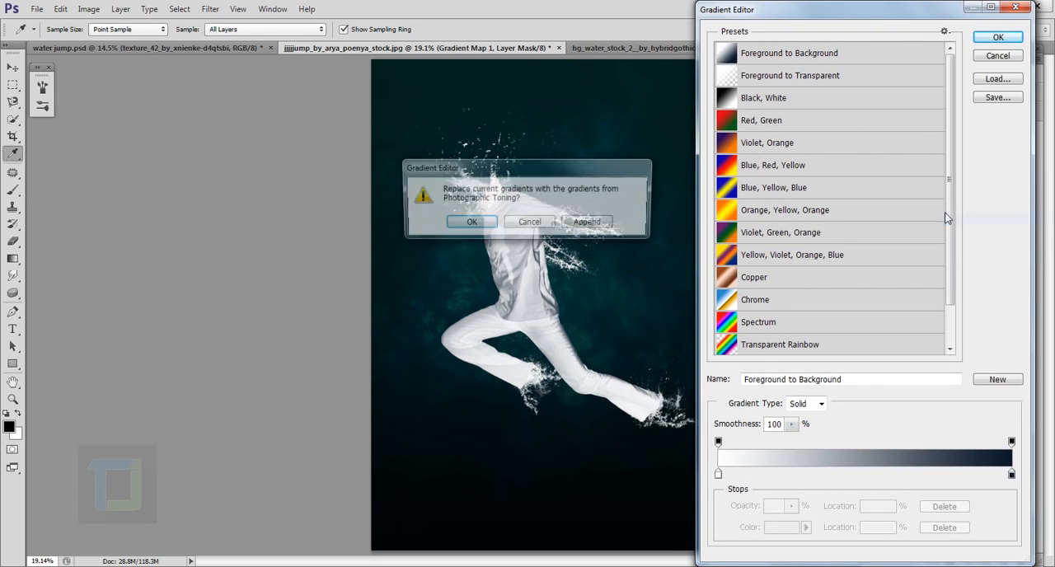
pyautogui.click(593, 224)
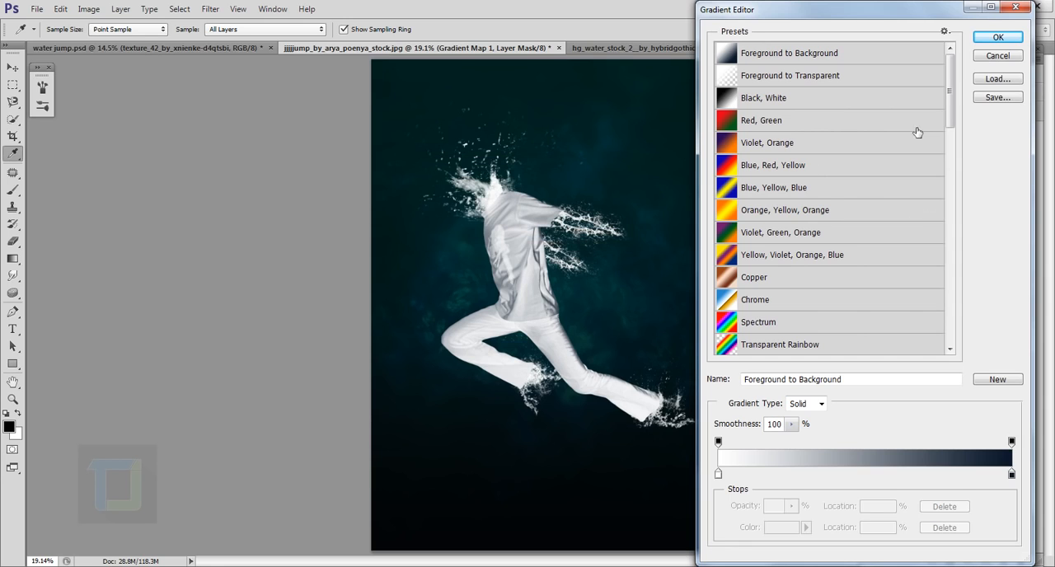
pyautogui.moveTo(950, 90); pyautogui.dragTo(949, 211)
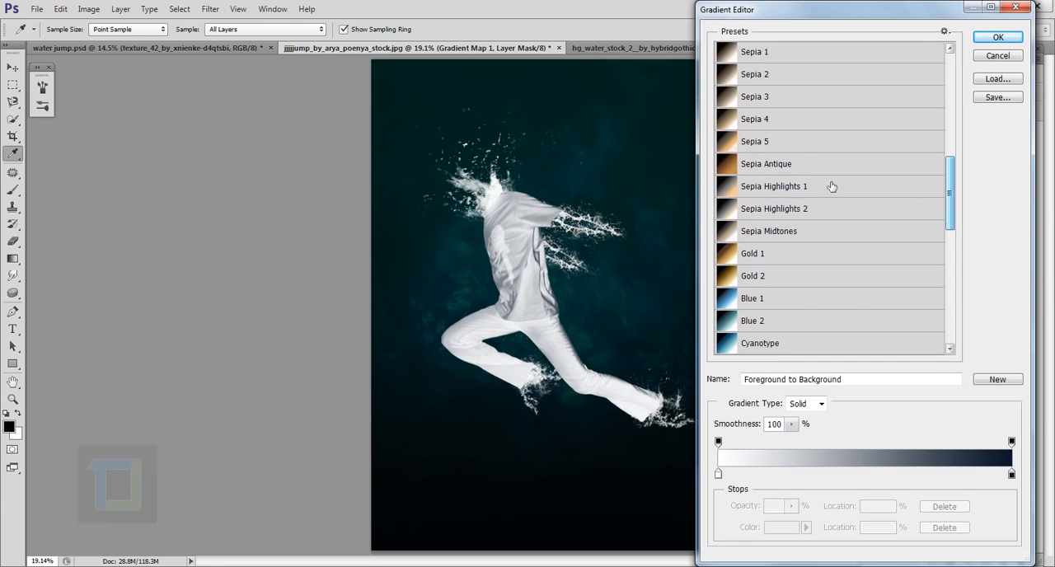
pyautogui.scroll(-1, 907, 198)
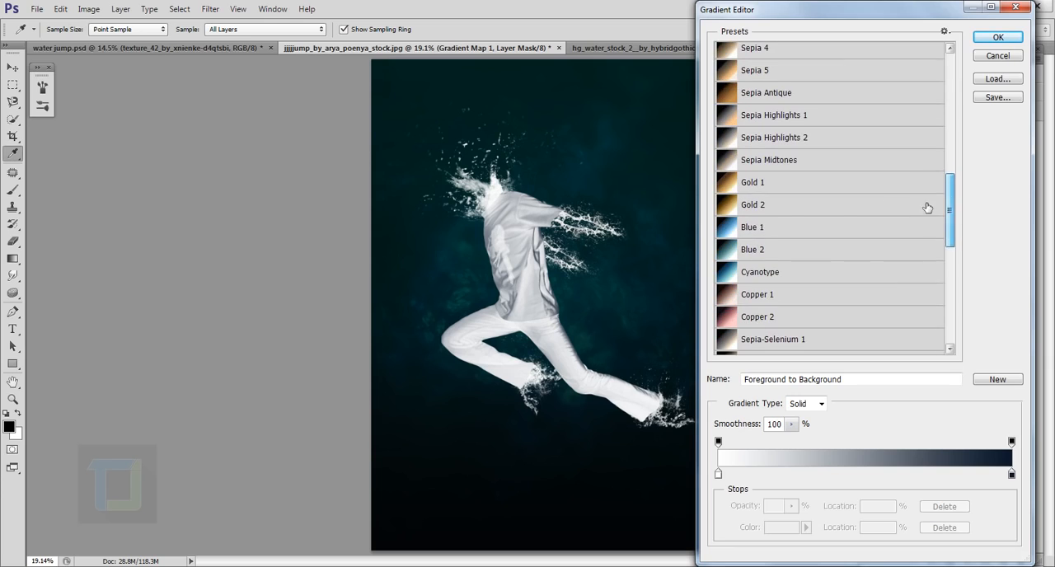
pyautogui.click(774, 237)
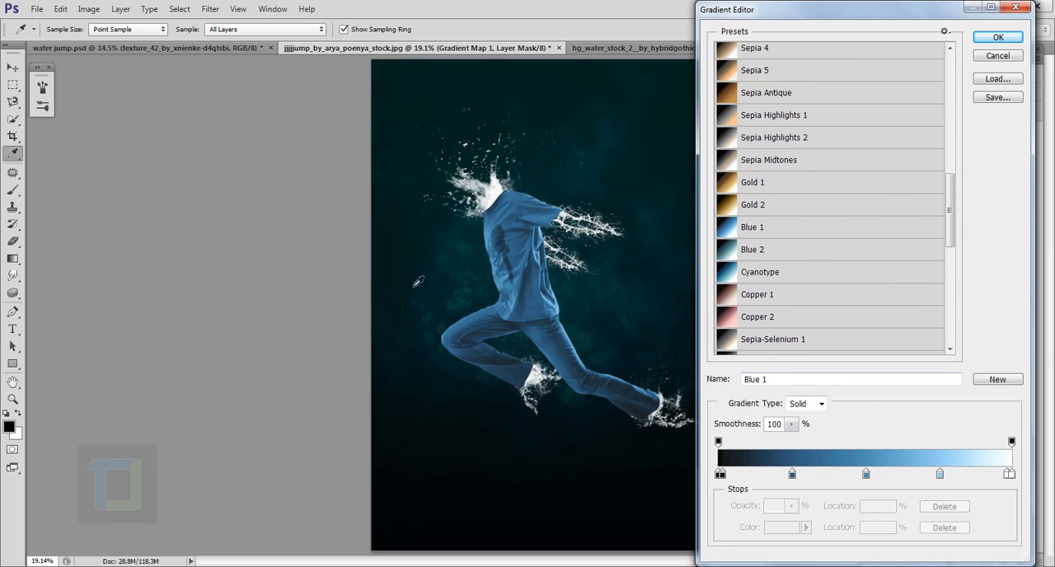
pyautogui.click(998, 37)
# - Set the Gradient Map layer's blend mode to Soft Light and its opacity to 33%
pyautogui.click(892, 94)
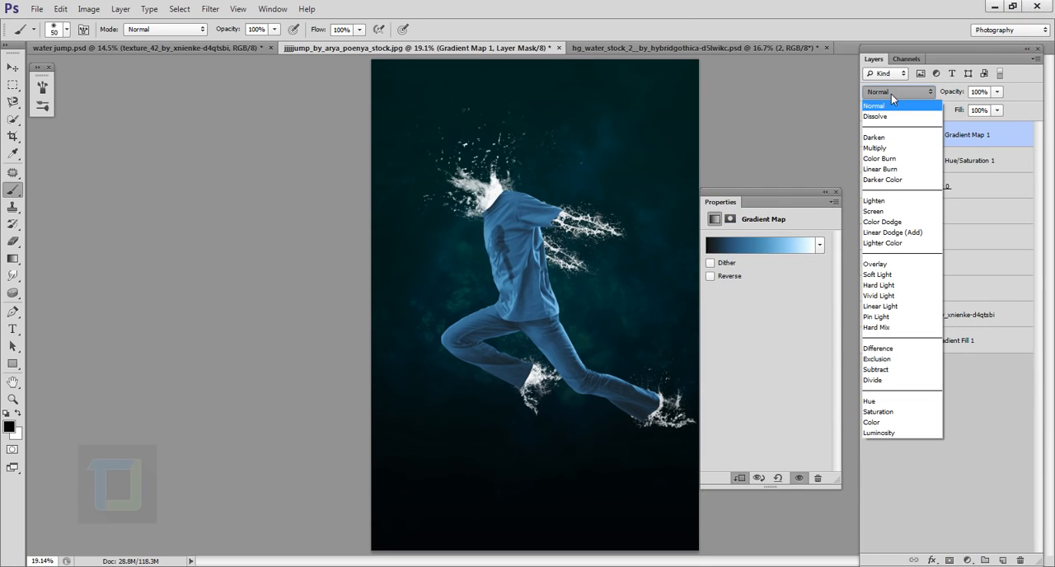
pyautogui.click(884, 274)
pyautogui.moveTo(998, 96); pyautogui.dragTo(955, 110)
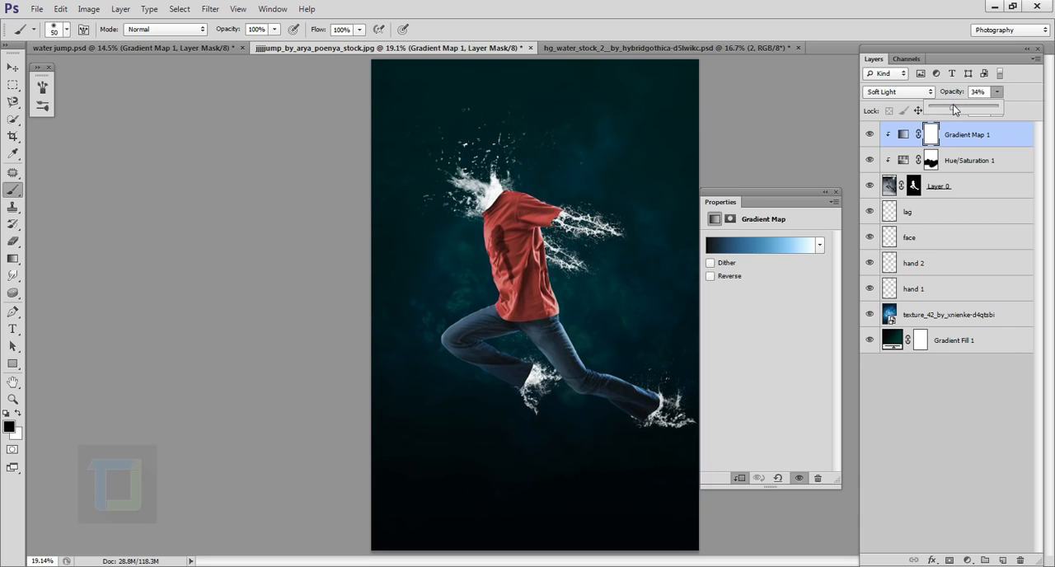
pyautogui.click(1026, 89)
# - Add a Color Balance adjustment layer and shift its shadows slightly toward cyan, with yellow-blue at +15
pyautogui.click(968, 560)
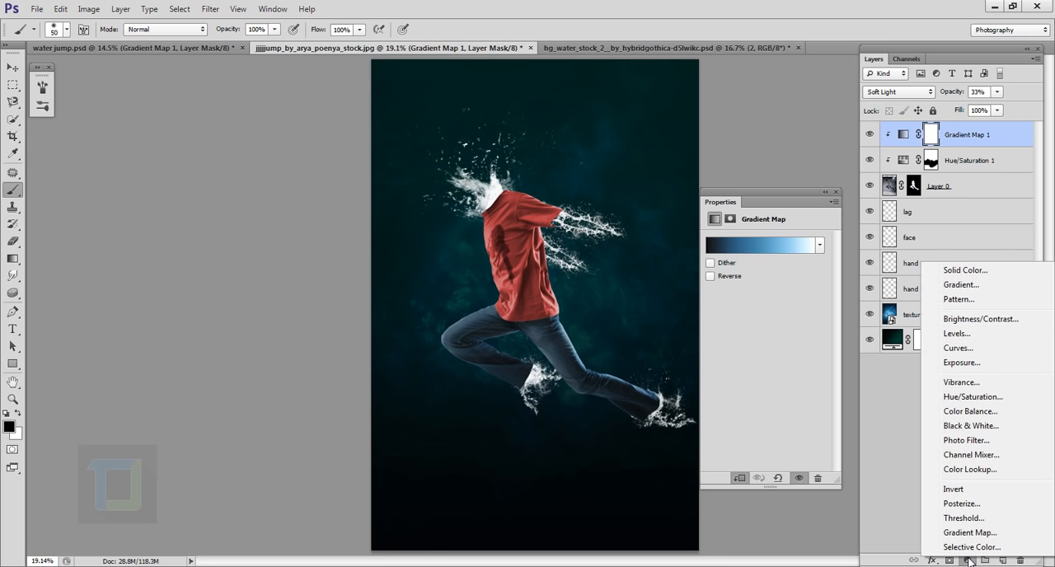
pyautogui.click(968, 411)
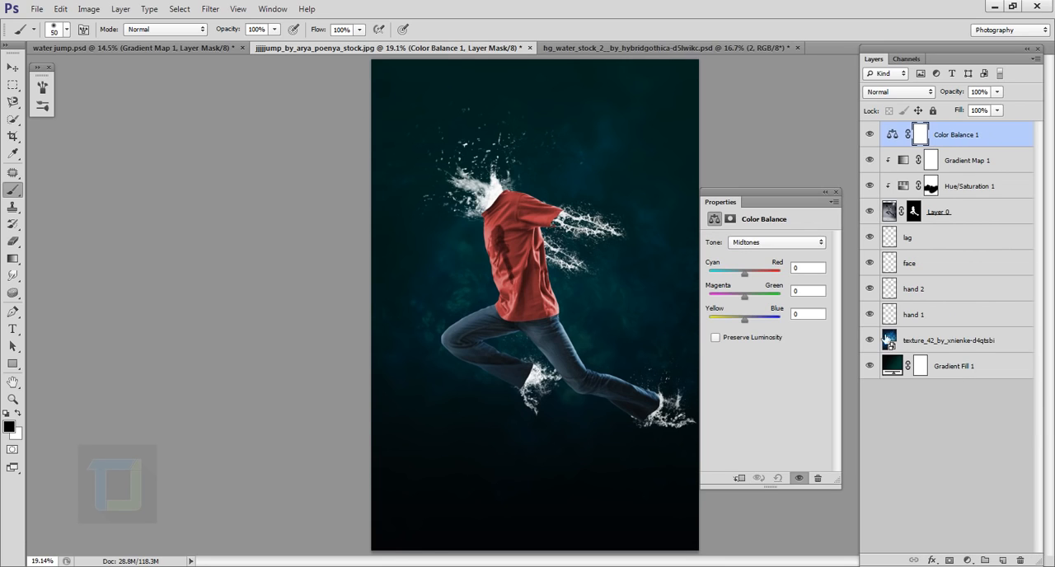
pyautogui.click(754, 243)
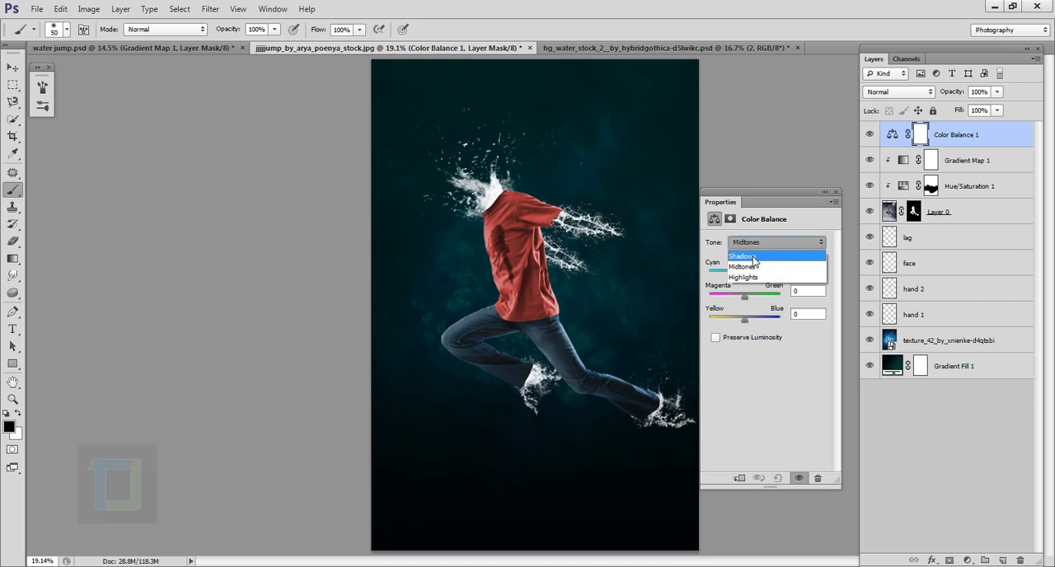
pyautogui.click(753, 247)
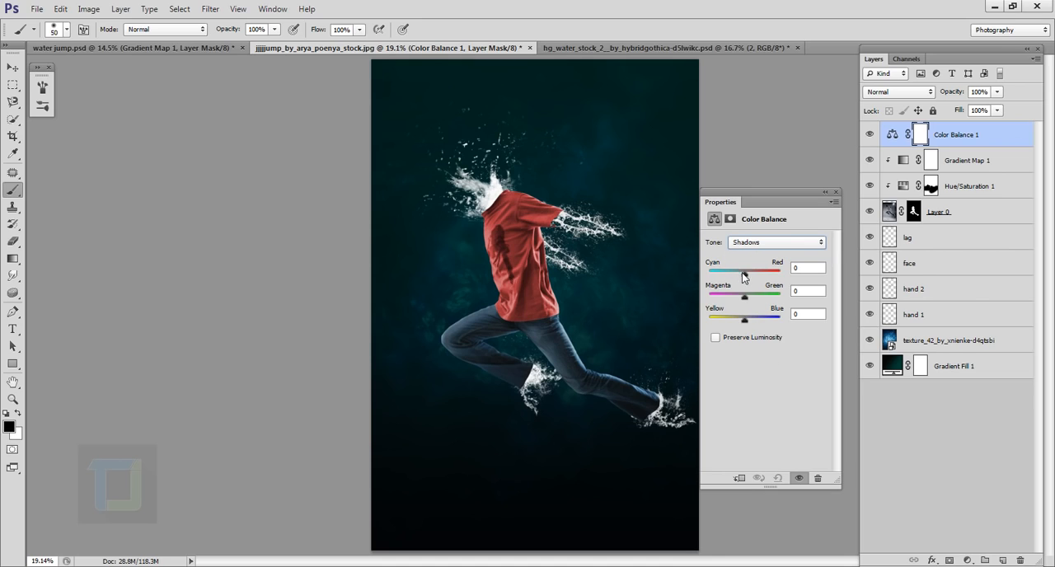
pyautogui.moveTo(744, 276); pyautogui.dragTo(739, 279)
pyautogui.moveTo(744, 325); pyautogui.dragTo(750, 327)
# - Set the Color Balance highlights to -11 on cyan-red and +13 on yellow-blue
pyautogui.click(771, 242)
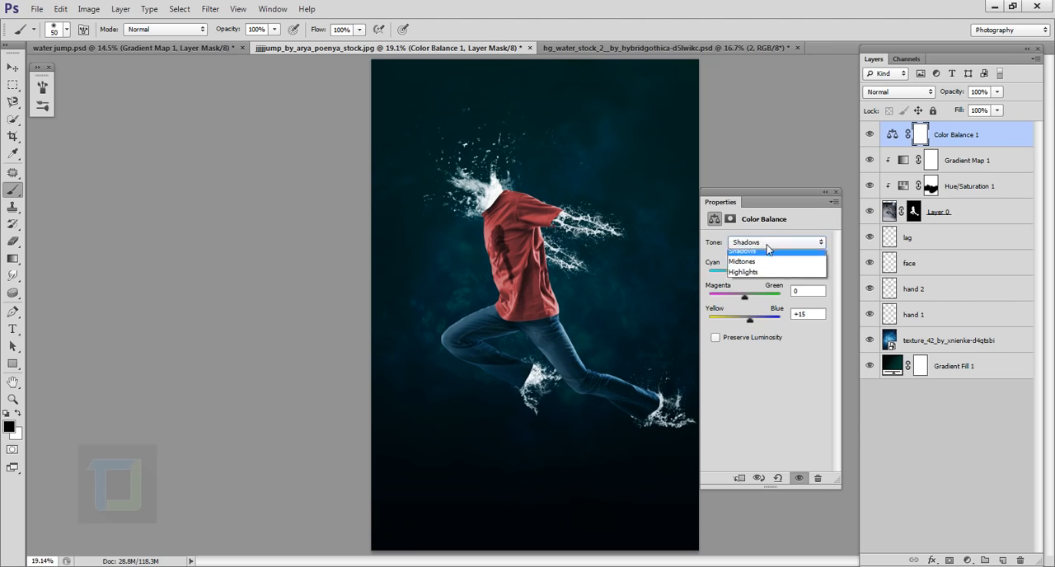
pyautogui.click(755, 278)
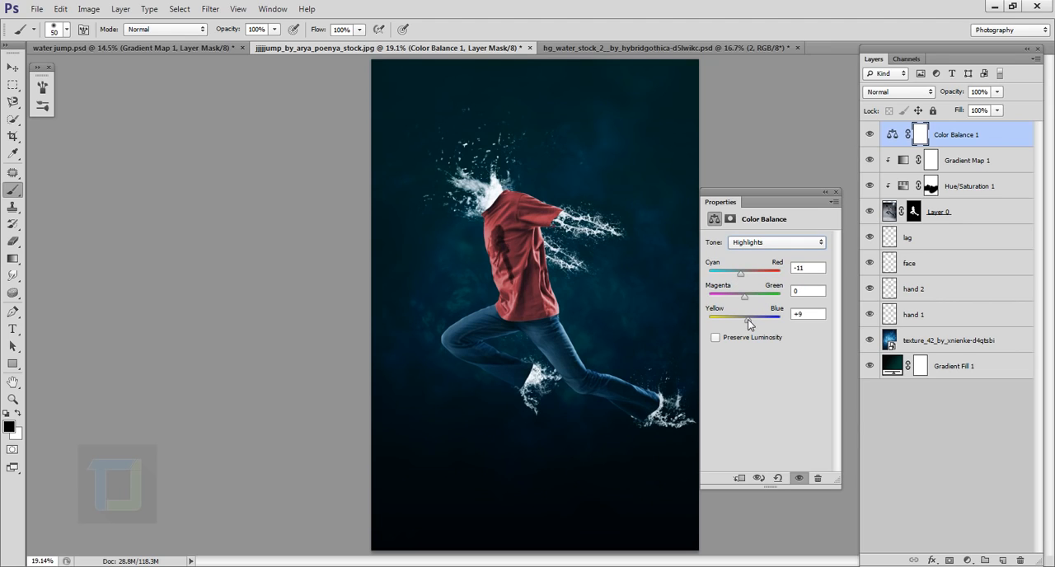
pyautogui.click(836, 192)
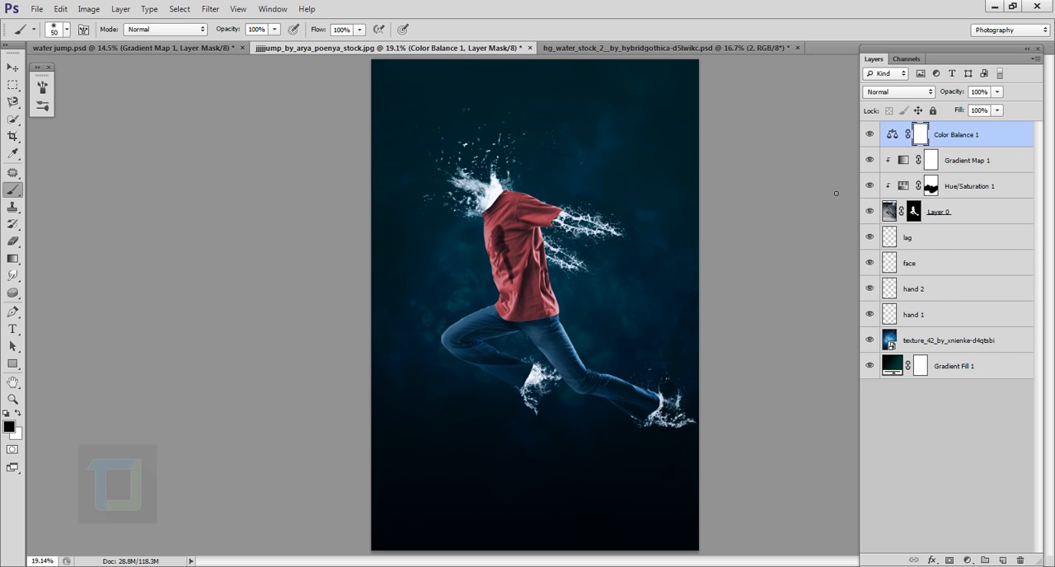
# - Reduce the Color Balance layer's opacity to 57% and toggle its visibility to compare the effect
pyautogui.click(998, 94)
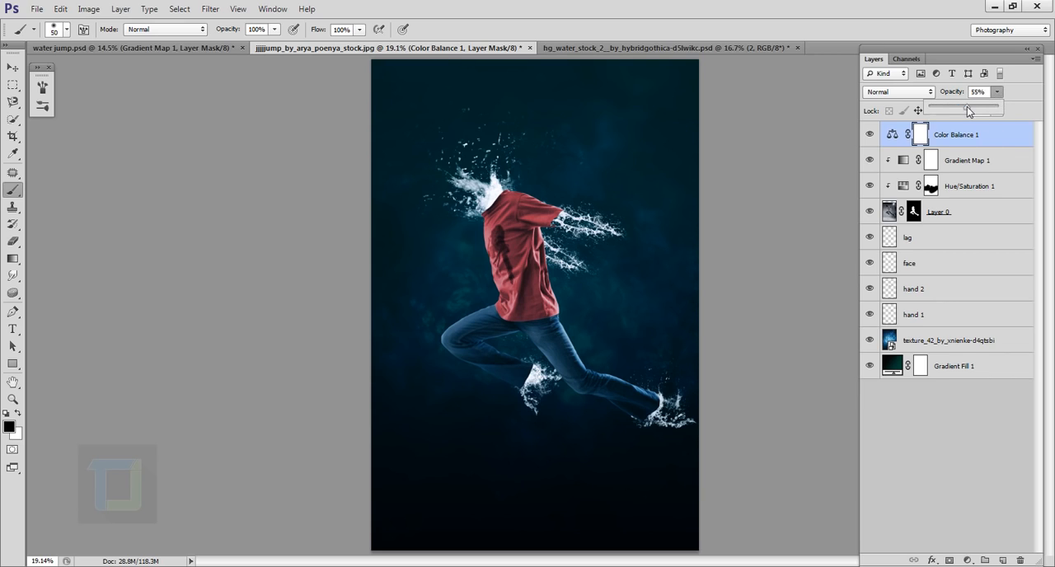
pyautogui.moveTo(967, 106); pyautogui.dragTo(970, 111)
pyautogui.click(893, 134)
pyautogui.click(872, 136)
pyautogui.click(871, 135)
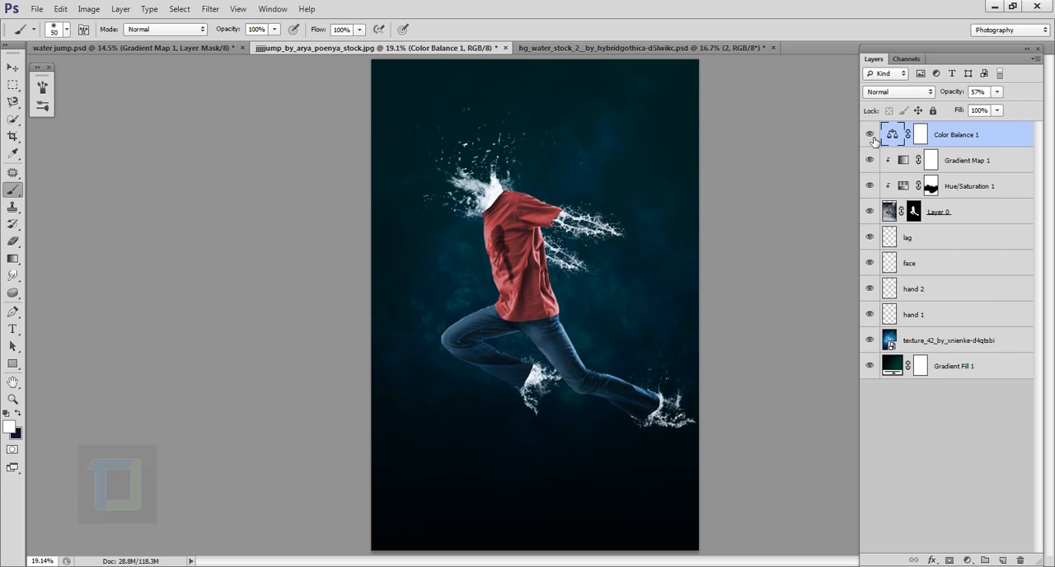
# - Add a Vibrance adjustment layer with vibrance around +62 and toggle its visibility to compare the effect
pyautogui.click(968, 561)
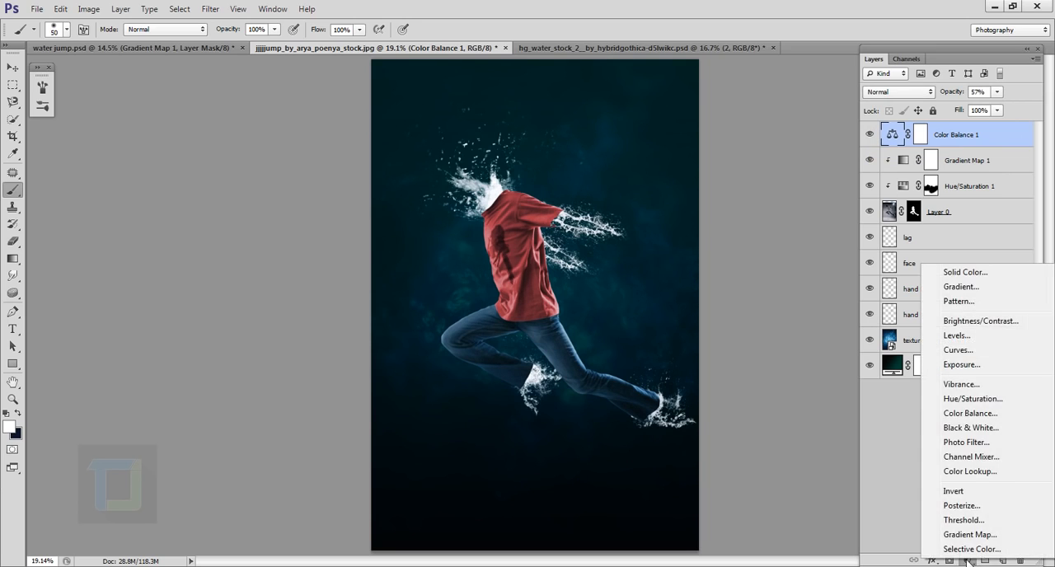
pyautogui.click(960, 385)
pyautogui.moveTo(764, 255); pyautogui.dragTo(804, 261)
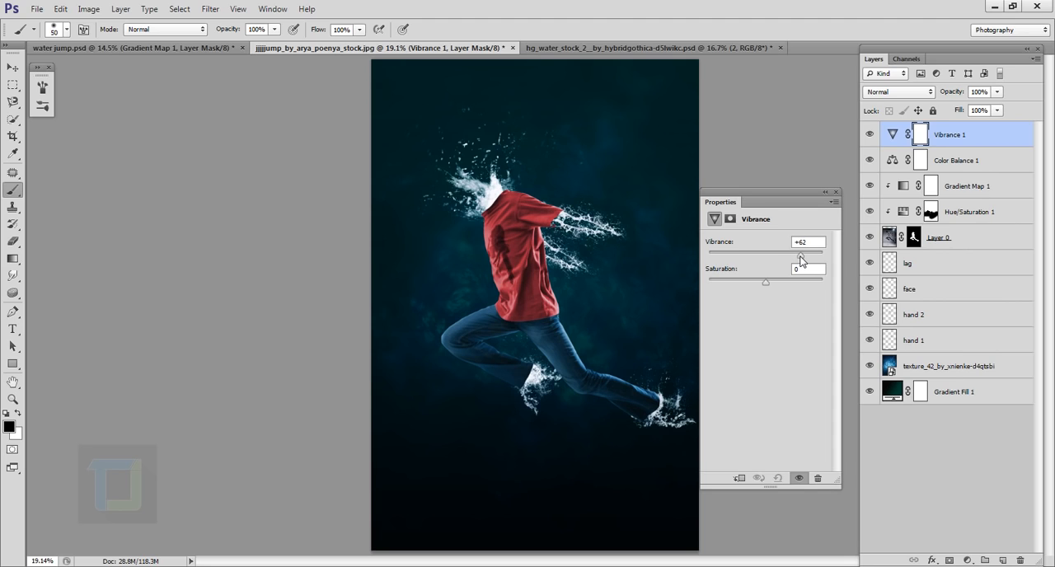
pyautogui.click(826, 191)
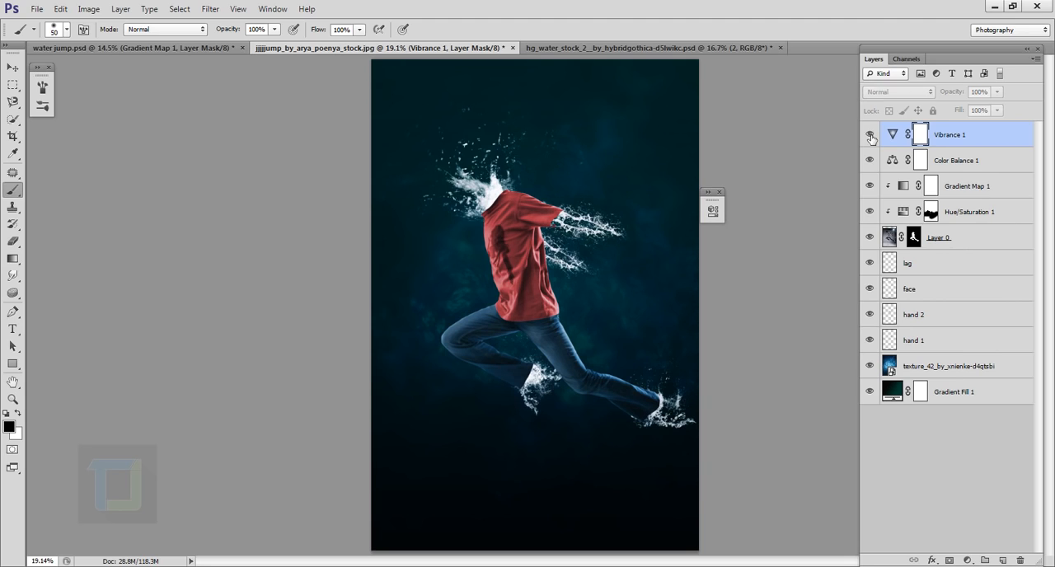
pyautogui.click(876, 137)
pyautogui.click(876, 137)
pyautogui.click(875, 137)
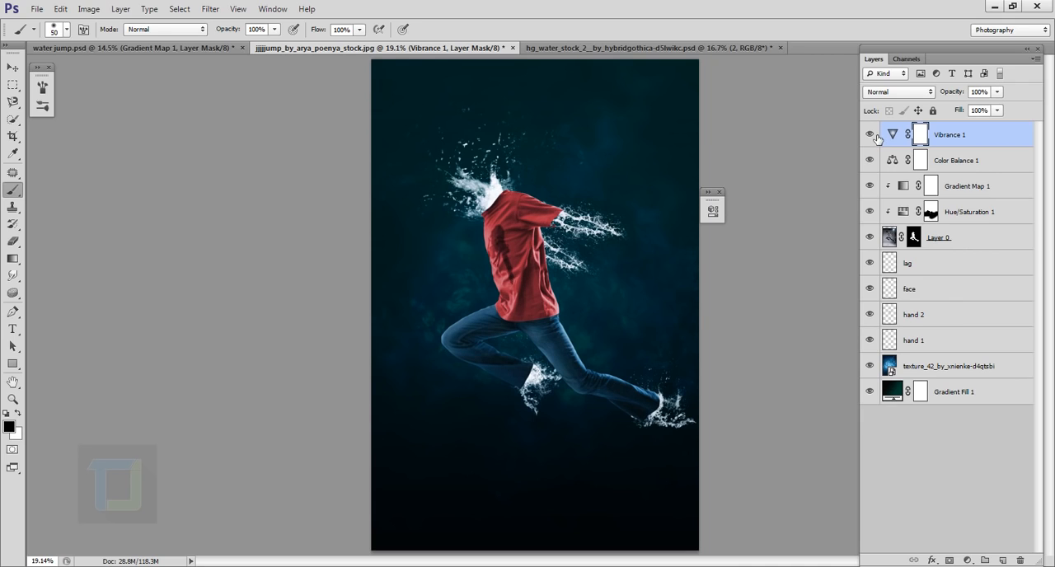
# - Add a Color Lookup adjustment layer using the Soft_Warming.look 3DLUT file
pyautogui.click(969, 560)
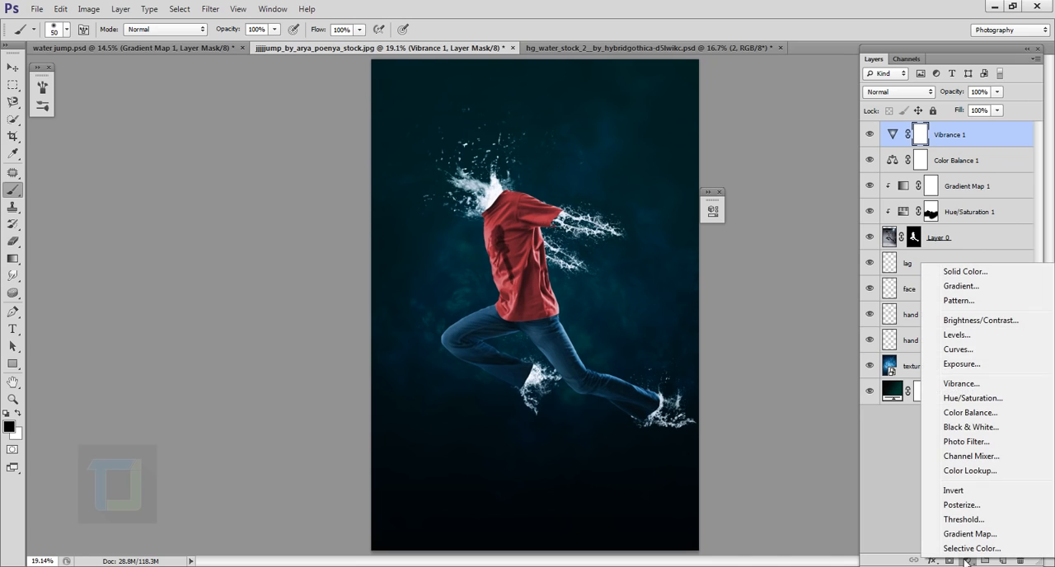
pyautogui.click(956, 473)
pyautogui.moveTo(639, 222); pyautogui.dragTo(778, 221)
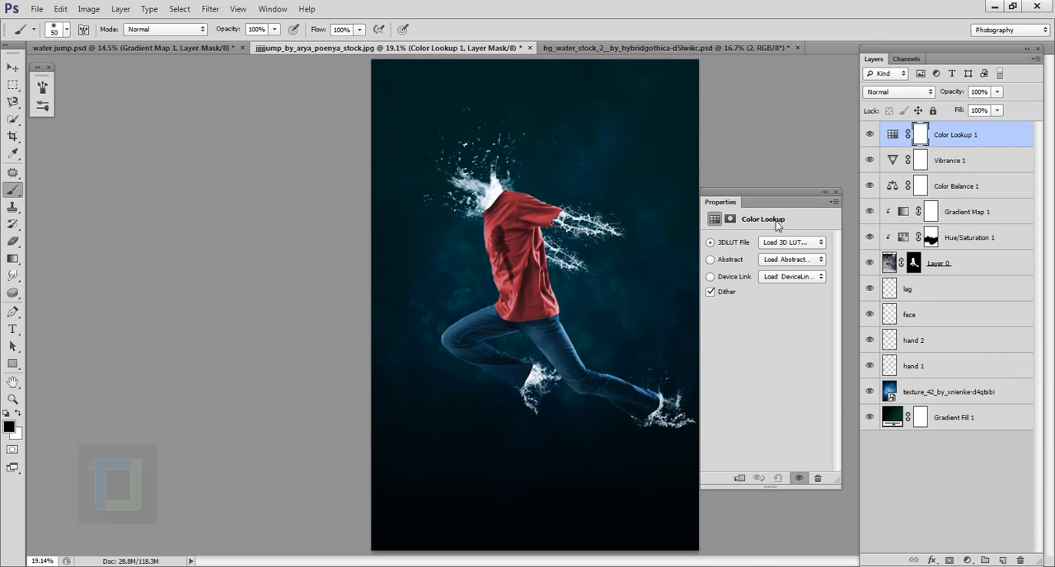
pyautogui.click(783, 245)
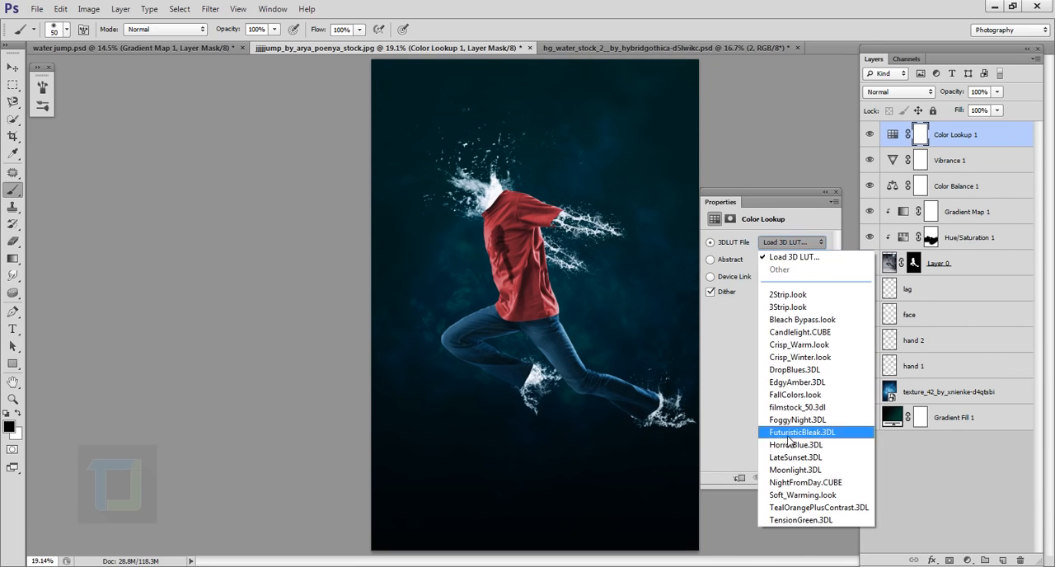
pyautogui.click(799, 495)
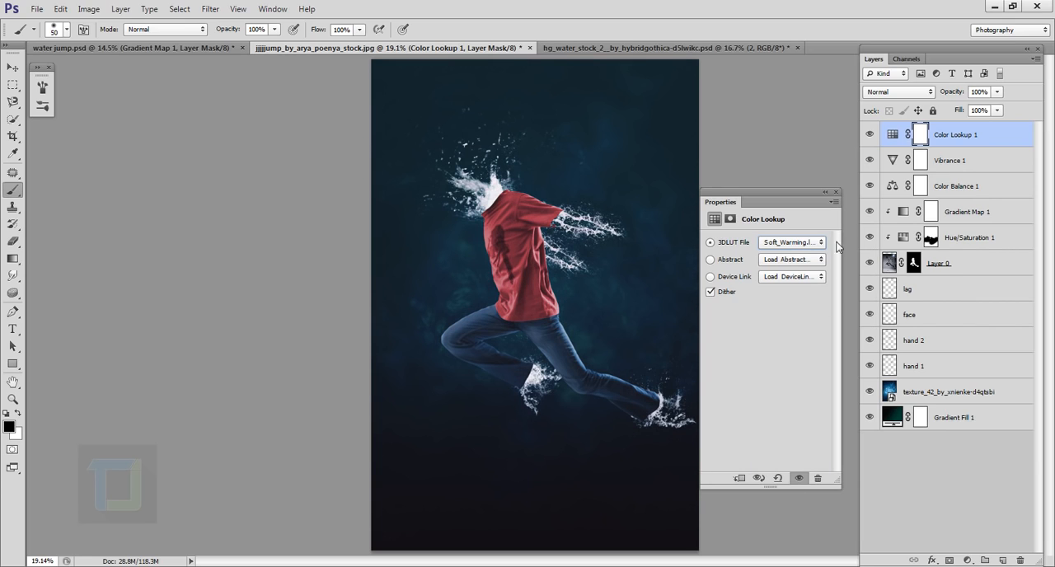
pyautogui.click(836, 193)
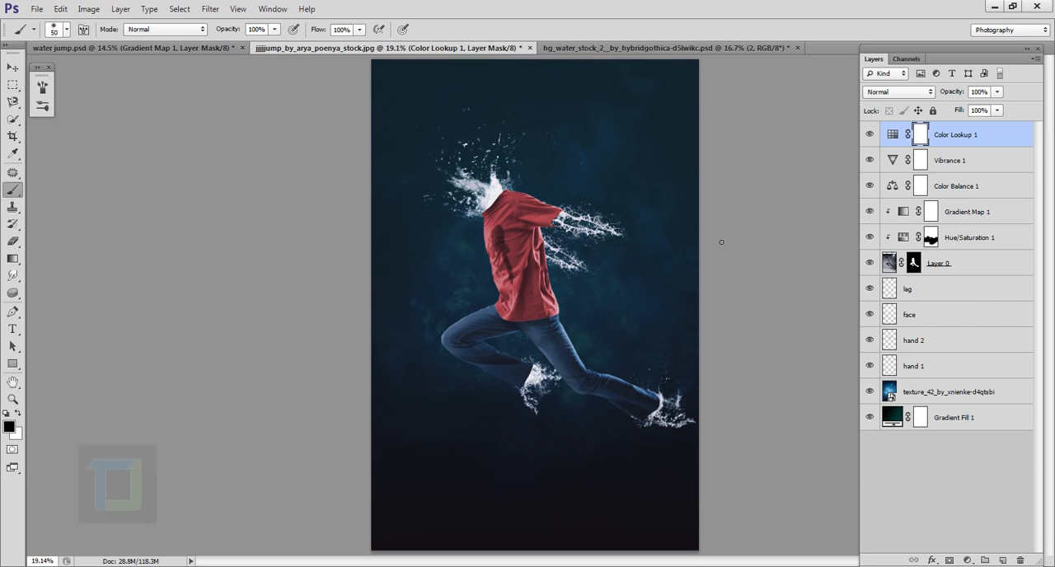